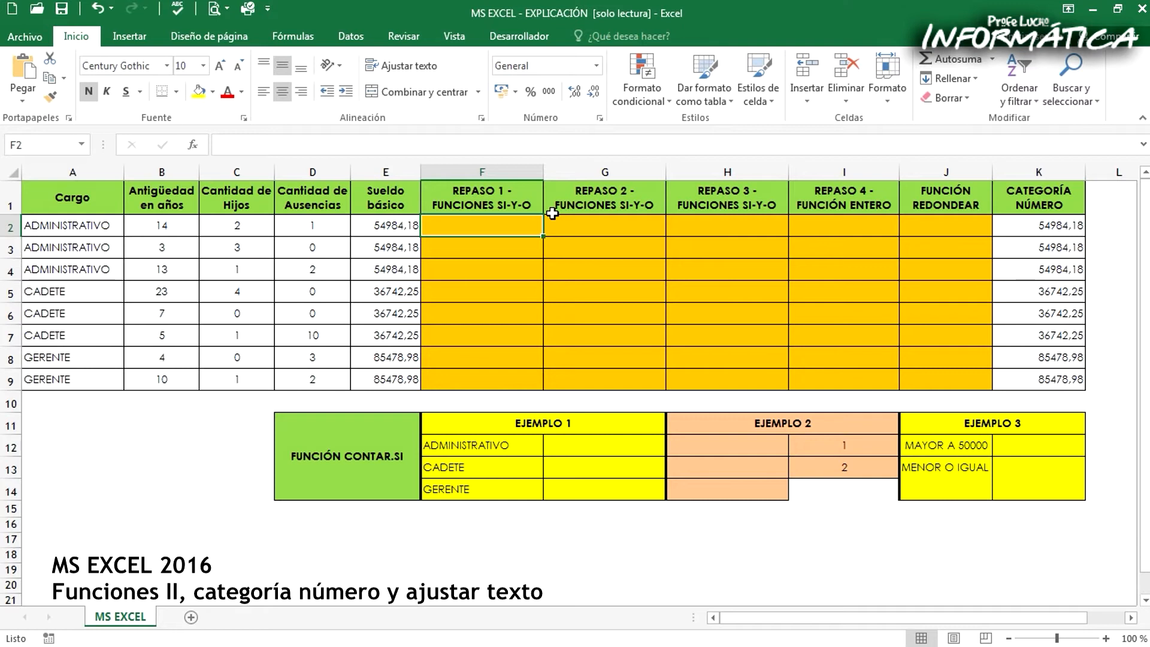
Start an SI formula in F2 that tests whether A2 equals "ADMINISTRATIVO", ready for its true value
type("=SI(")
left_click(93, 225)
type("?")
key("BackSpace")
type("=\"AD")
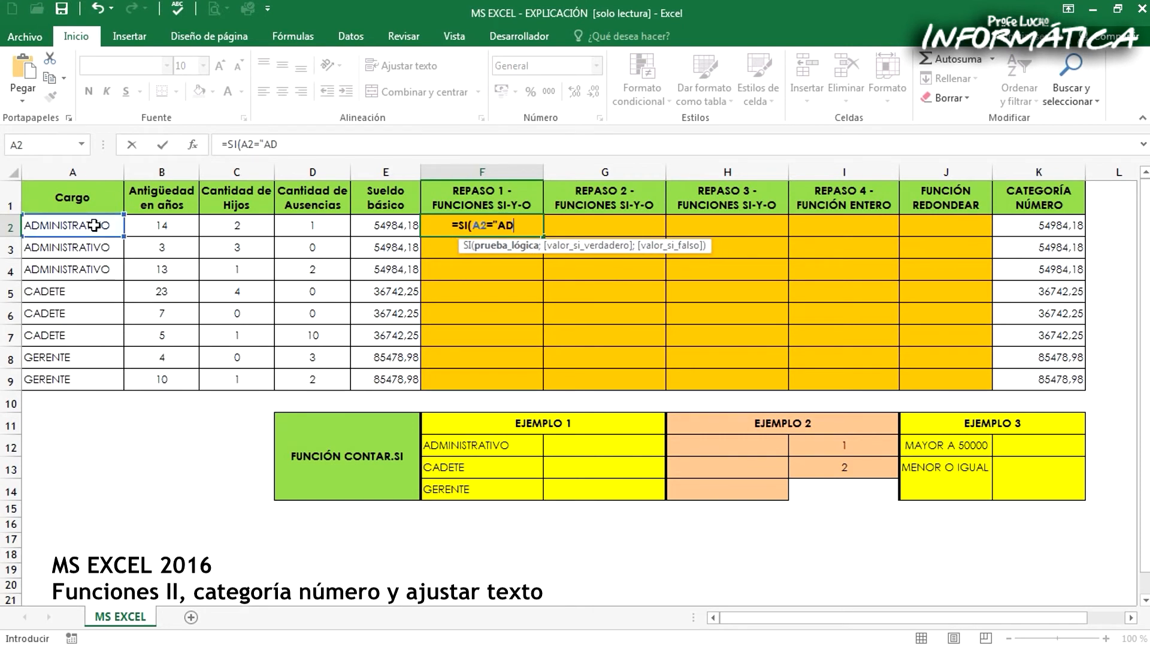
type("MINISTRATIVO\"")
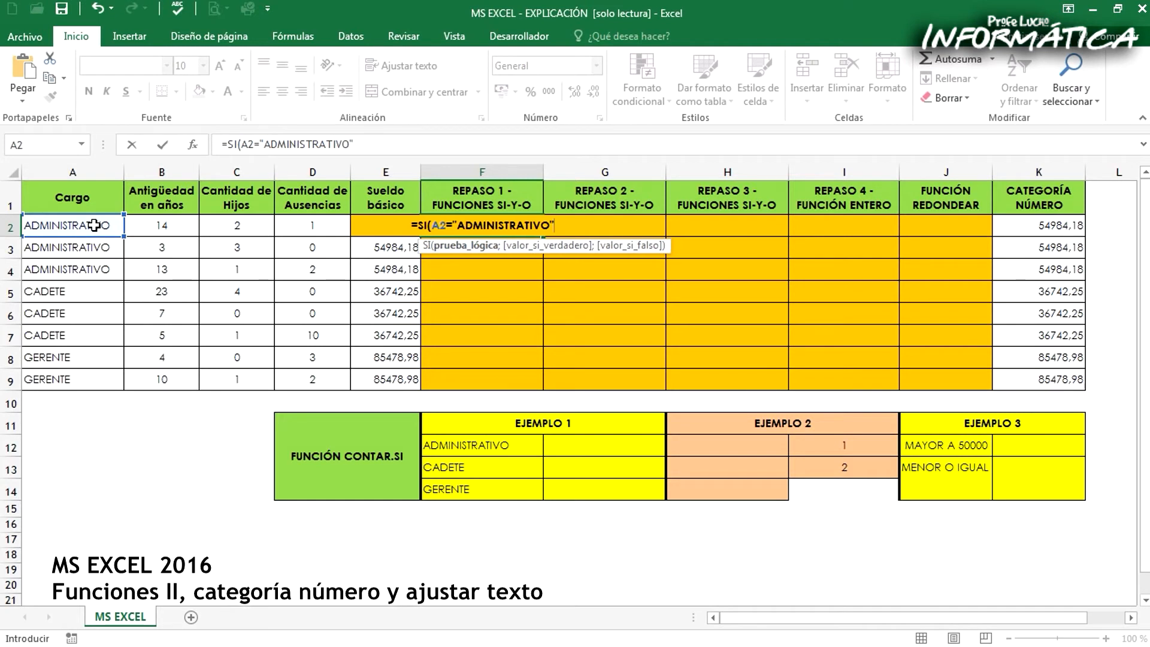
type(";")
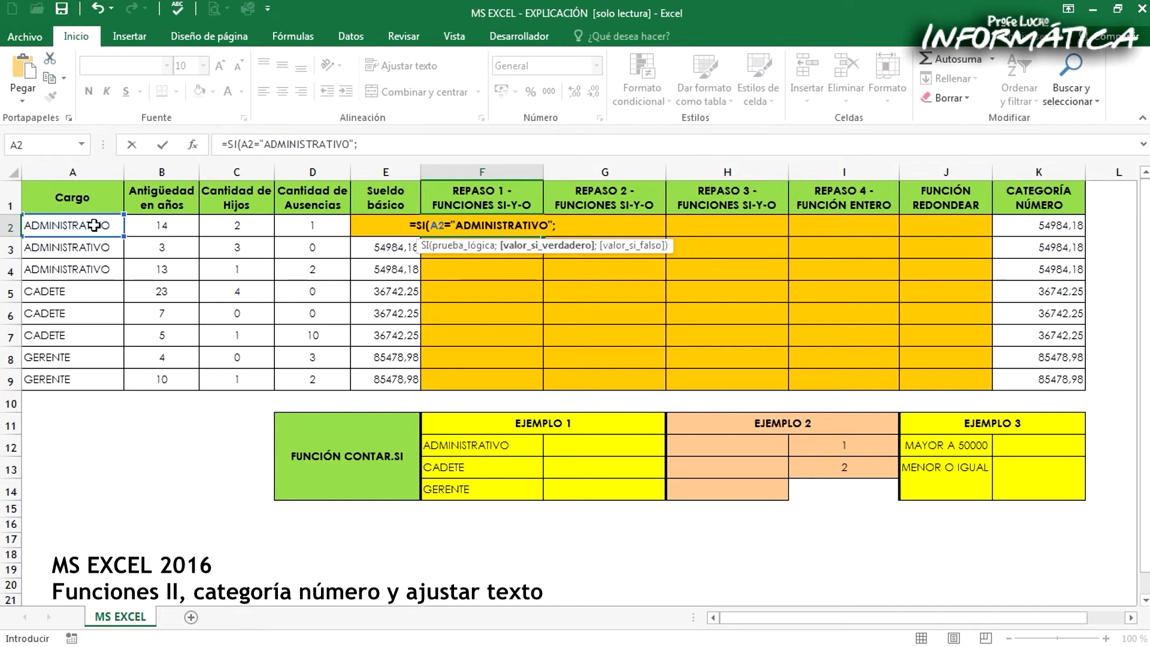
type("SI(")
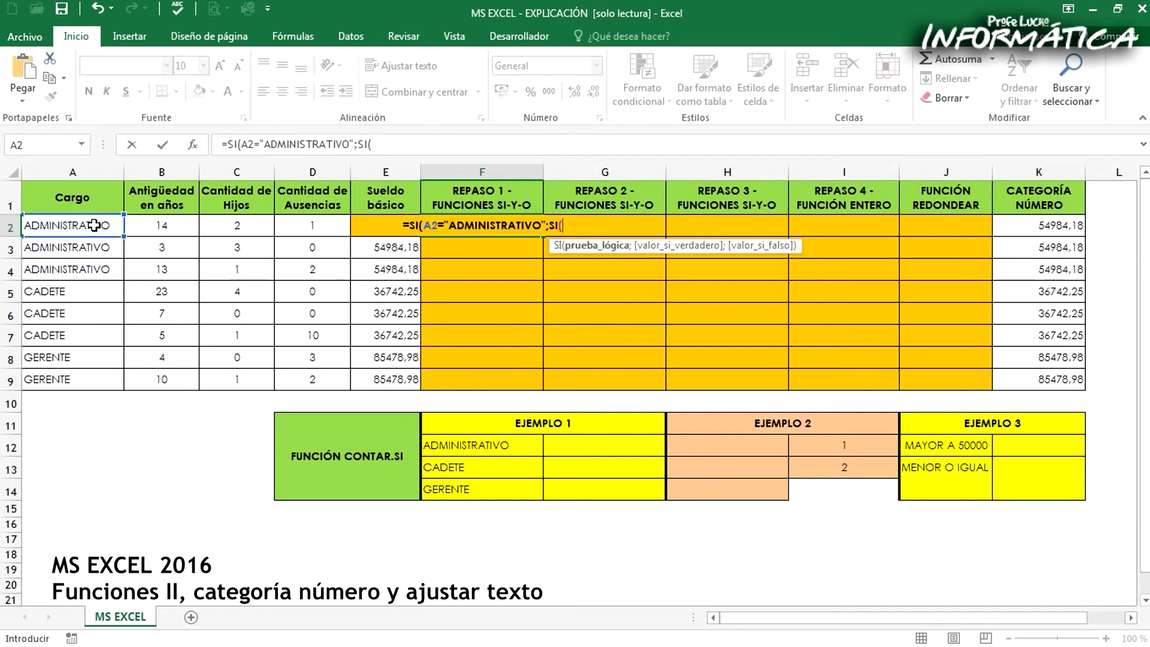
Nest a second SI as the true value, with the condition C2<>0
left_click(239, 226)
type("<")
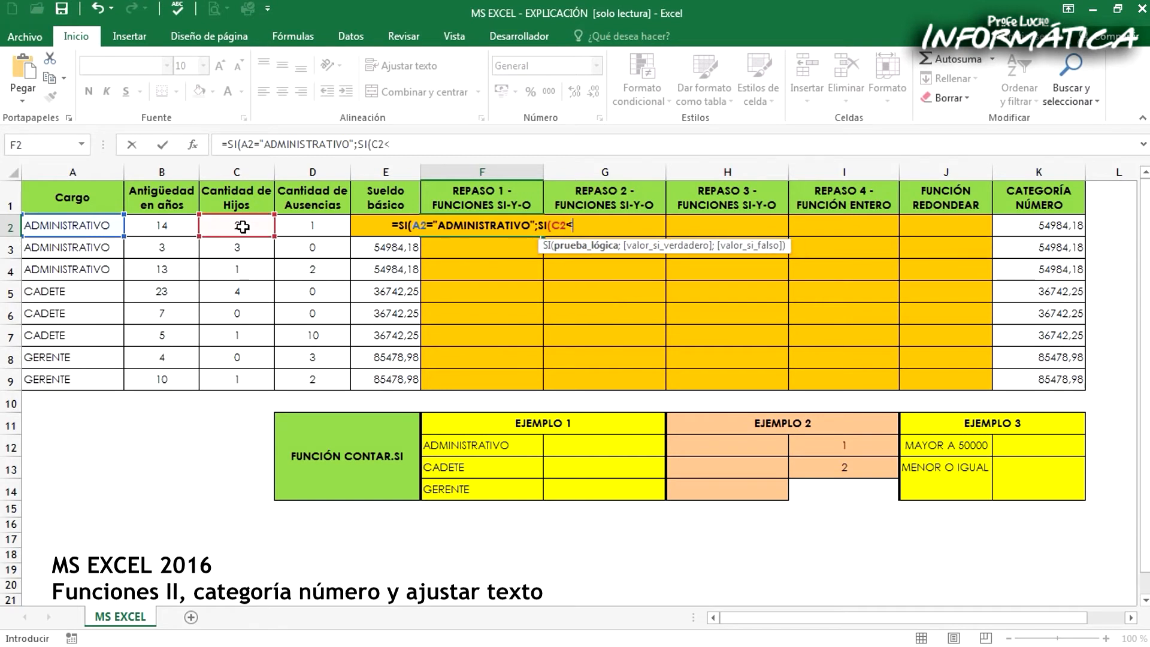
type(">")
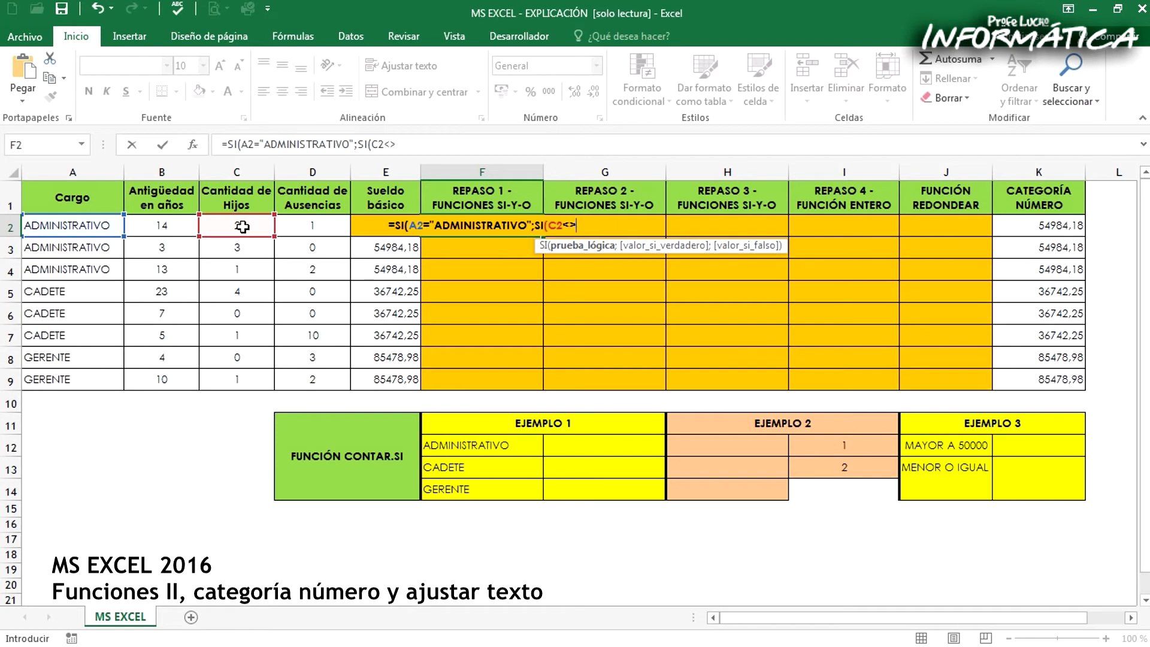
type("0")
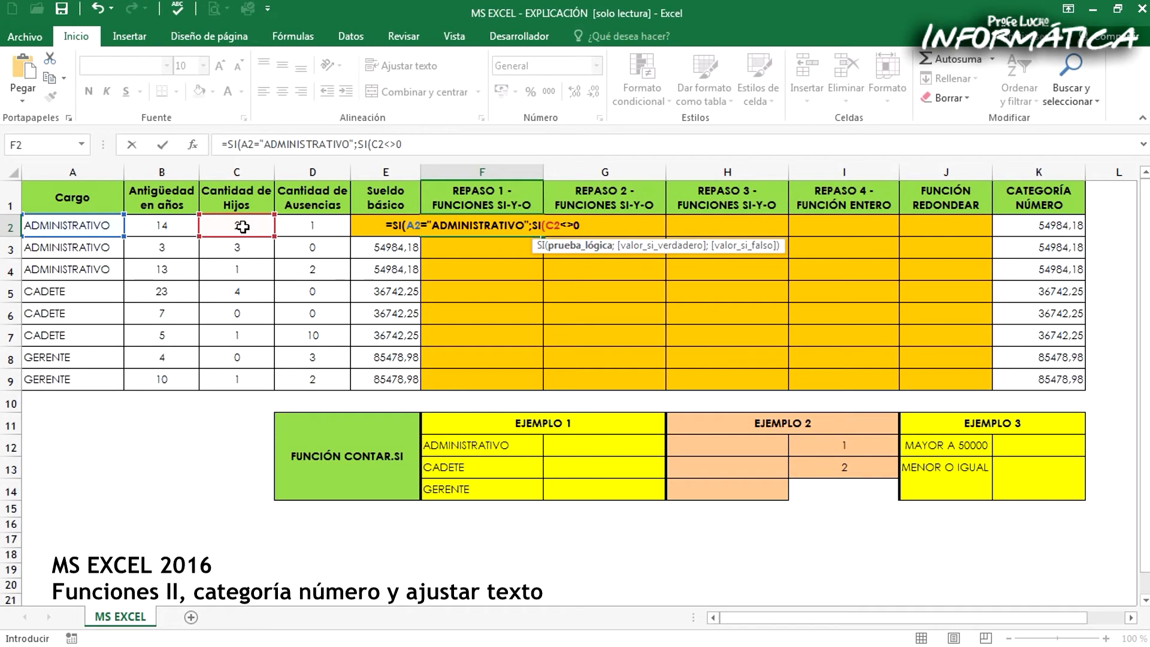
Wrap the nested SI's condition in a Y function and add D2=0 as its second condition
left_click_drag(358, 144, 423, 141)
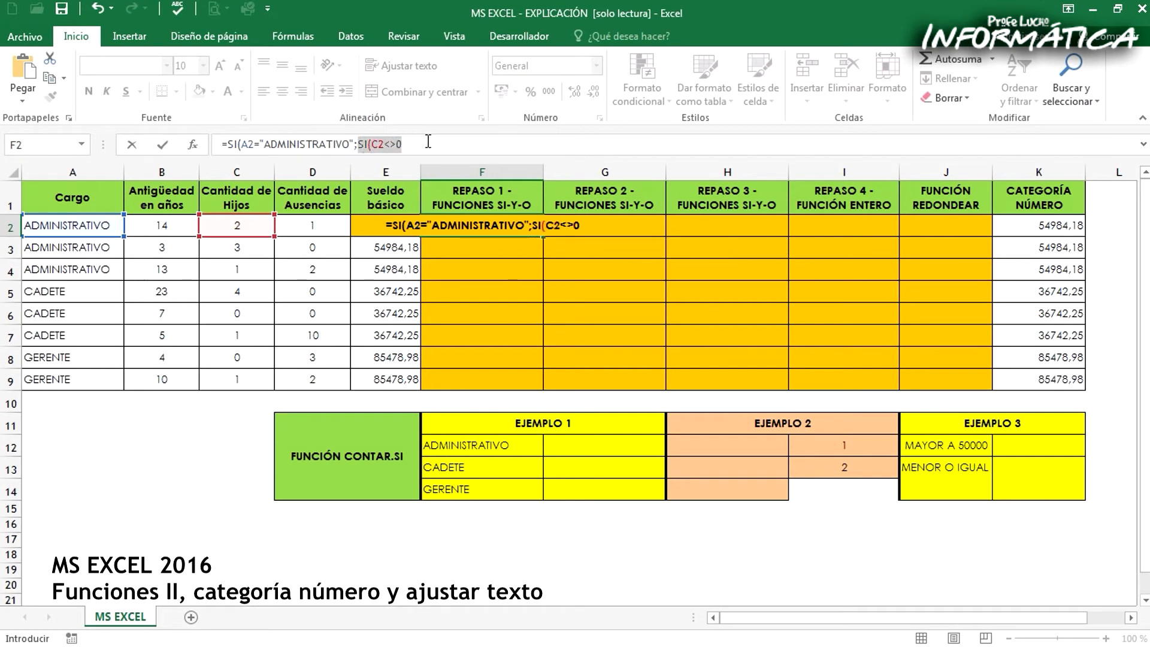
left_click(423, 141)
key("Left")
key("Left")
key("Left")
key("Left")
key("Left")
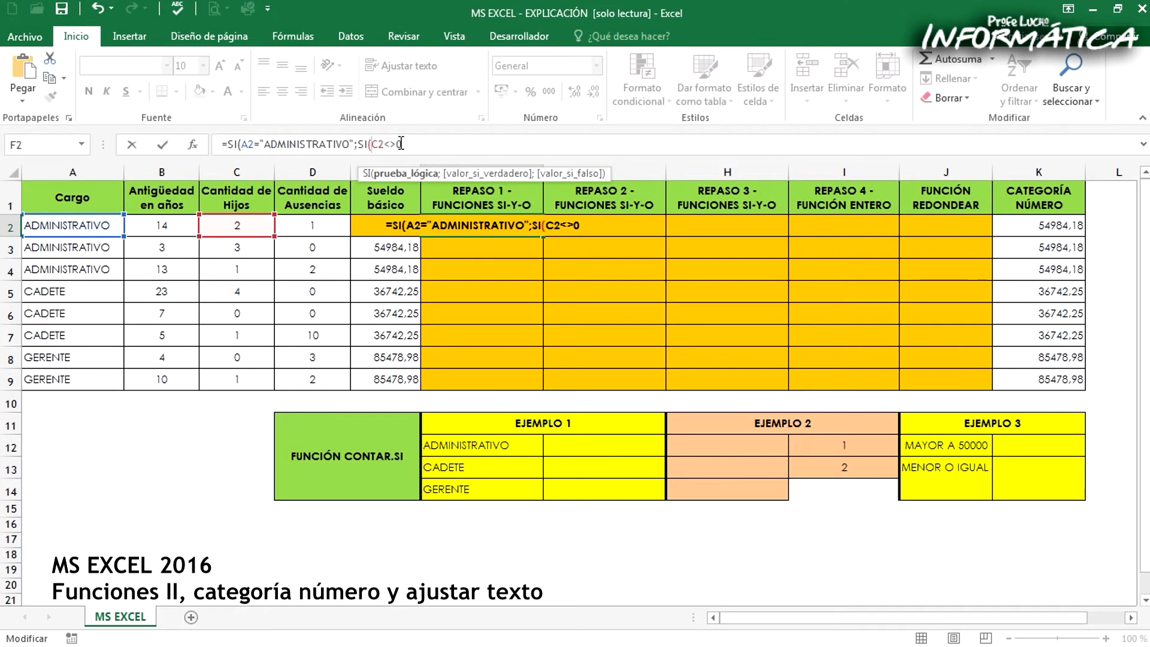
type("Y(")
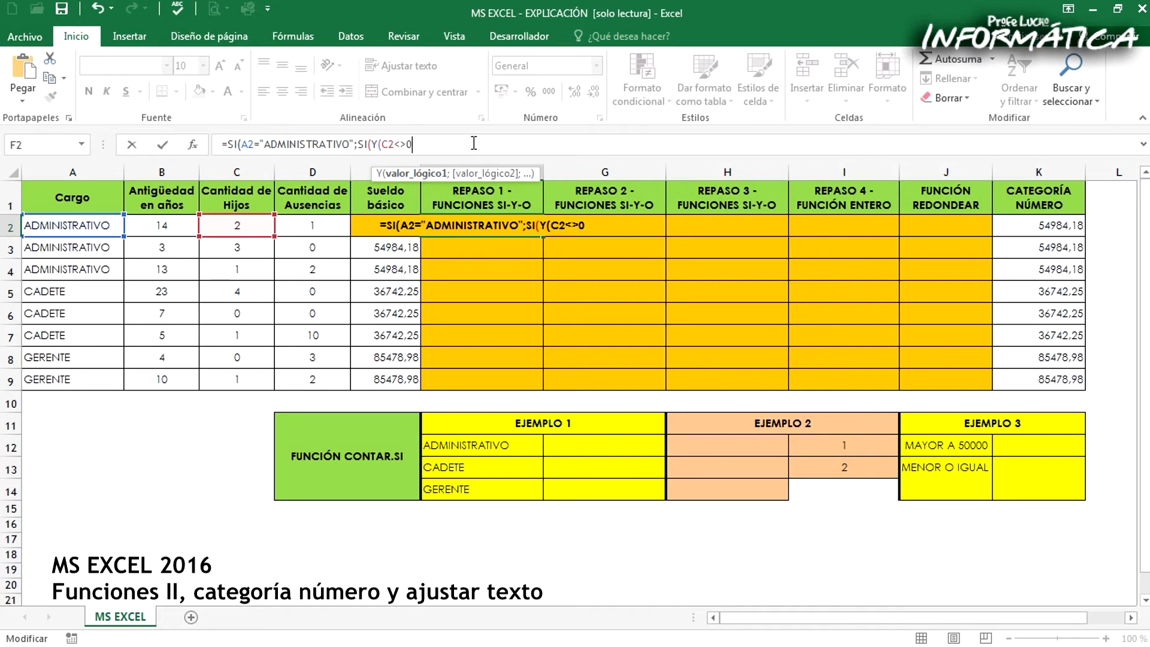
type(";")
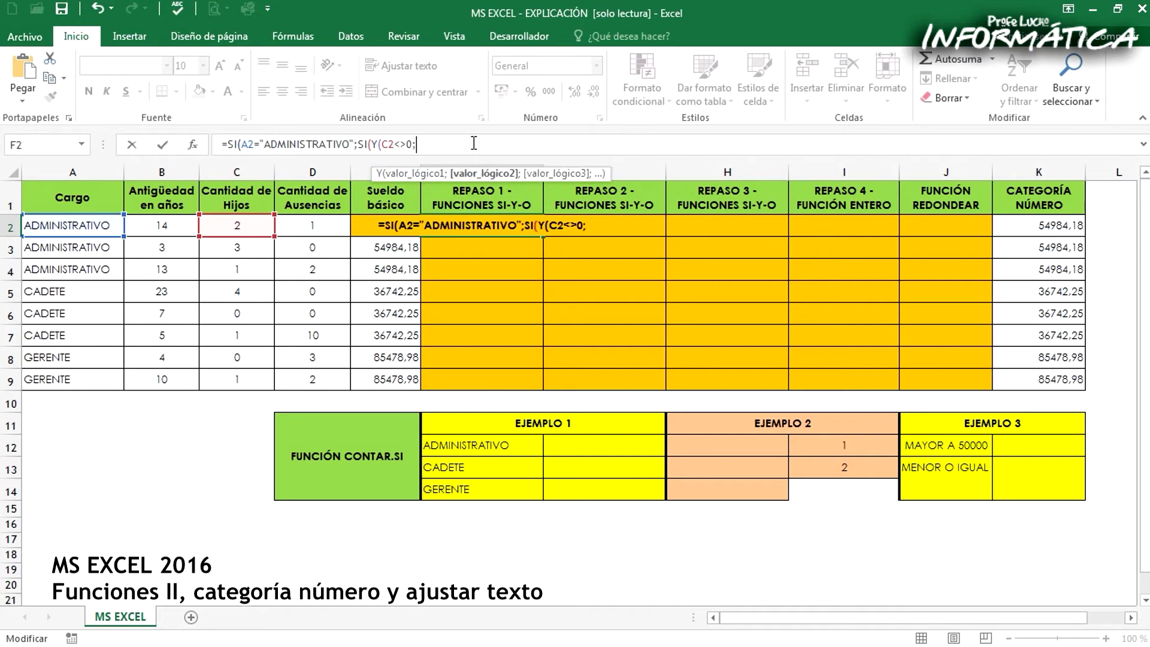
left_click(336, 226)
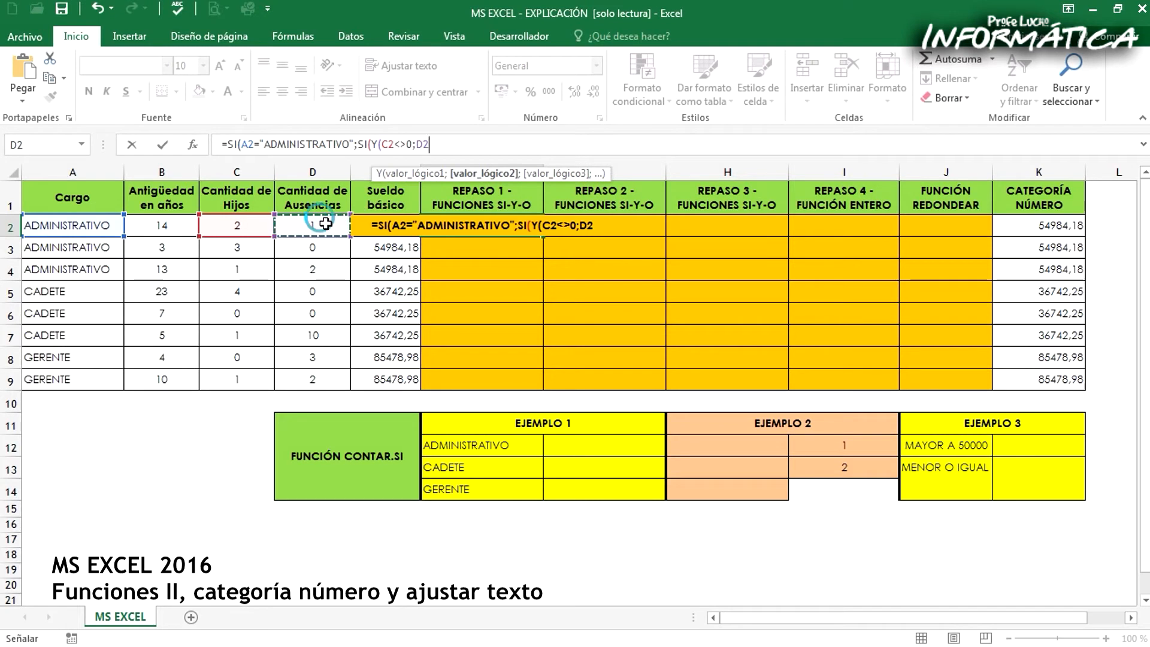
type("=0")
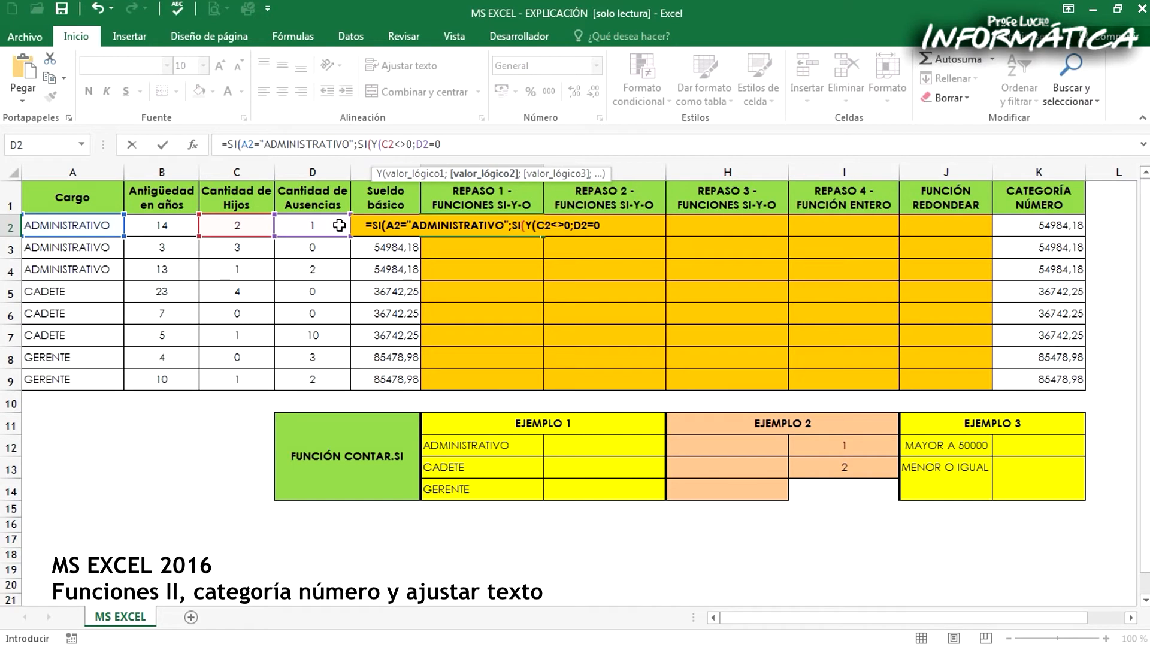
type(")")
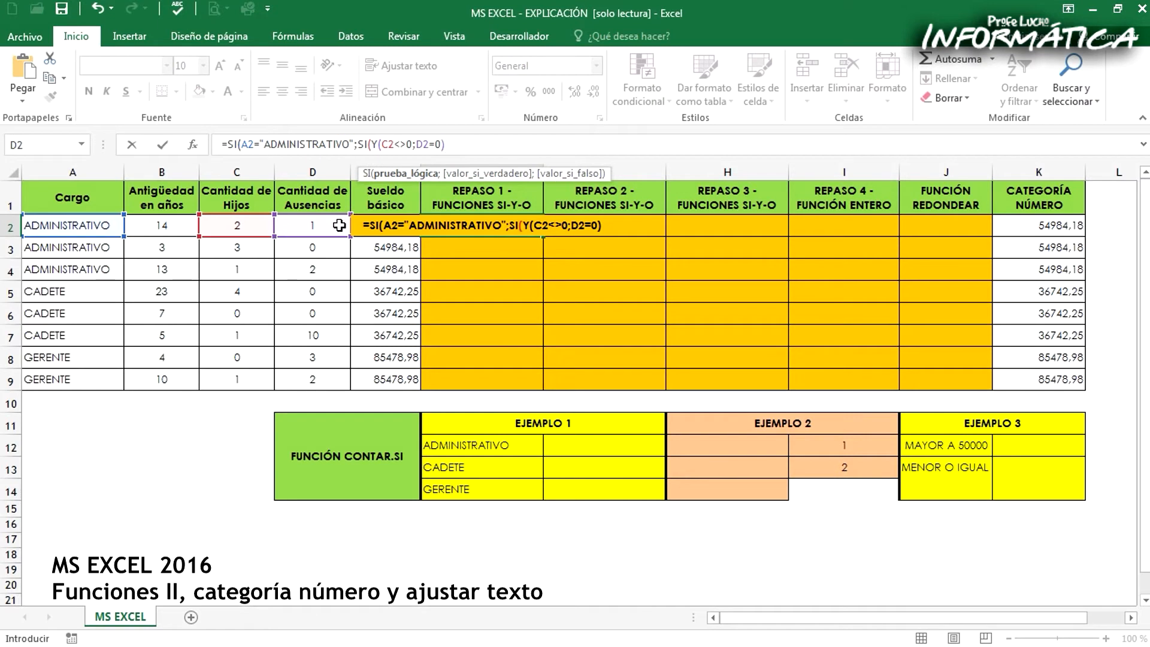
Set the nested SI's true value to C2*2000 and begin its false value with C2*1000
type(";")
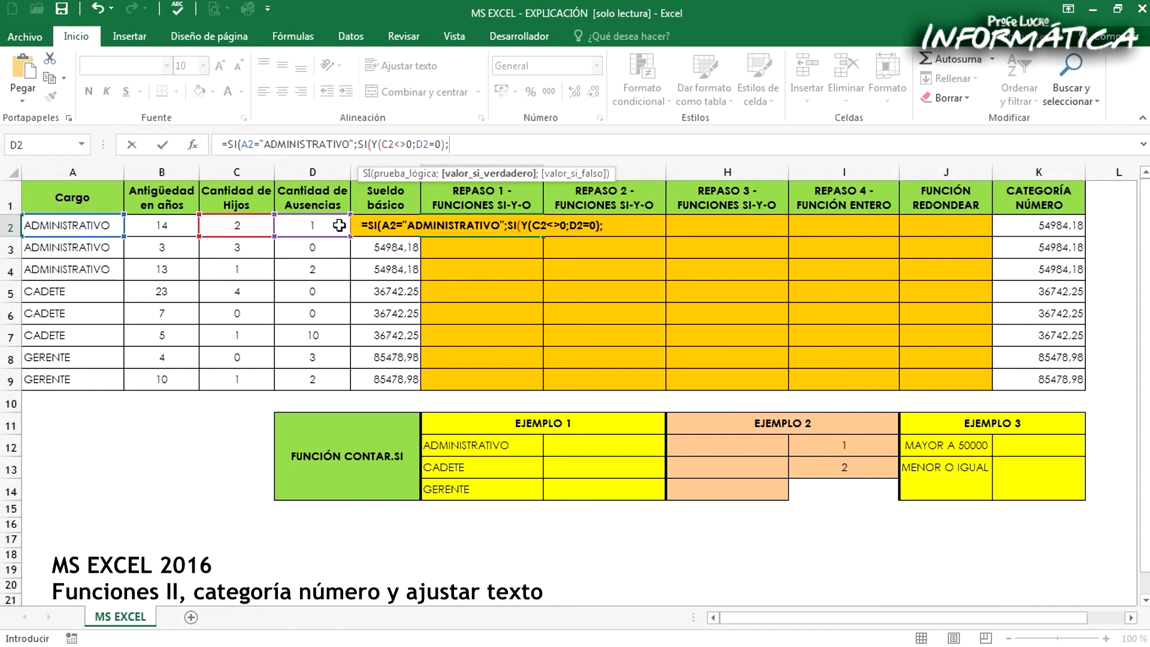
left_click(251, 228)
type("*200")
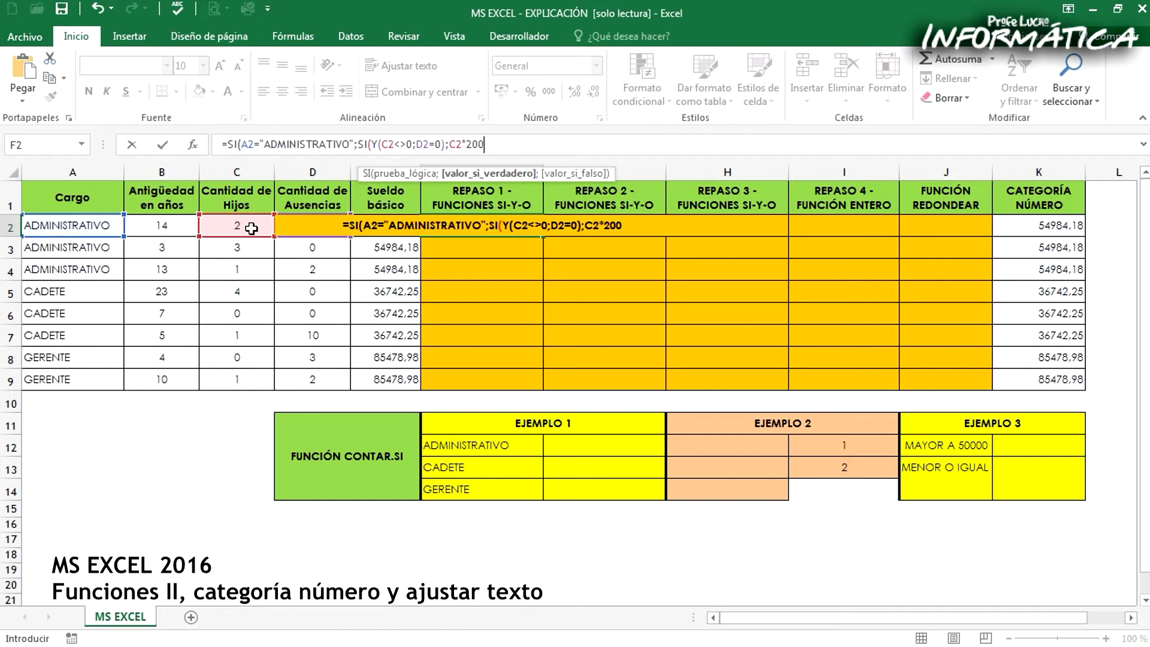
type("0;")
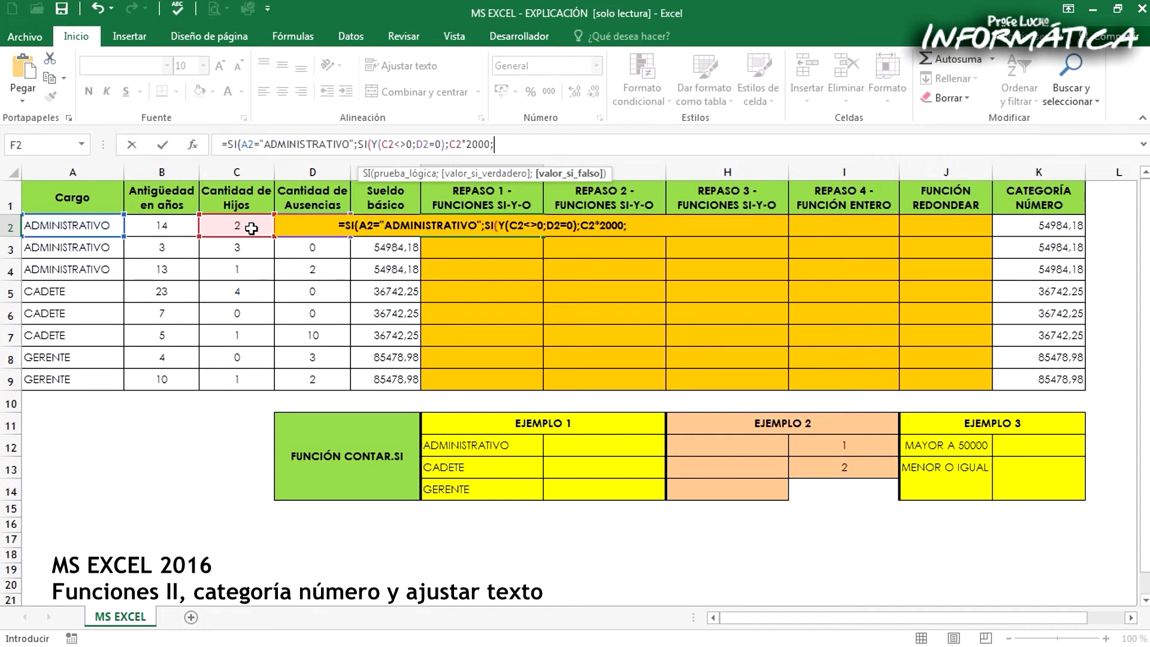
left_click(251, 228)
type("*1000")
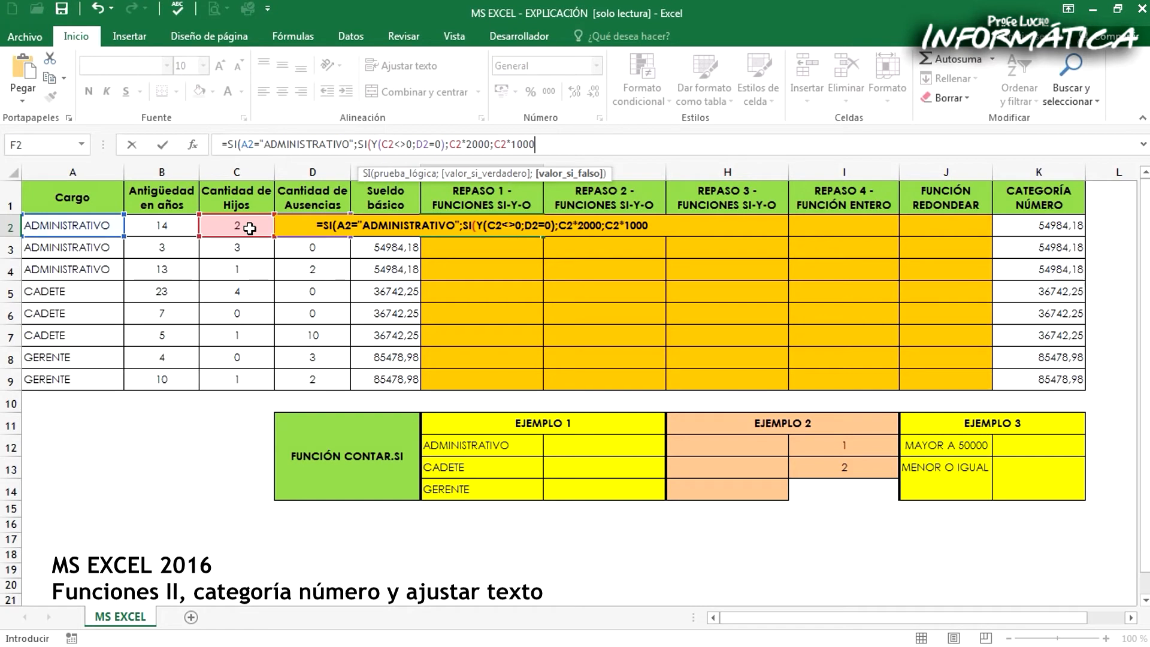
type("+")
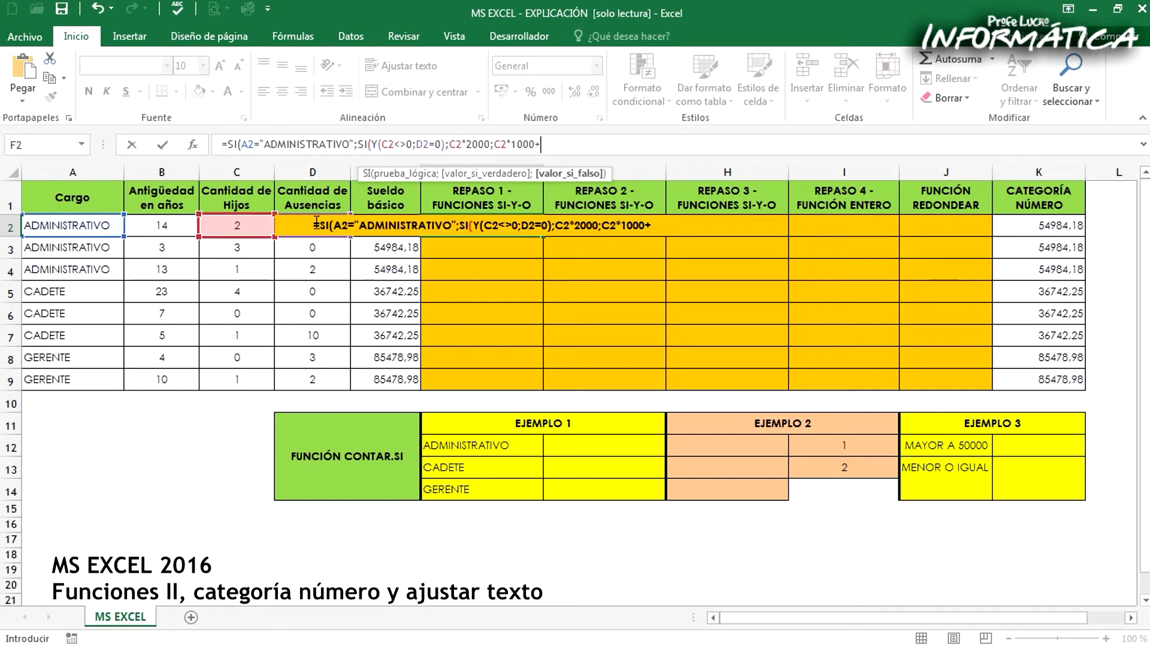
type("D")
type("2*")
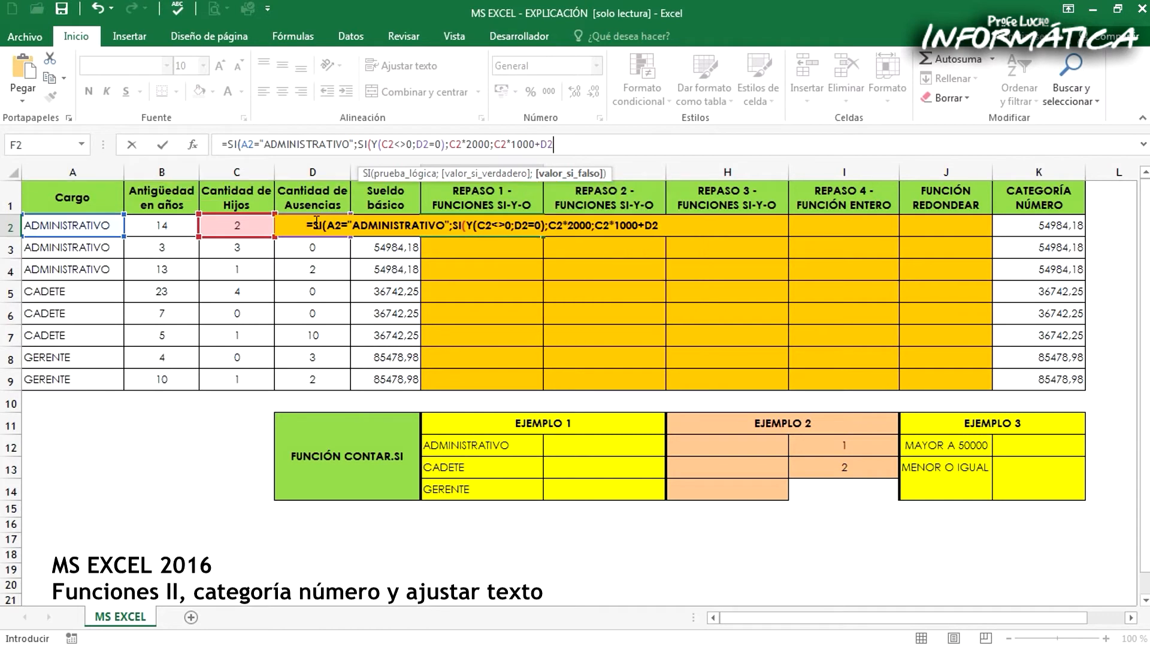
type("-500")
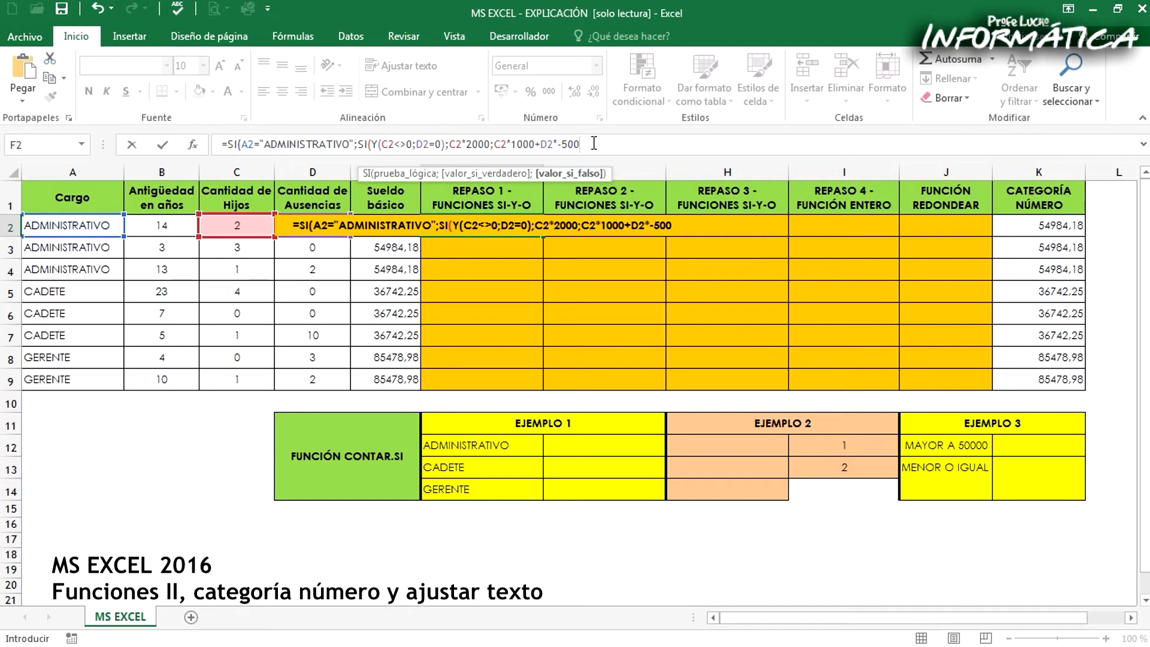
Add D2*(-500) to the nested SI's false value, with the negative amount in parentheses
left_click(559, 143)
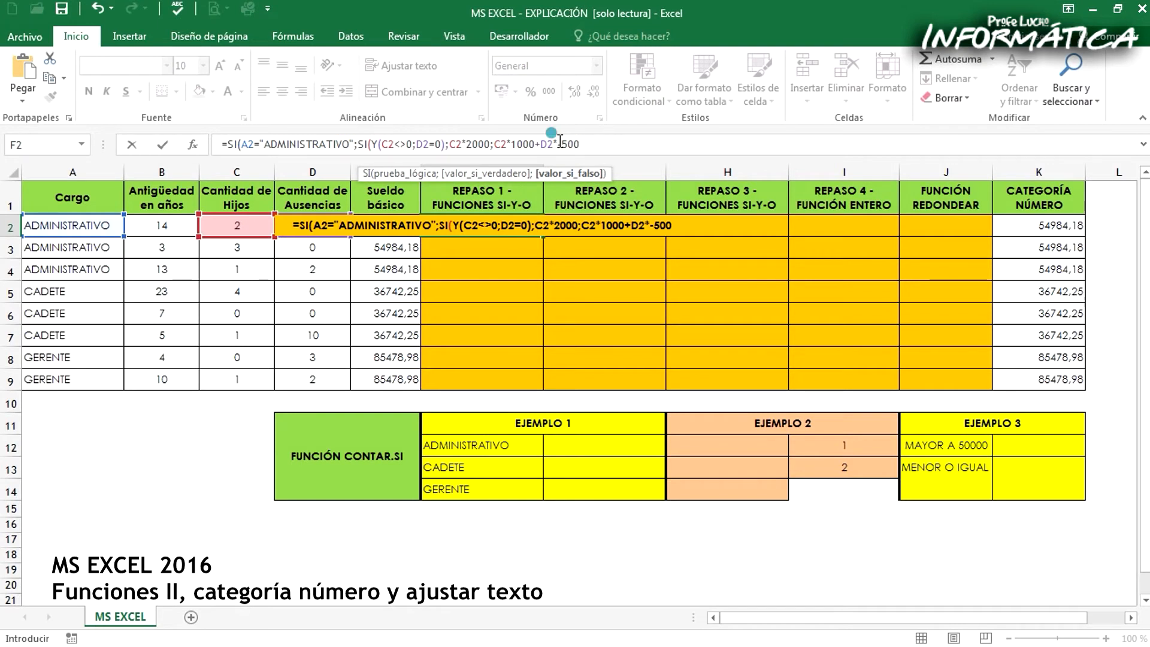
type("(")
left_click(606, 144)
type(")")
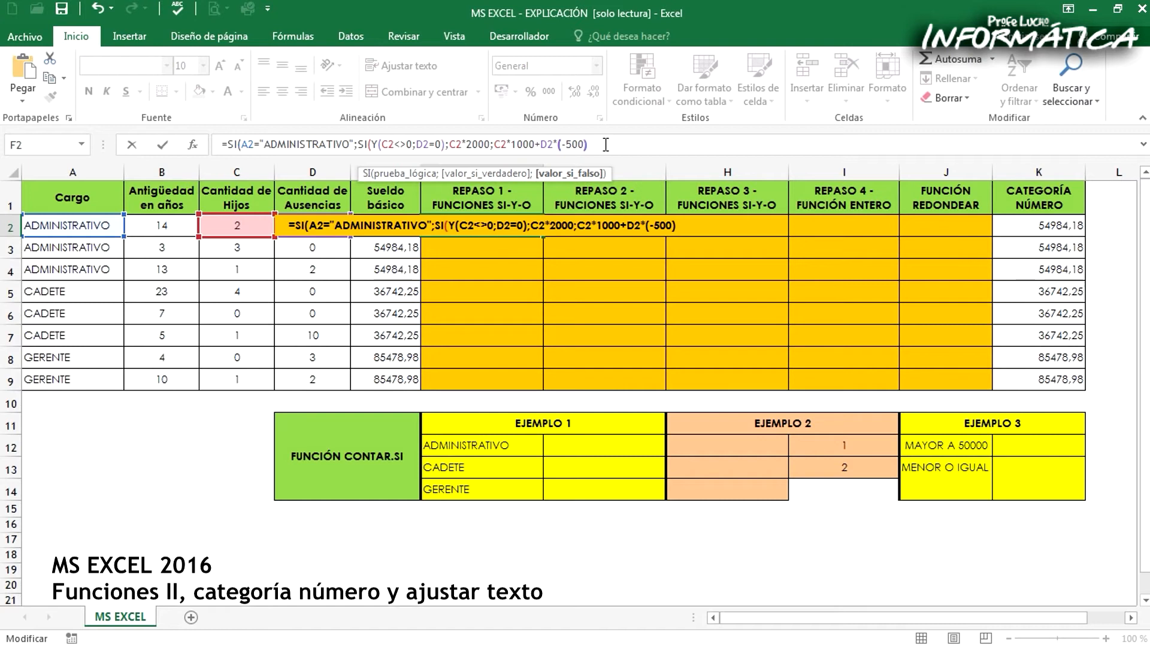
Review the nested SI's arguments in the F2 formula and close it with a parenthesis
left_click(606, 144)
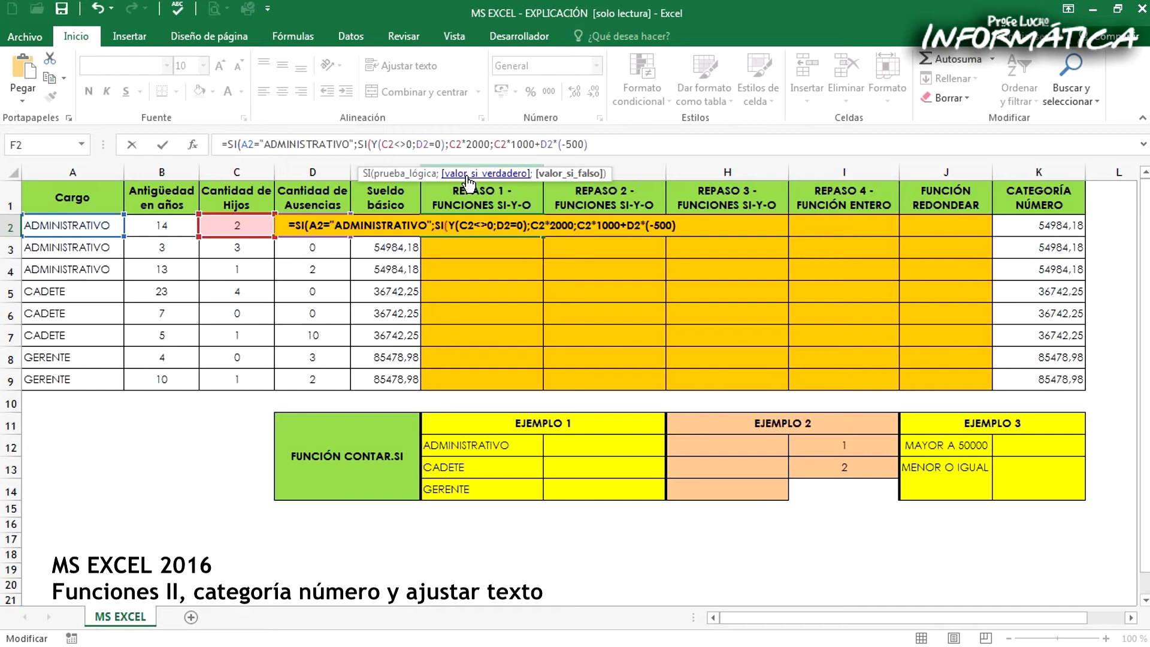
left_click(359, 145)
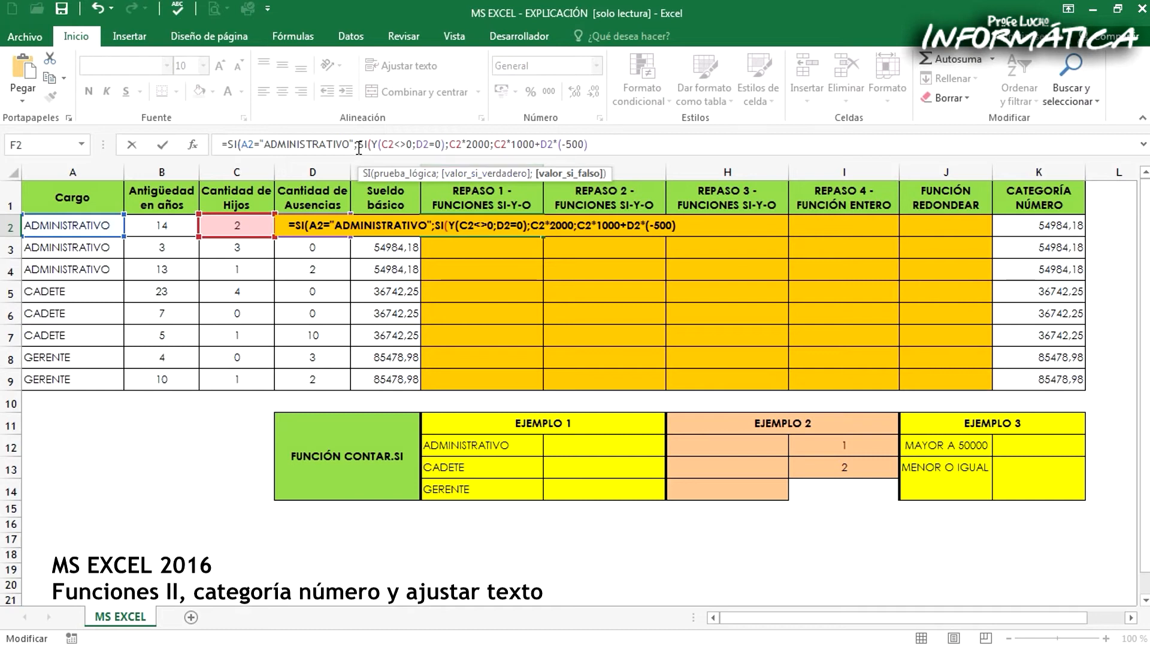
left_click_drag(371, 144, 612, 144)
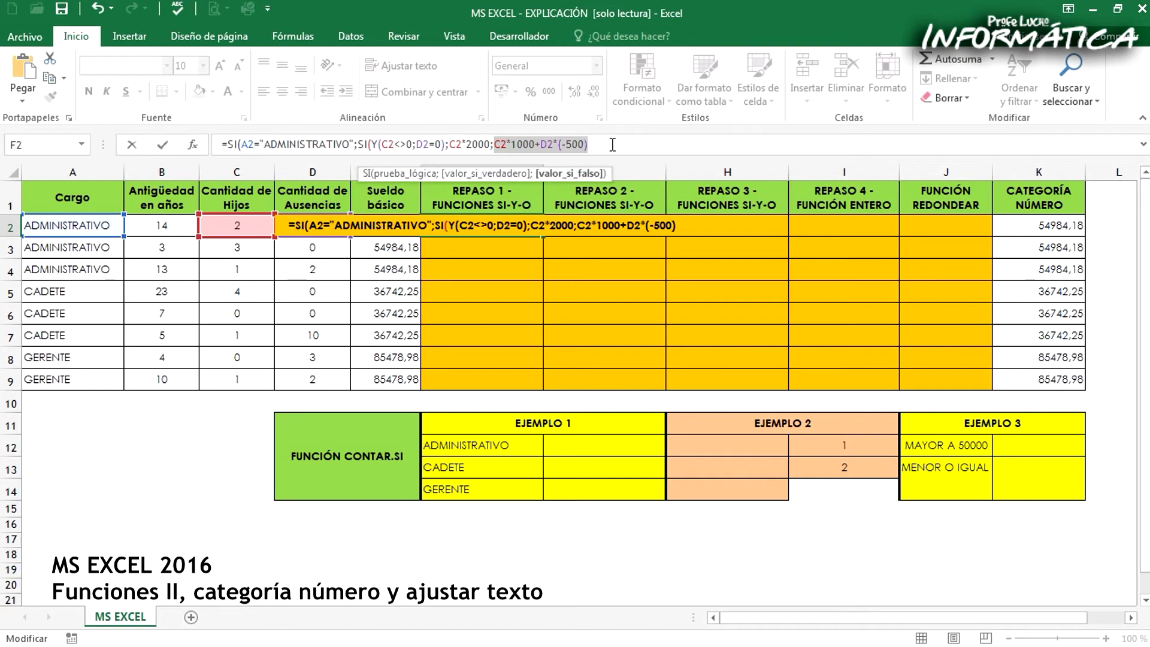
left_click(612, 145)
type(")")
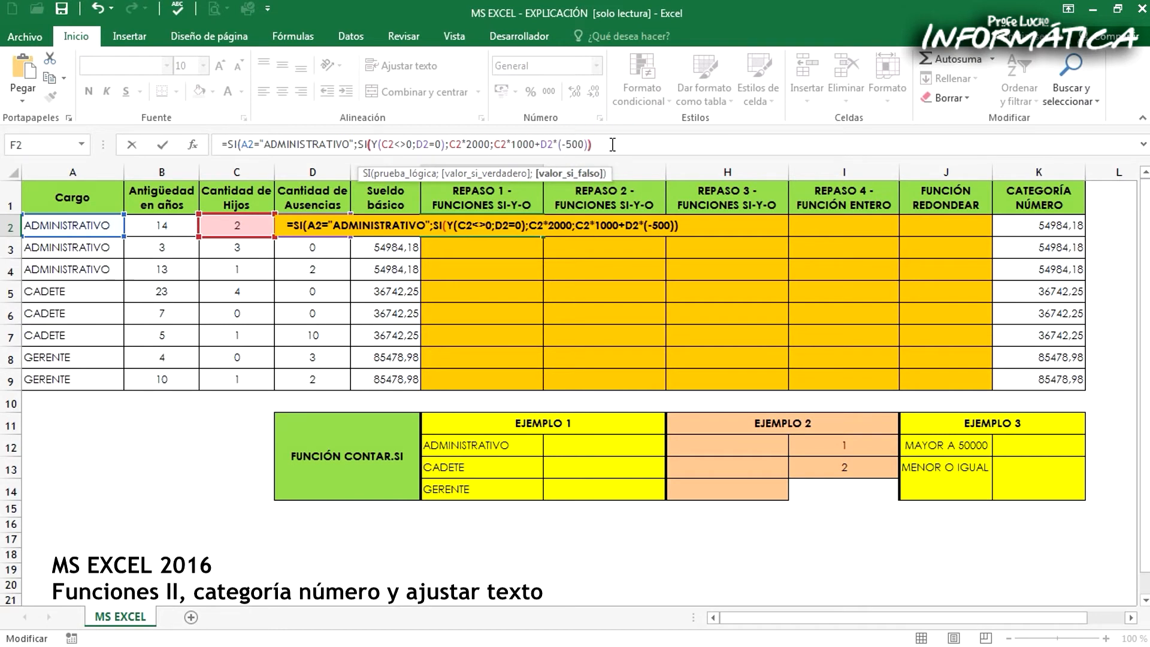
Finish the F2 formula with 0 as the outer SI's false value and fill it down to F9
double_click(235, 144)
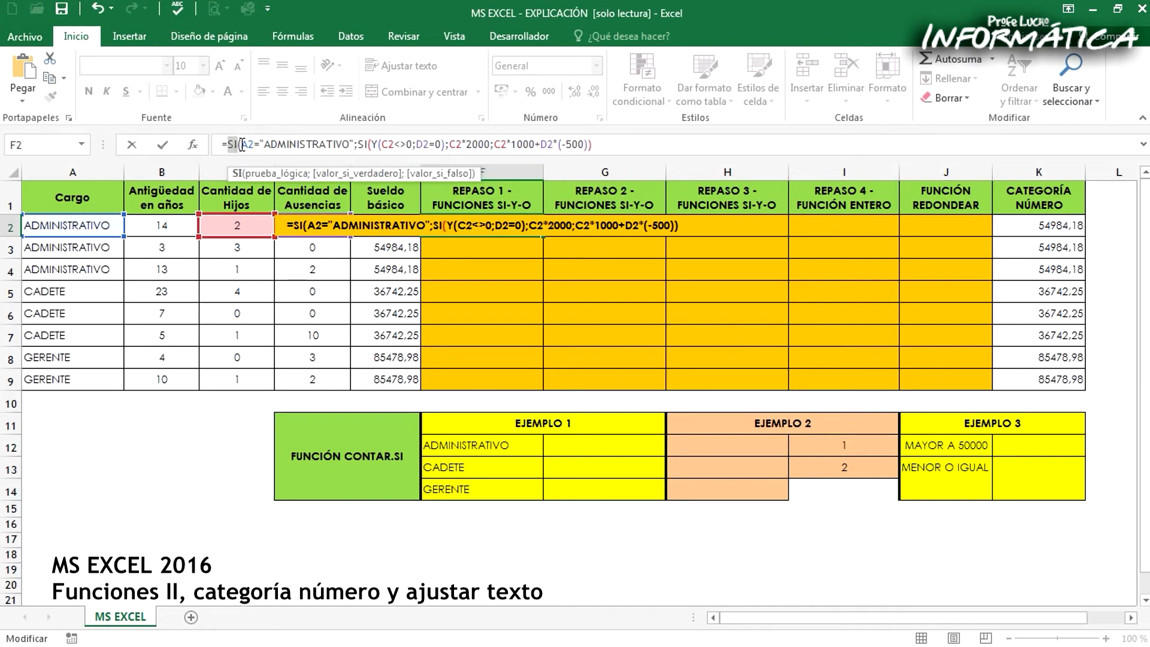
left_click_drag(242, 144, 606, 146)
left_click(605, 146)
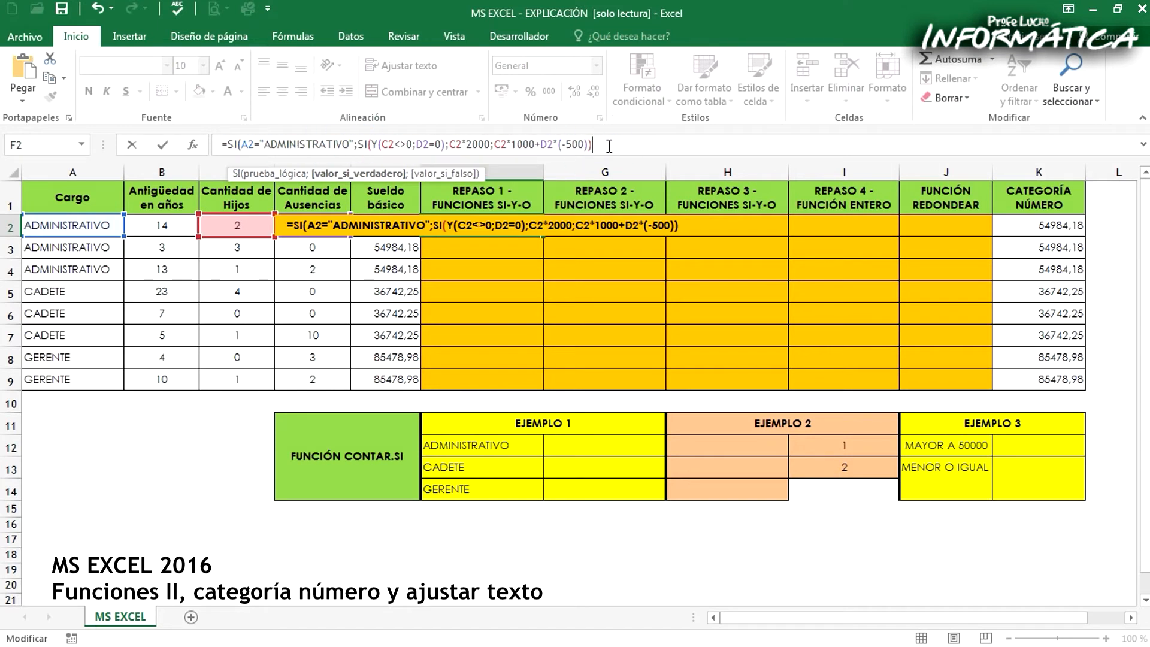
type(";")
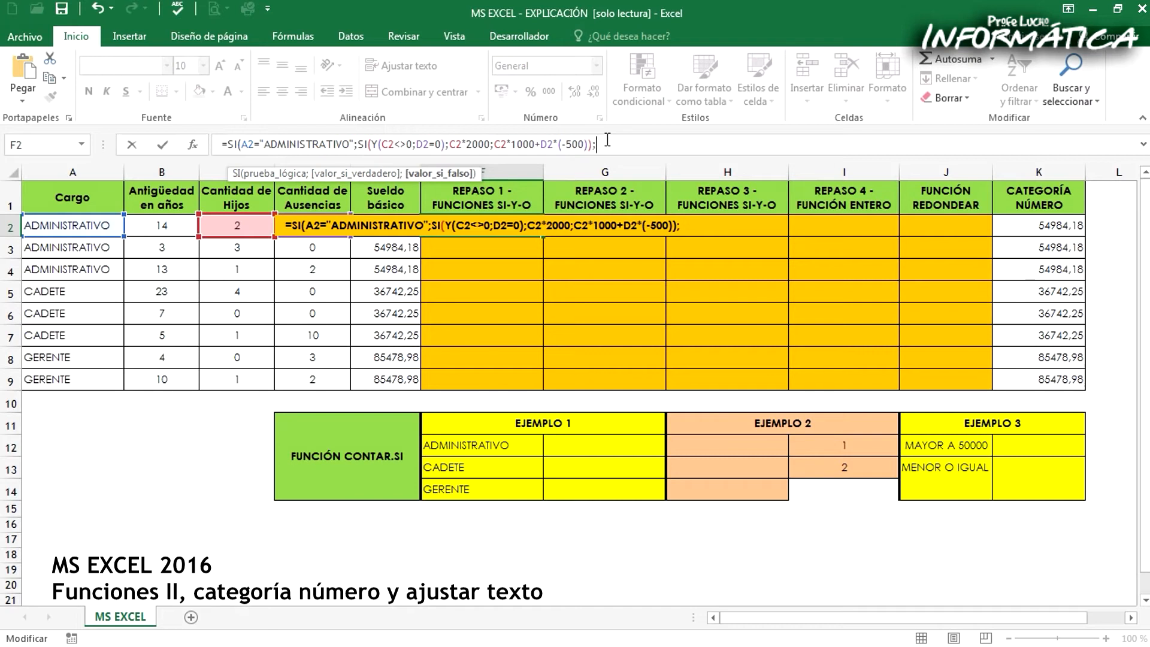
type("0)")
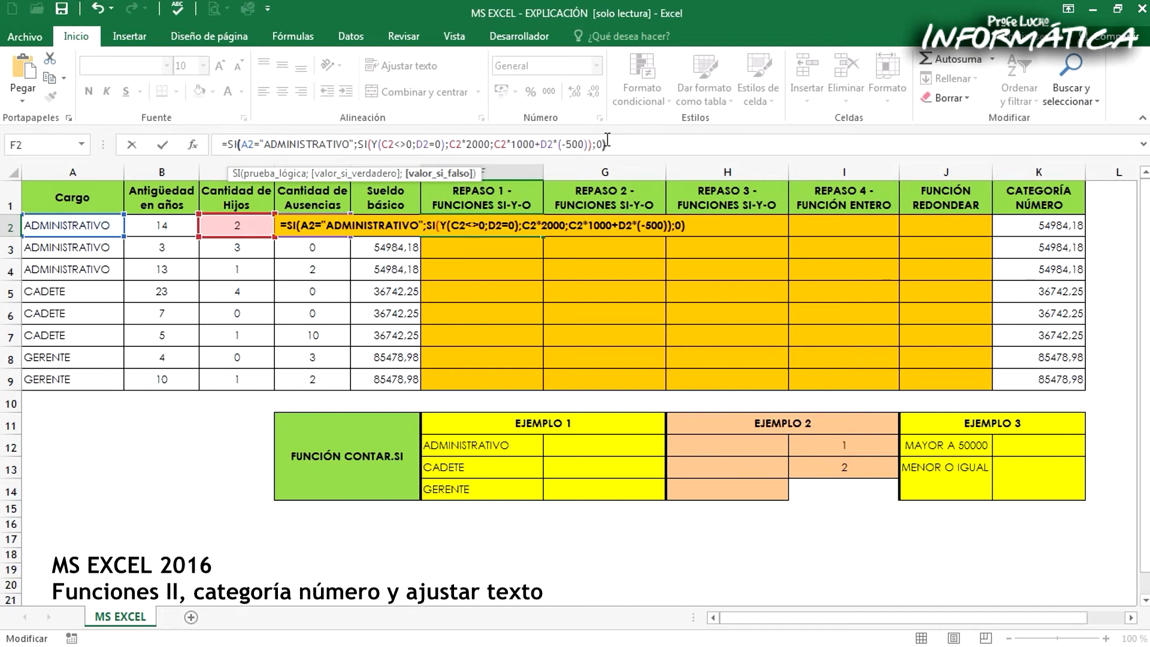
key("Return")
left_click(509, 230)
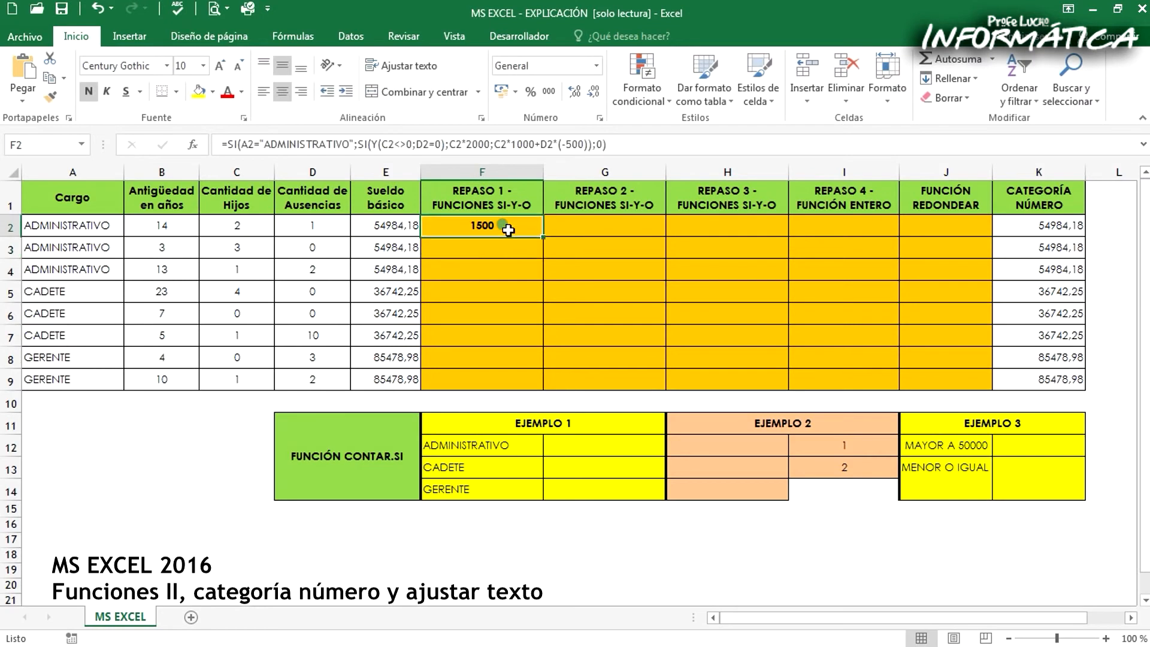
left_click_drag(539, 234, 536, 389)
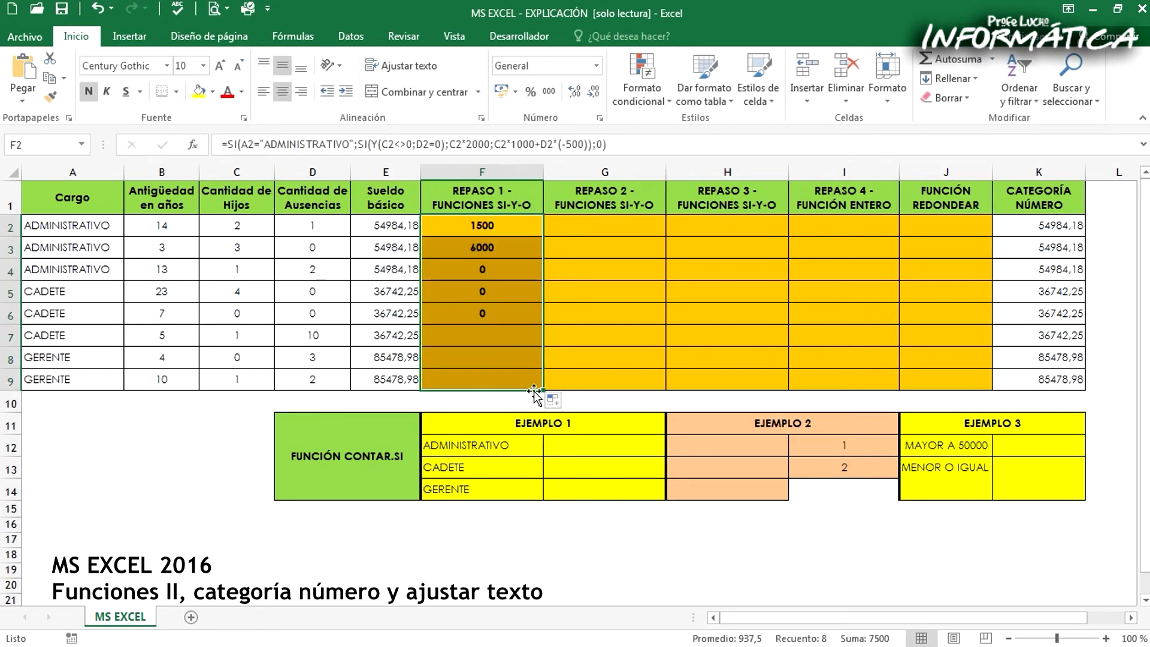
Start an SI formula in G2 with E2<60000 as its logical test
left_click(566, 225)
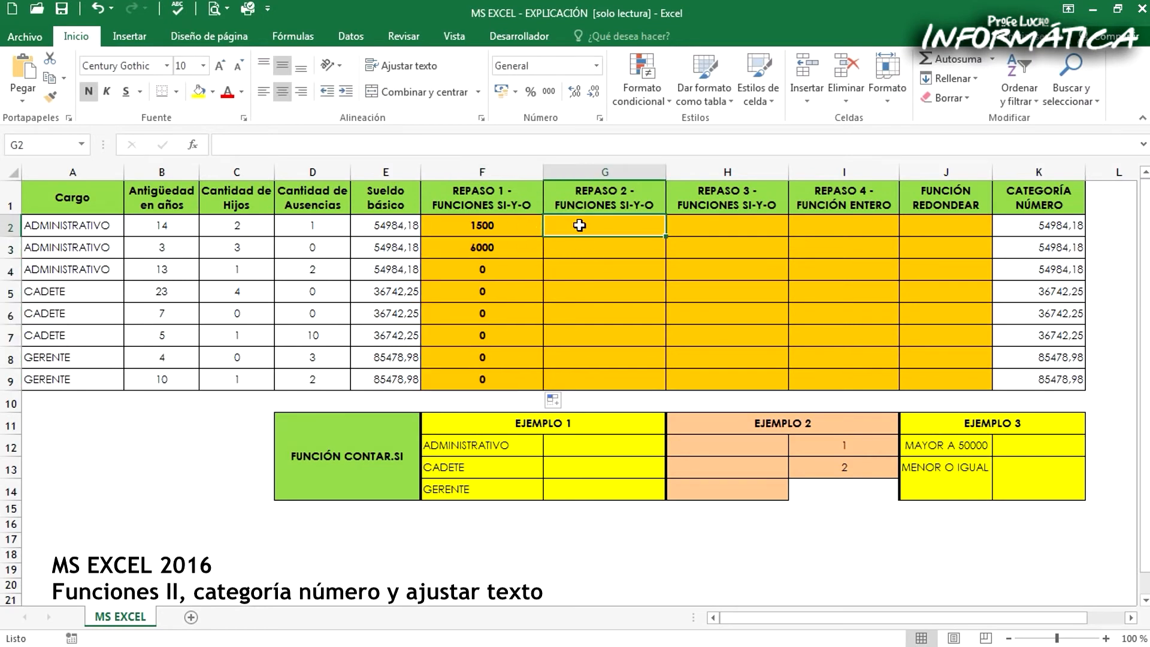
type("=")
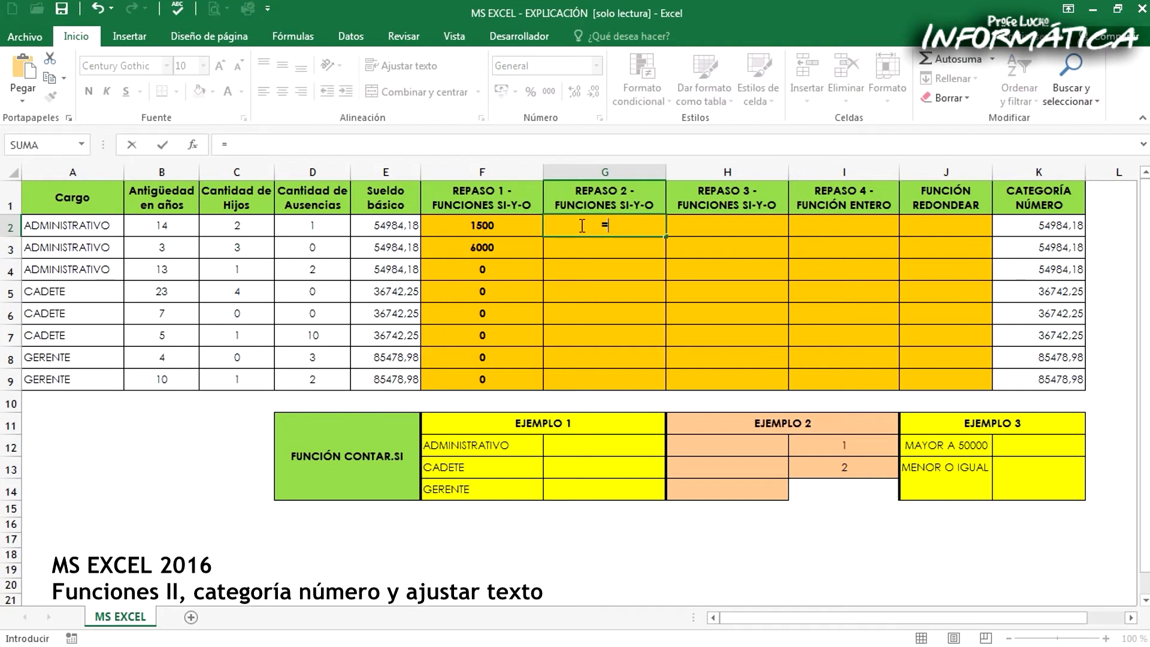
type("SI(")
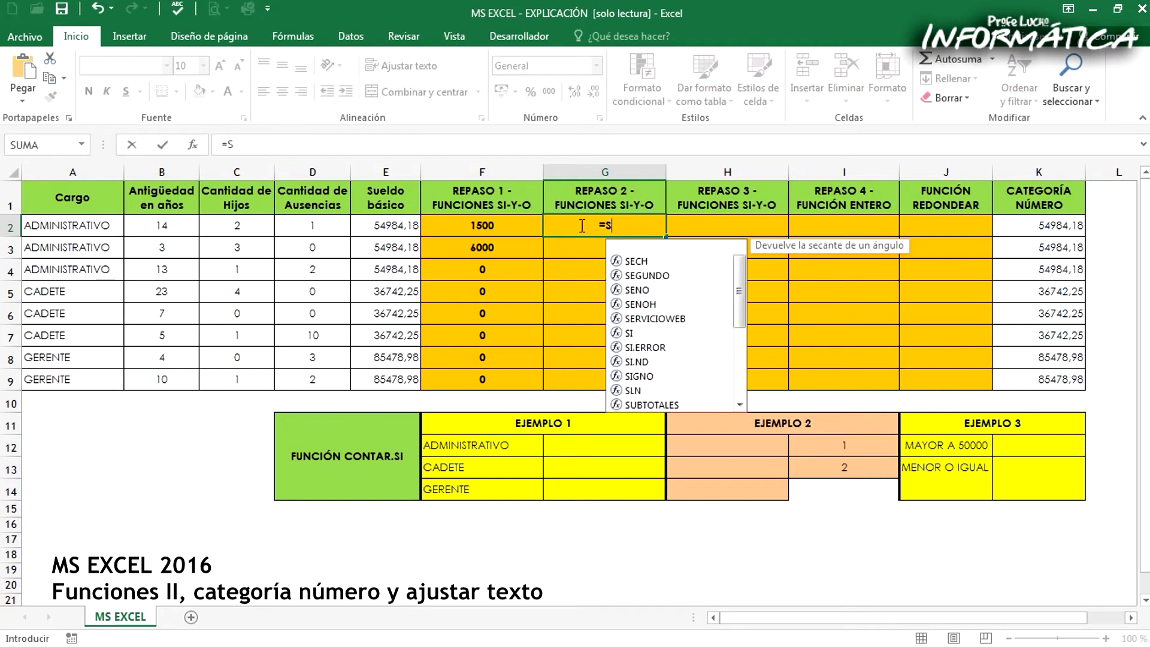
left_click(388, 225)
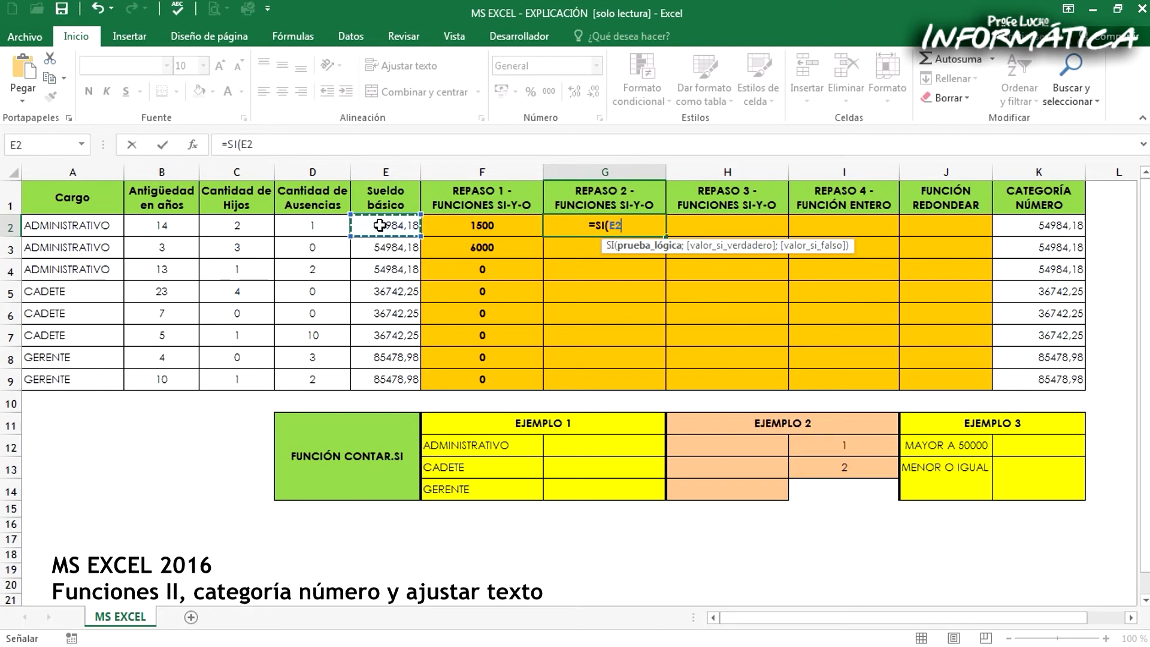
type("<60000")
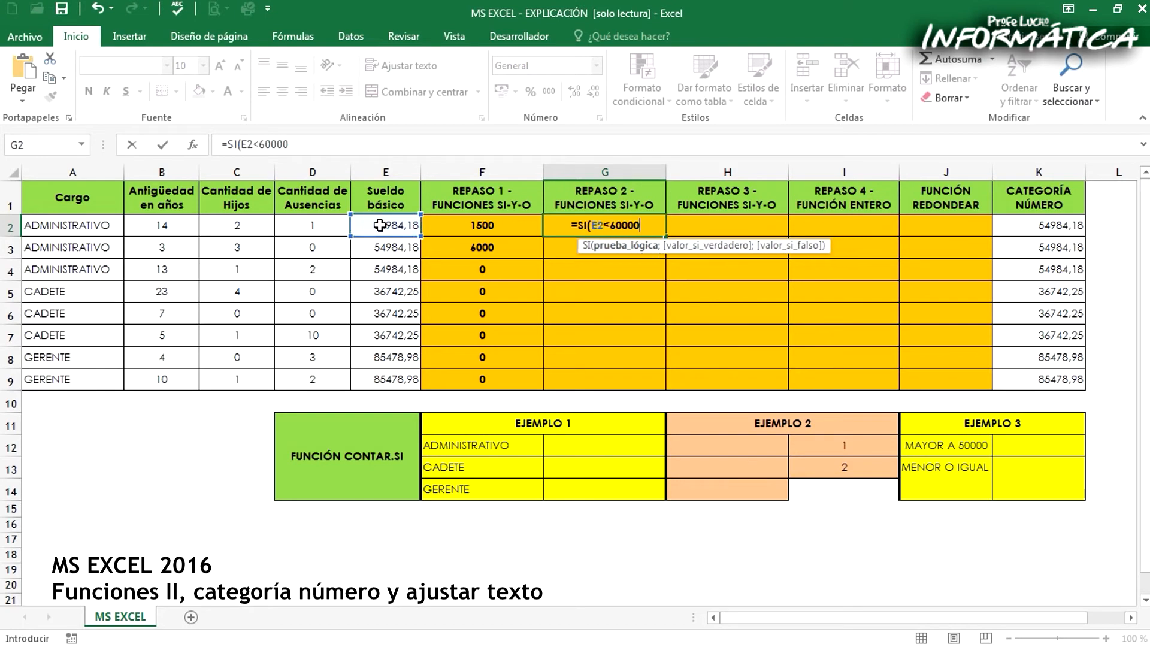
Nest an O function around E2<60000 in the G2 formula, ready for a second condition
left_click(240, 144)
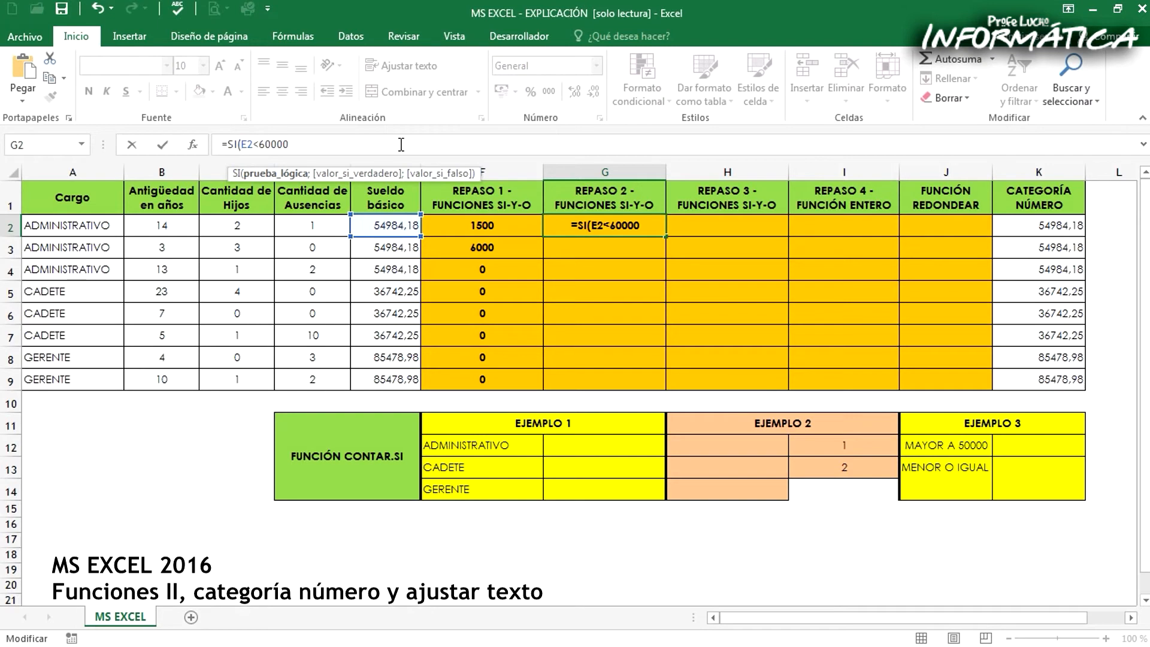
type("O")
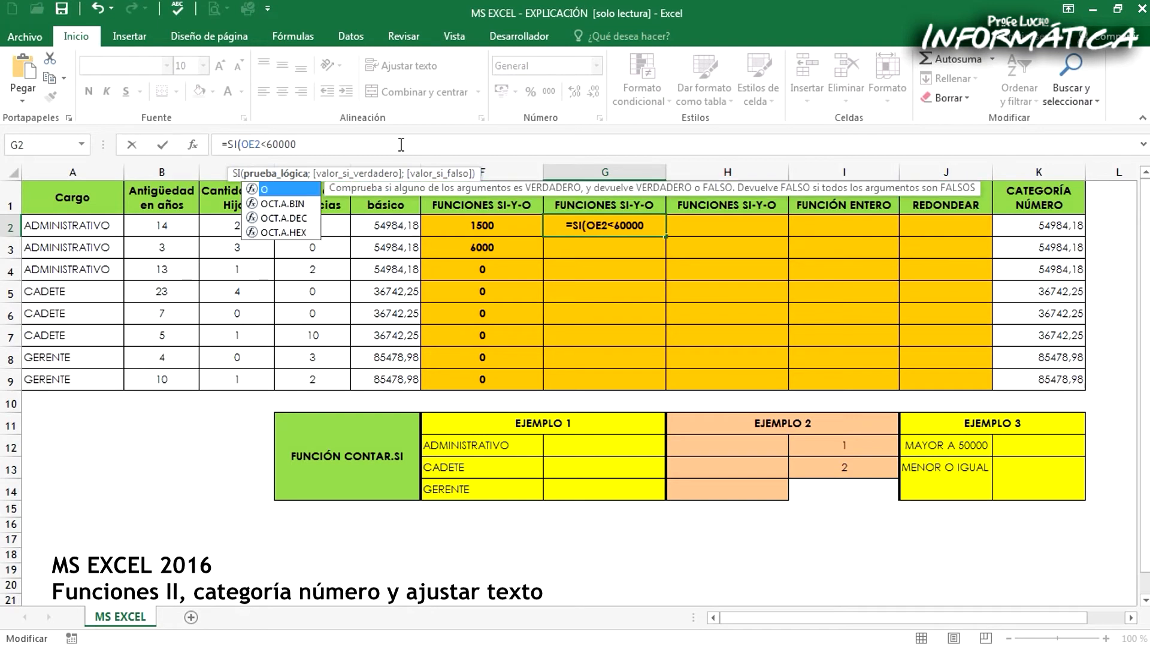
type("(")
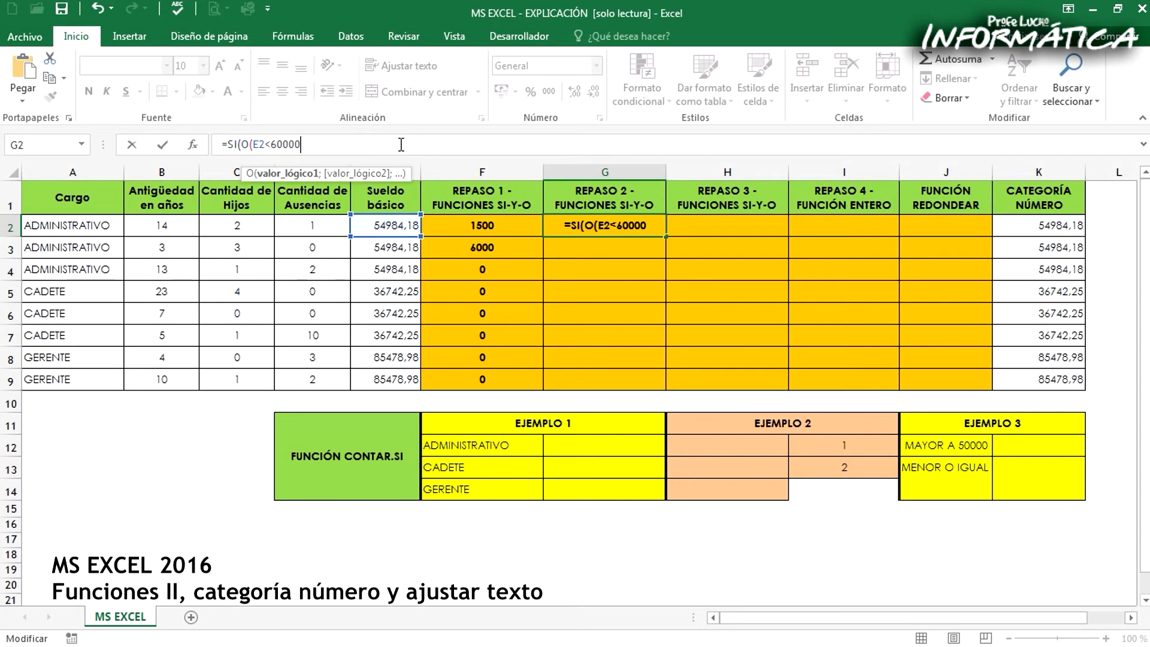
type(";")
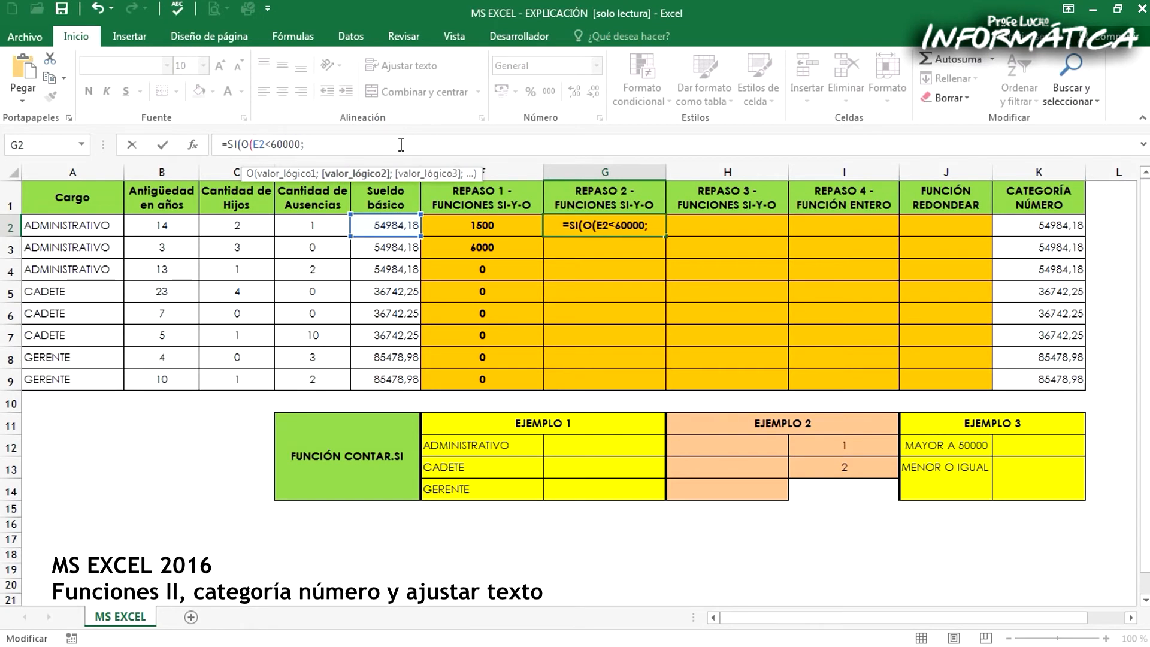
Add A2="ADMINISTRATIVO" as the second condition of the O function
left_click(48, 222)
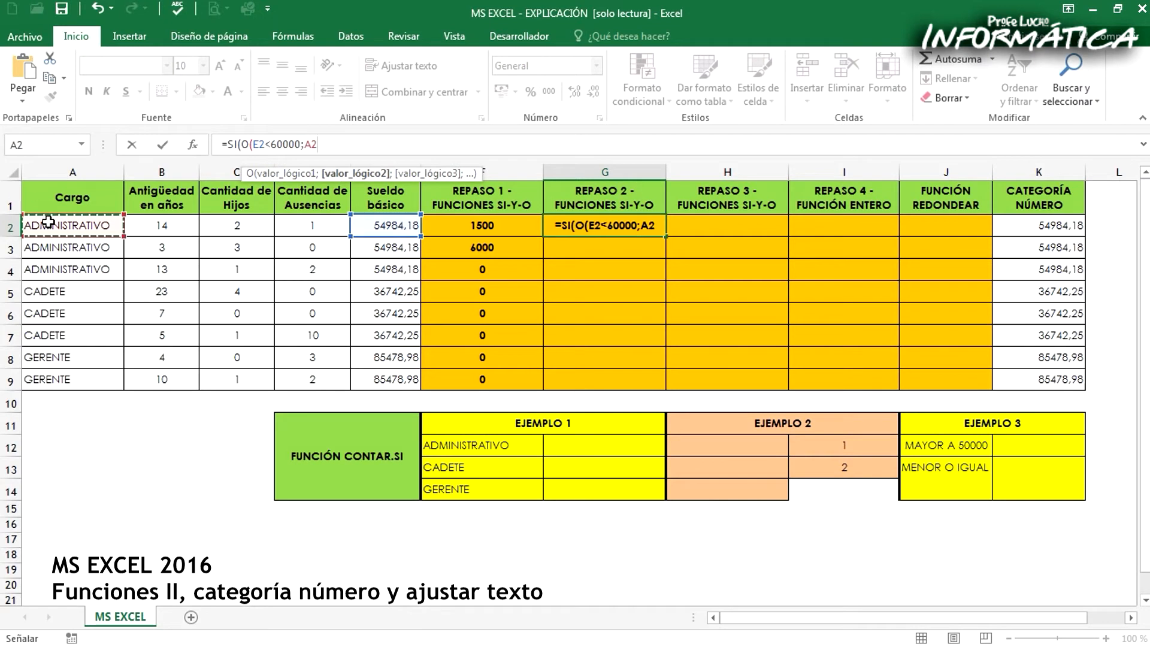
type("=\"ADMINISTRATIVO\";")
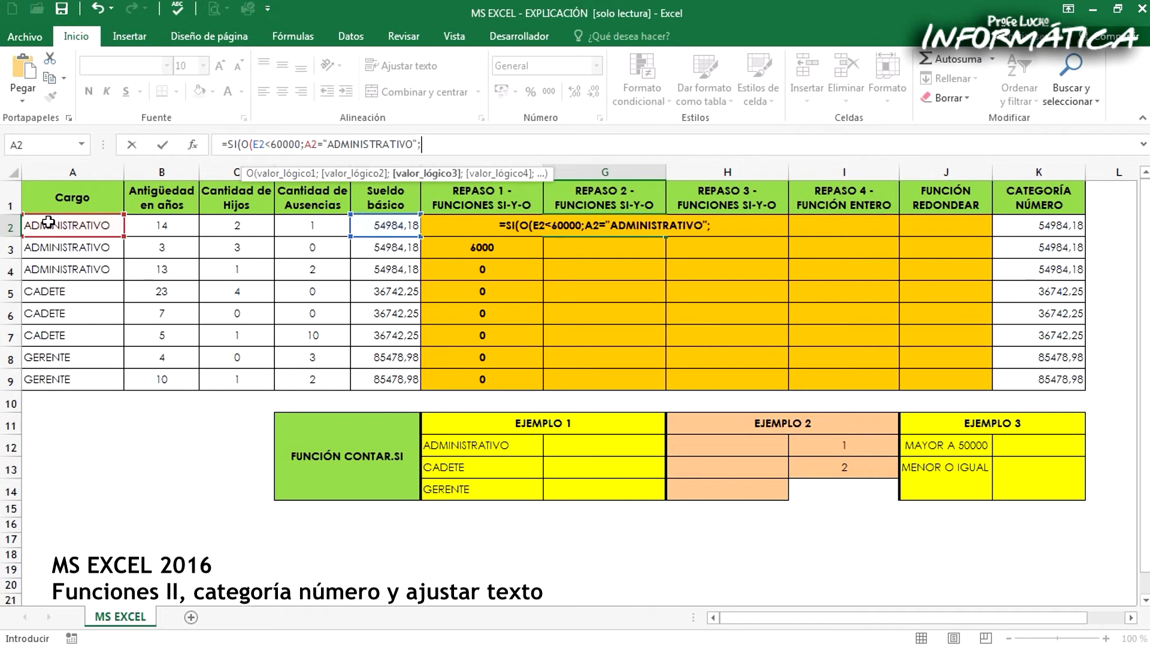
Add A2="CADETE" as the third condition and close the O function
left_click(48, 223)
type("=\"CADETE\"")
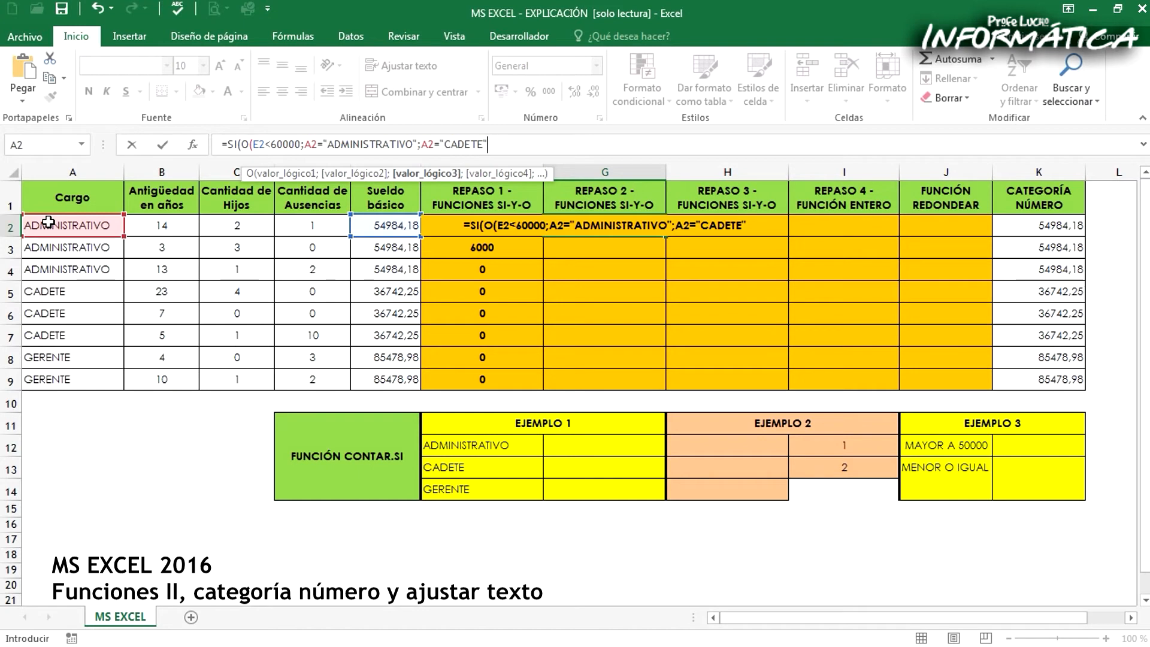
type(");")
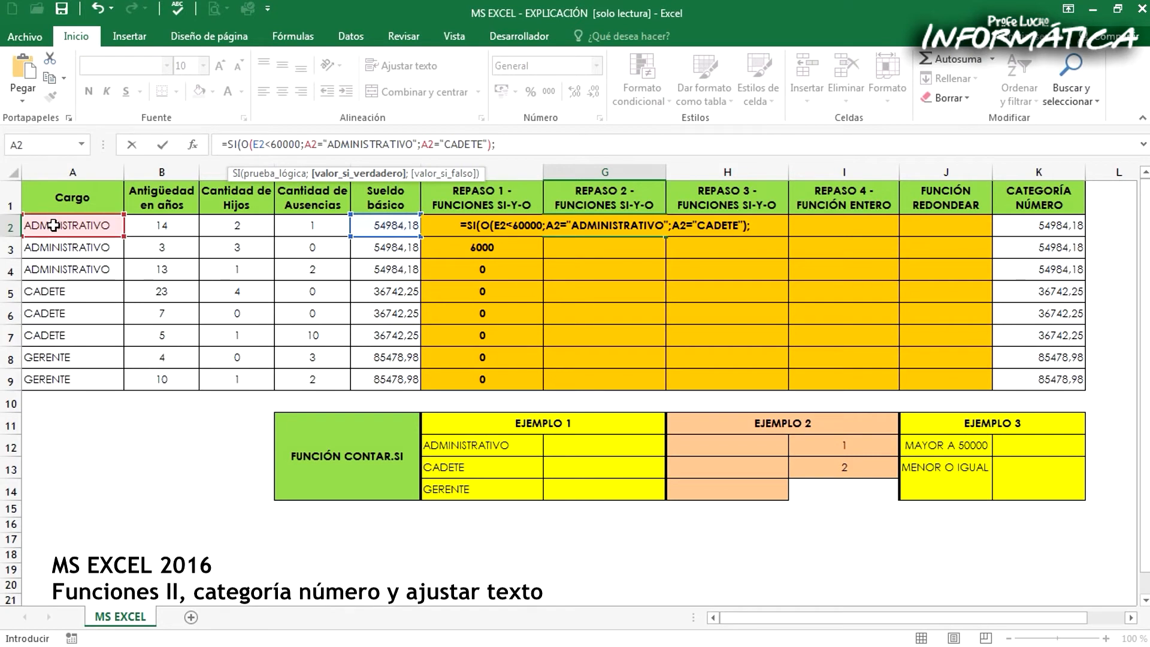
Finish the G2 formula with A2 as the true value and an empty false value, and fill it down to G9
left_click(53, 225)
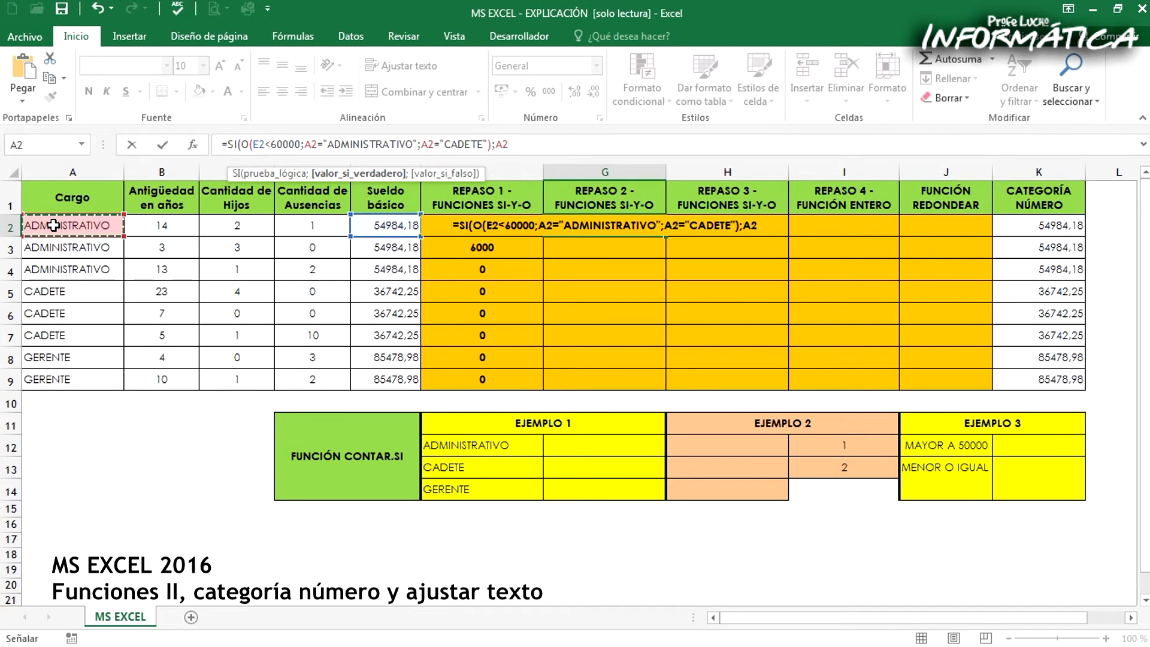
type(";")
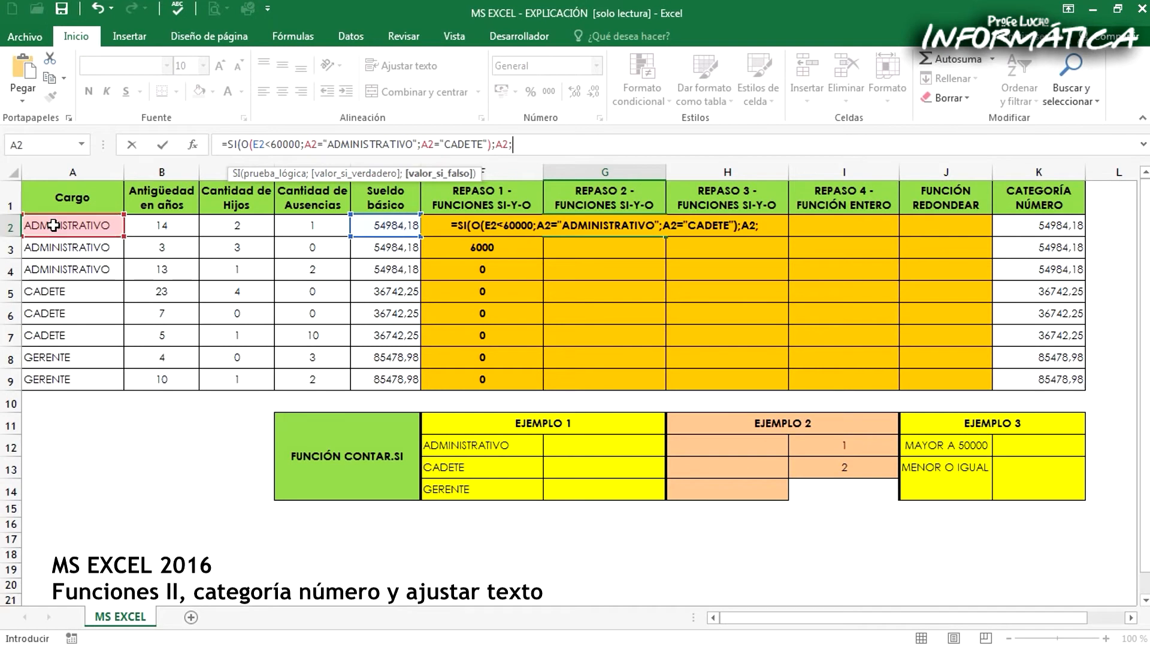
type(")")
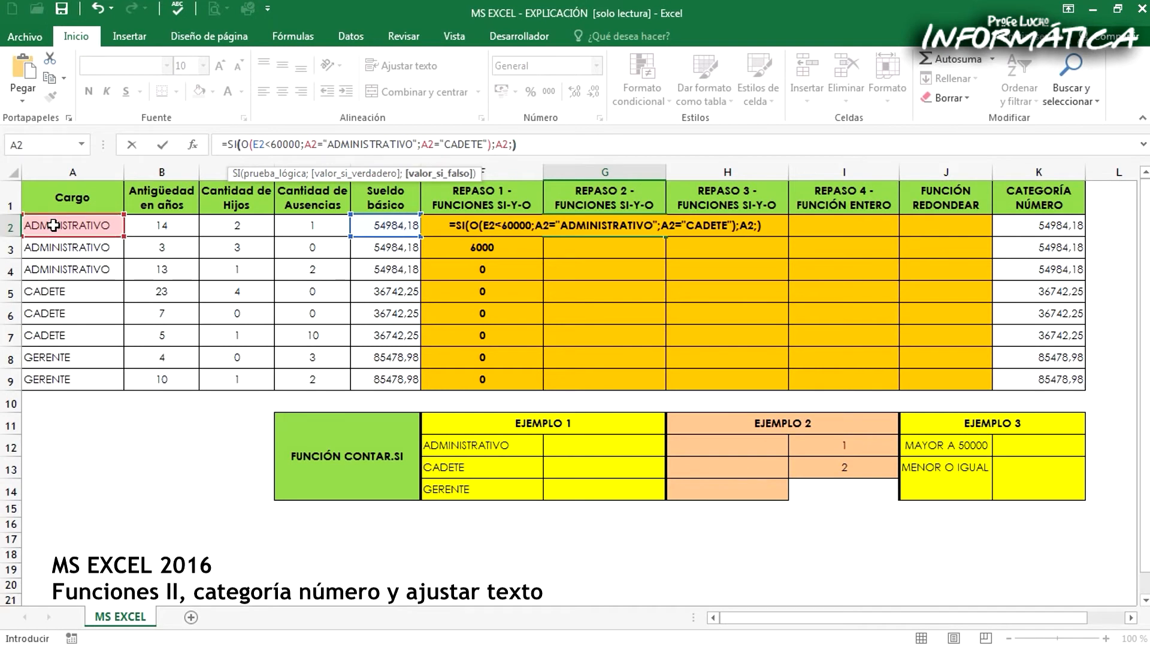
key("Return")
left_click(641, 226)
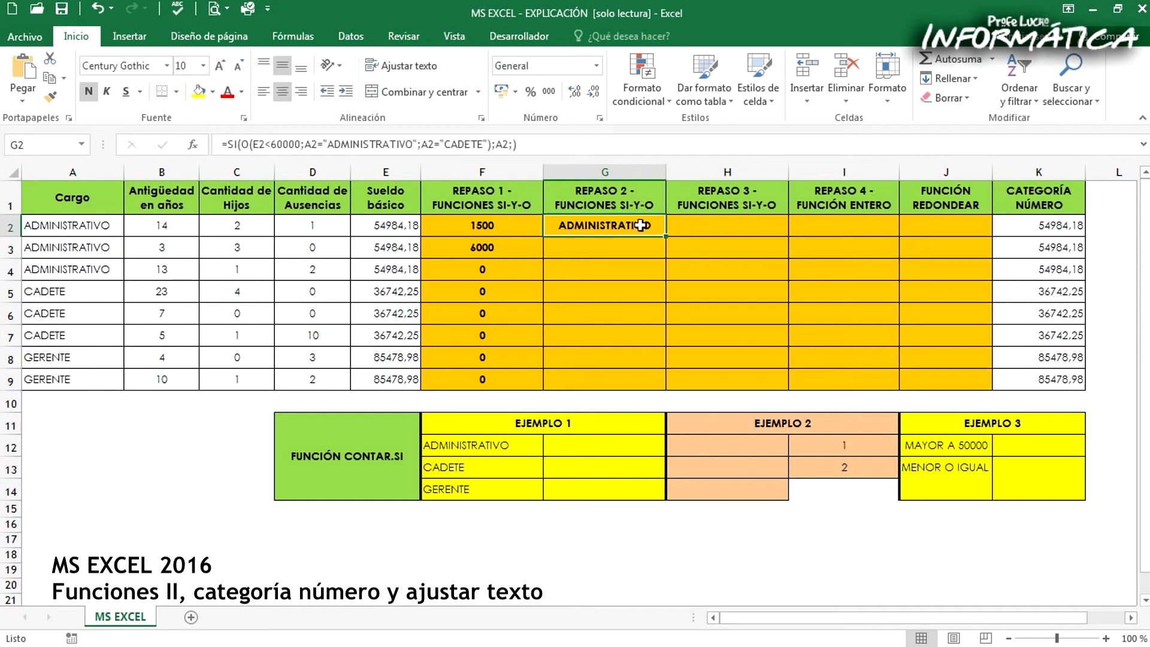
left_click_drag(665, 236, 664, 384)
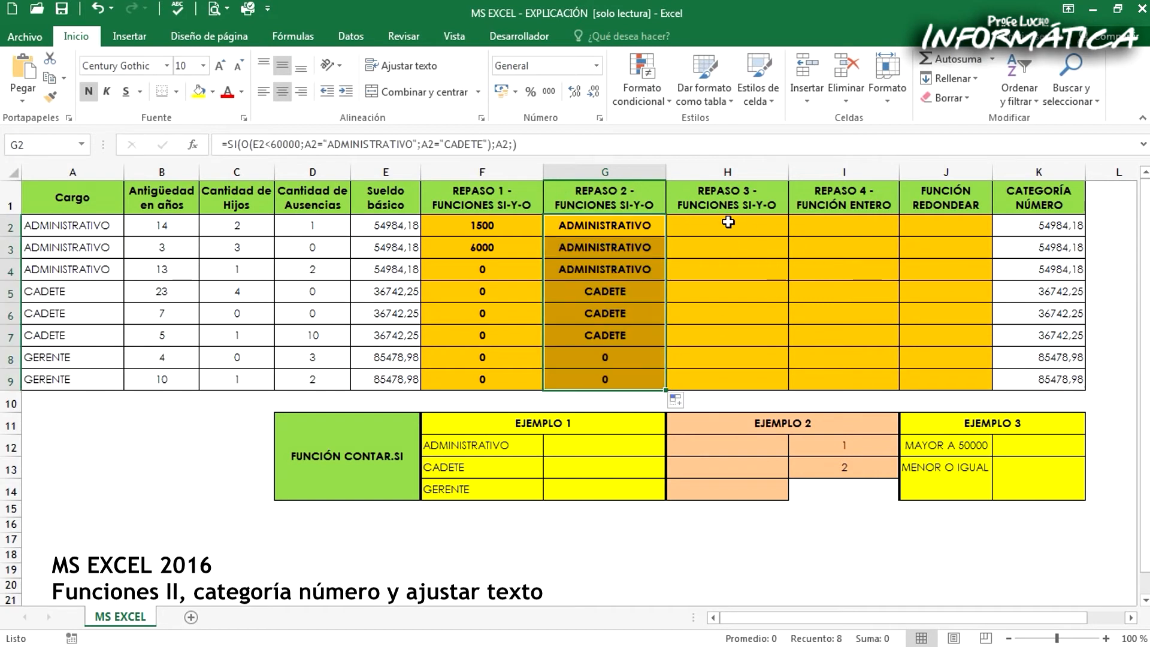
Compare the REPASO 2 results with the Cargo column and review the true value in the G2 formula
left_click(641, 225)
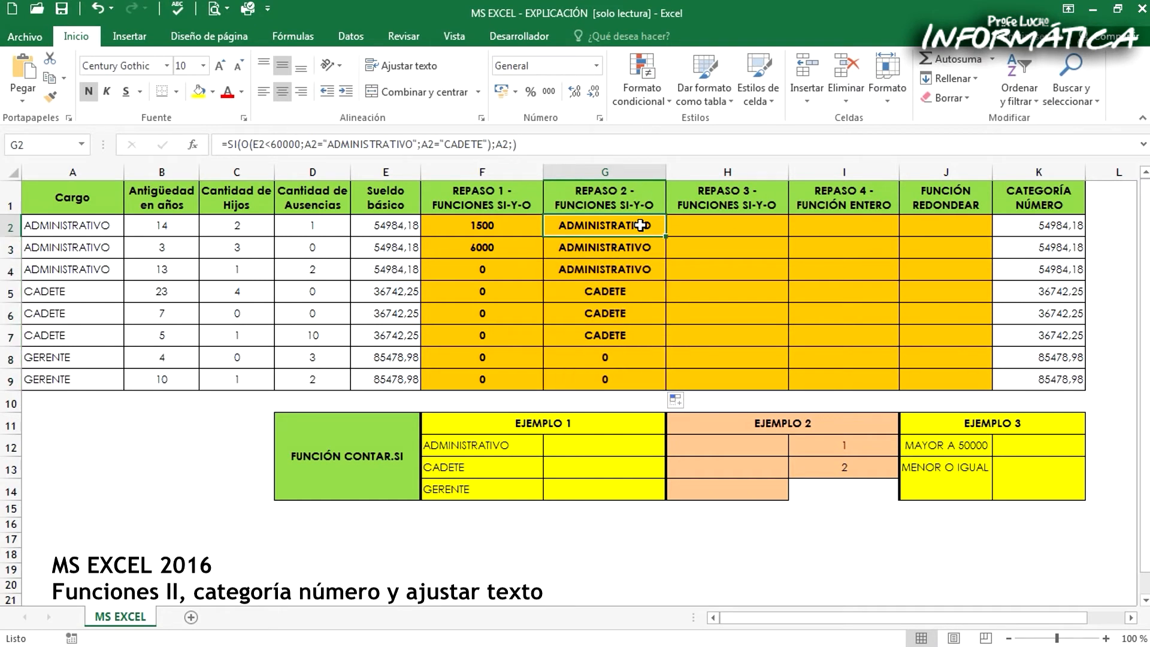
left_click(63, 228)
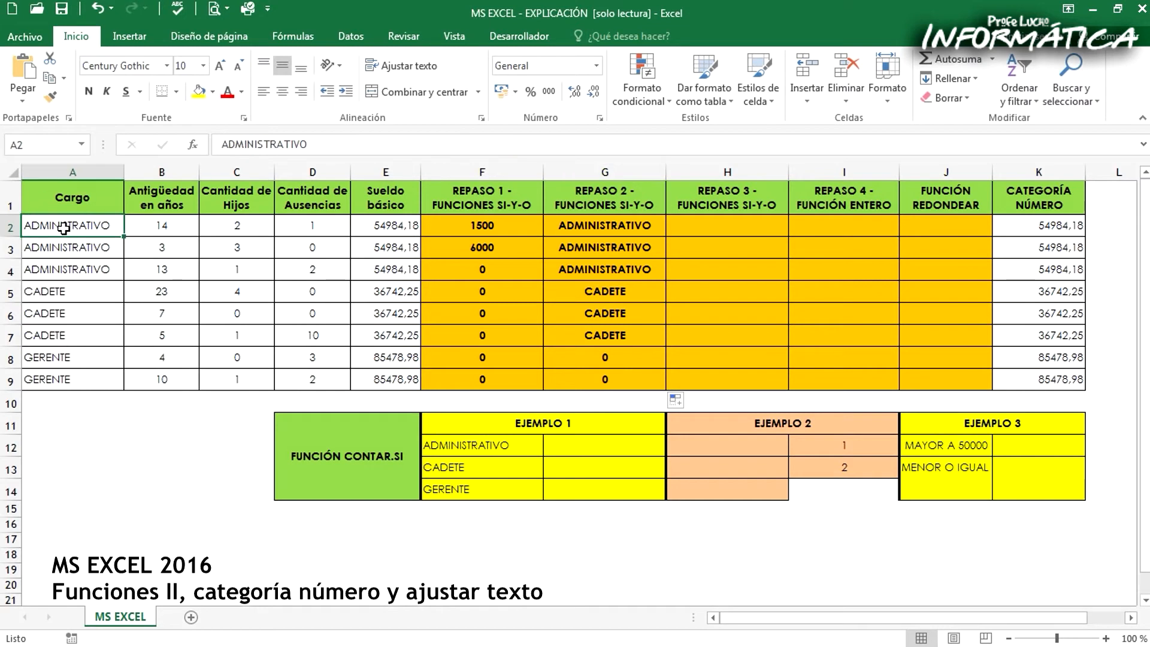
left_click_drag(617, 229, 607, 335)
left_click_drag(115, 218, 114, 332)
left_click(626, 223)
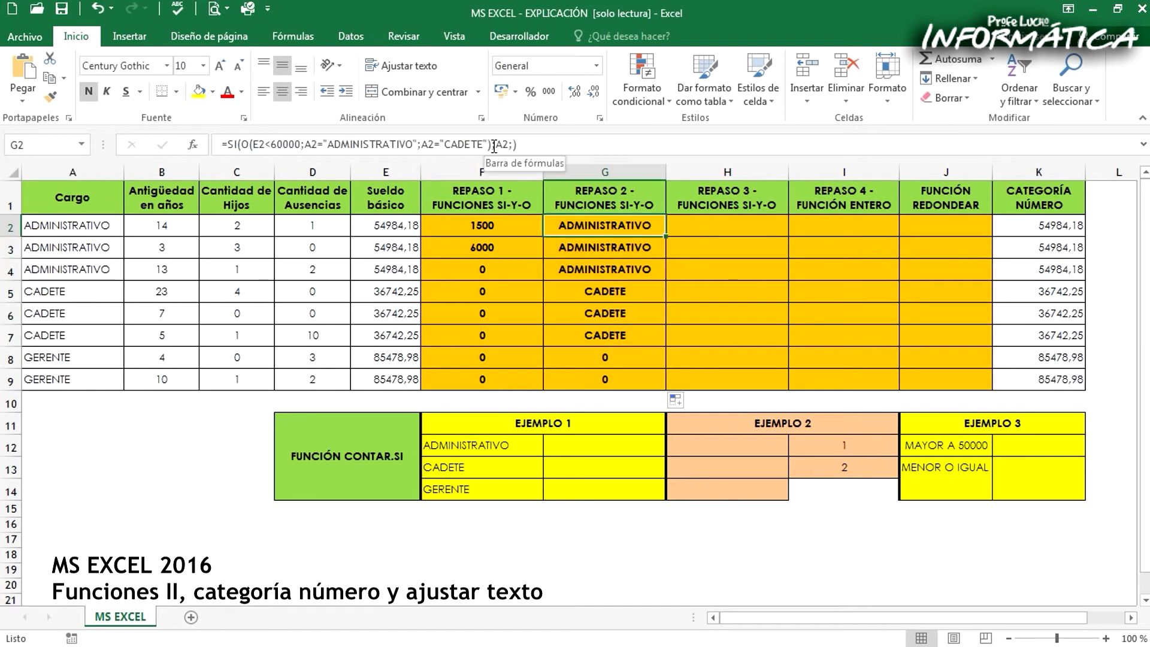
left_click(494, 147)
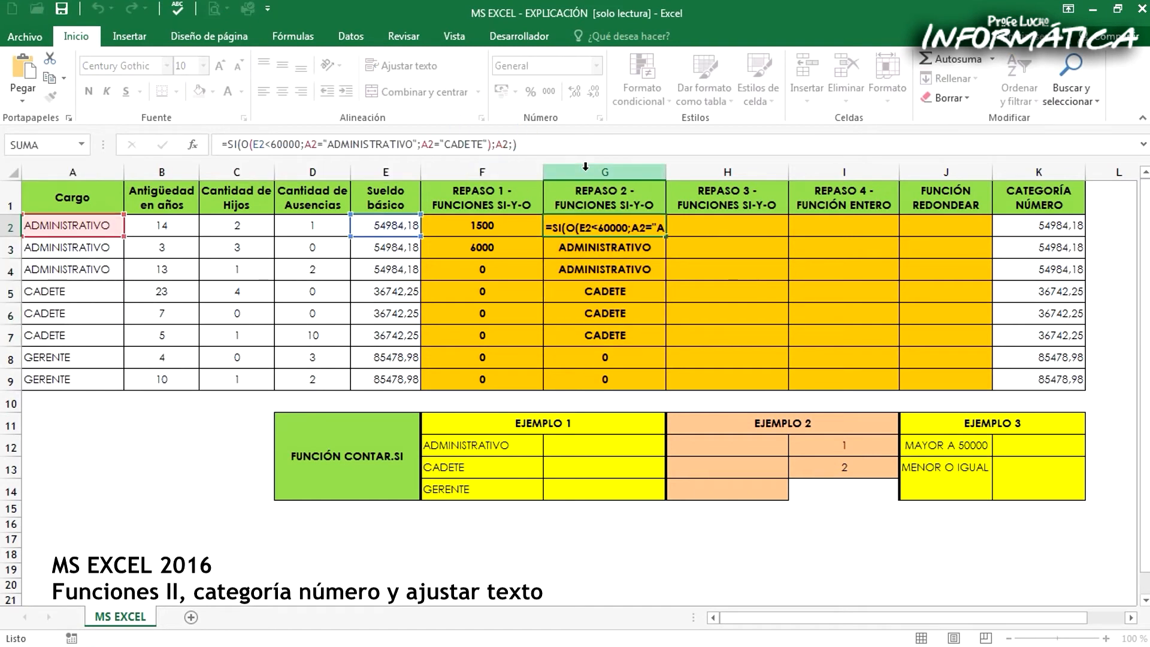
key("Escape")
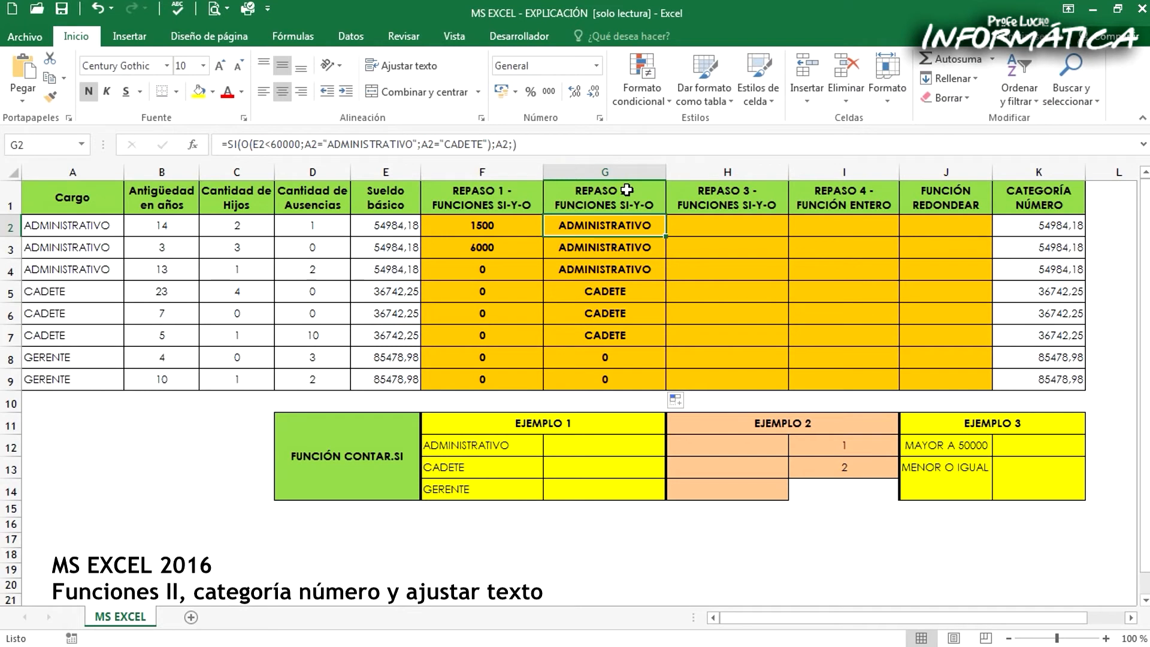
Enter =A2 in H2 and fill it down to H9
left_click(720, 223)
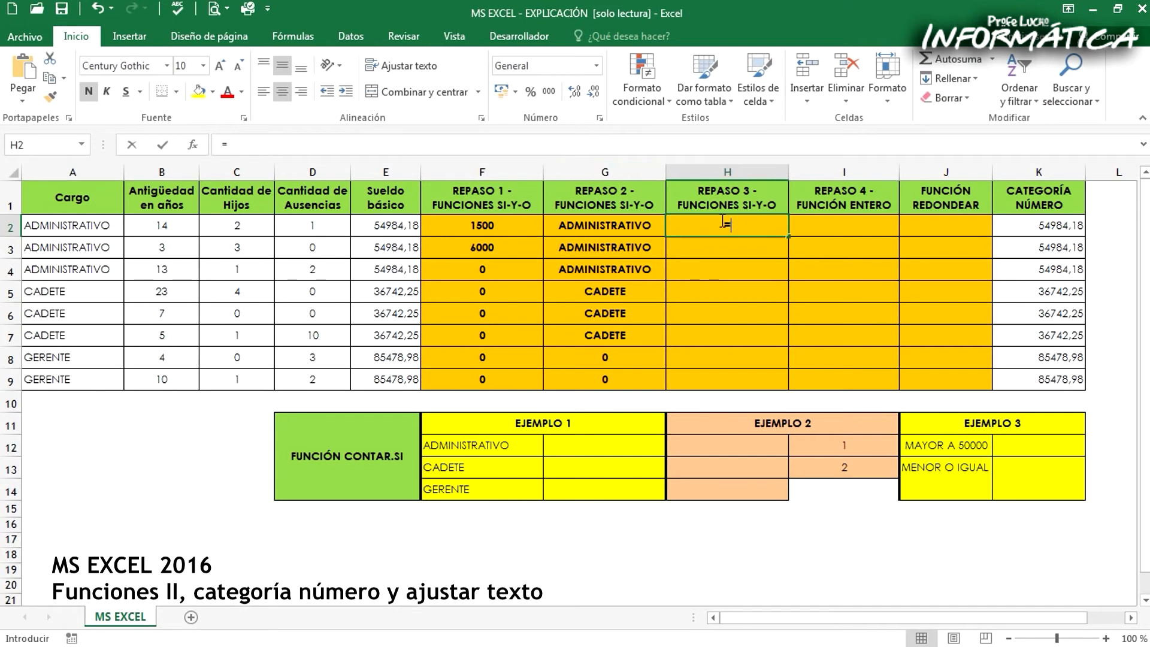
type("=")
left_click(78, 226)
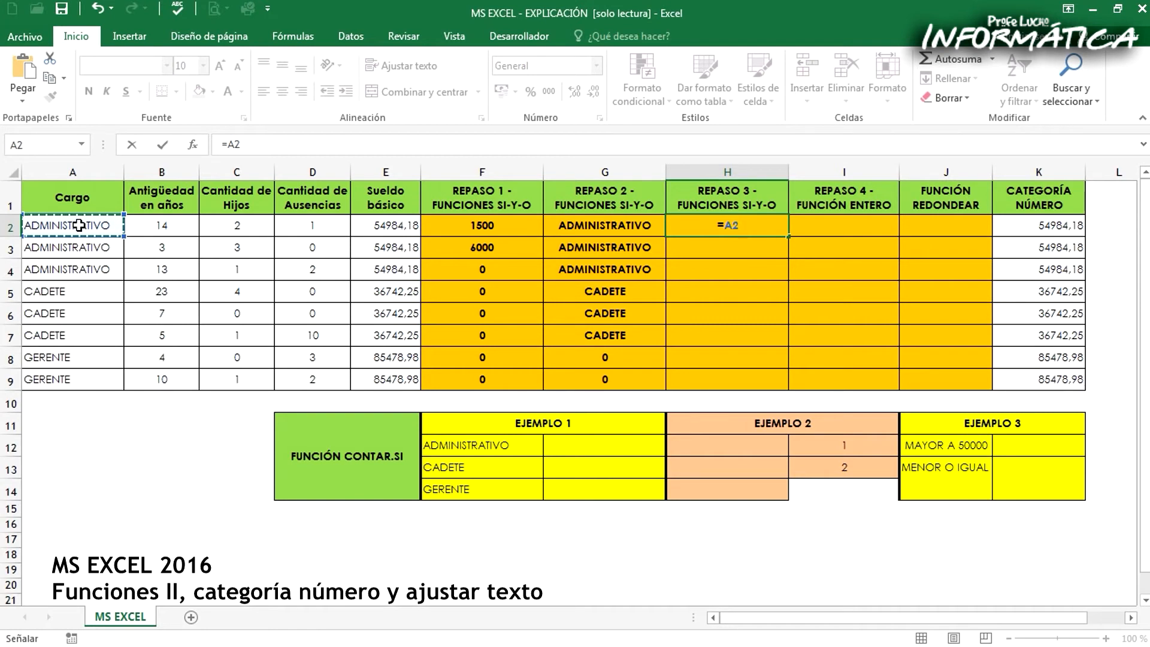
key("Return")
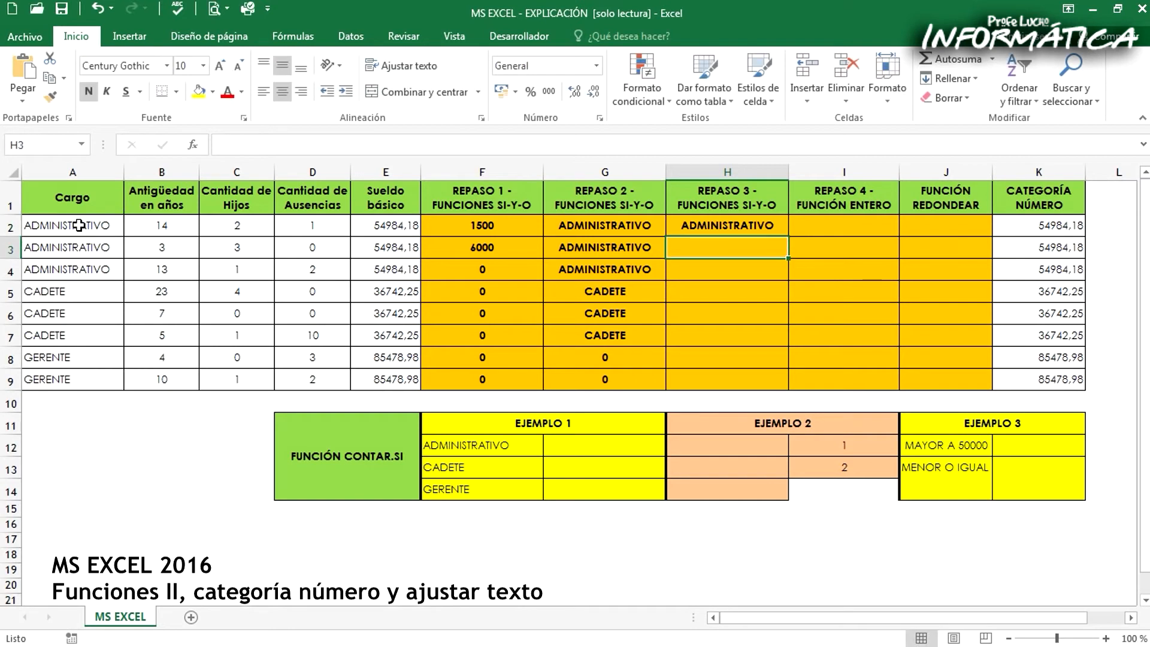
left_click(718, 222)
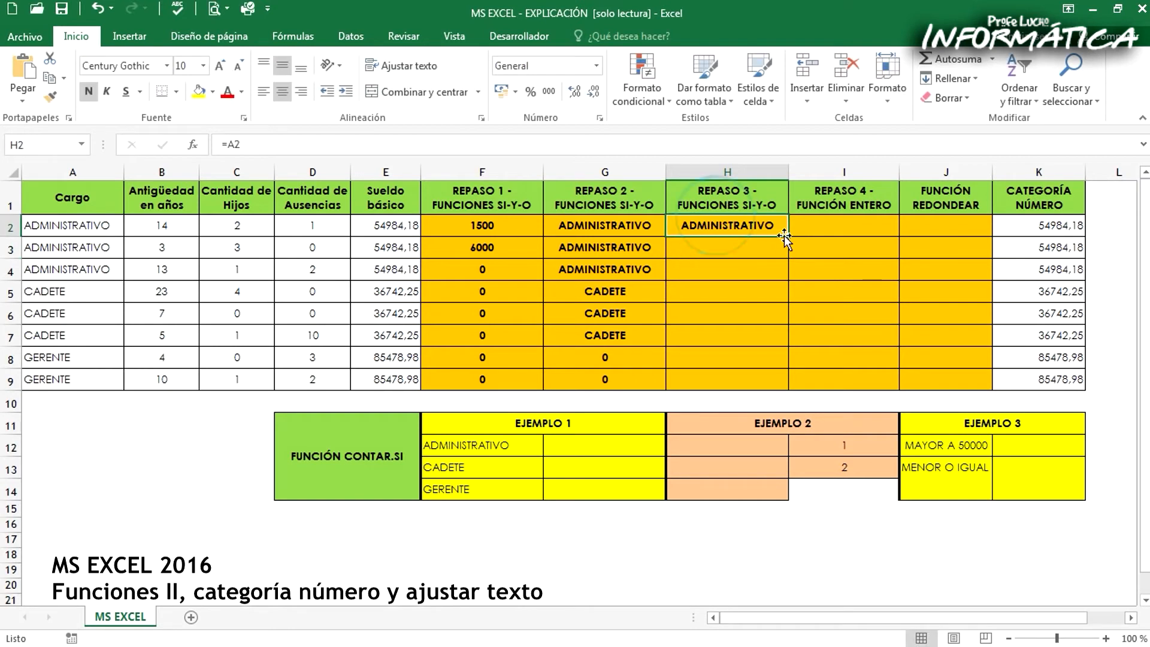
left_click_drag(779, 228, 797, 386)
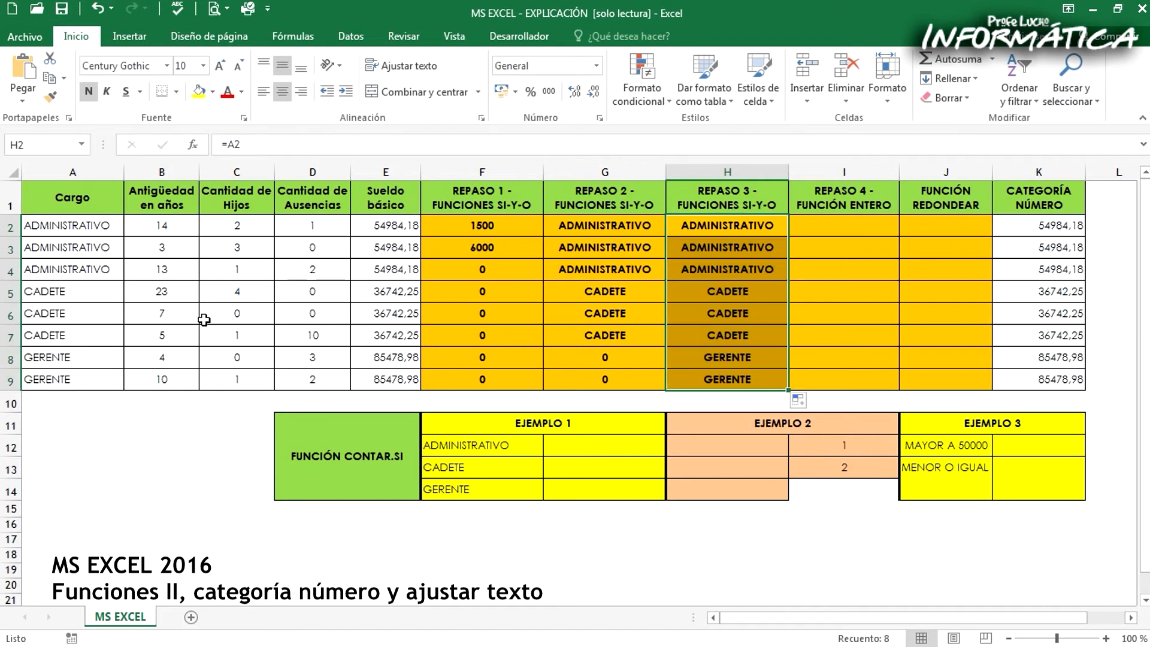
Check the H2 reference against the Cargo column and clear H2:H9
left_click(744, 228)
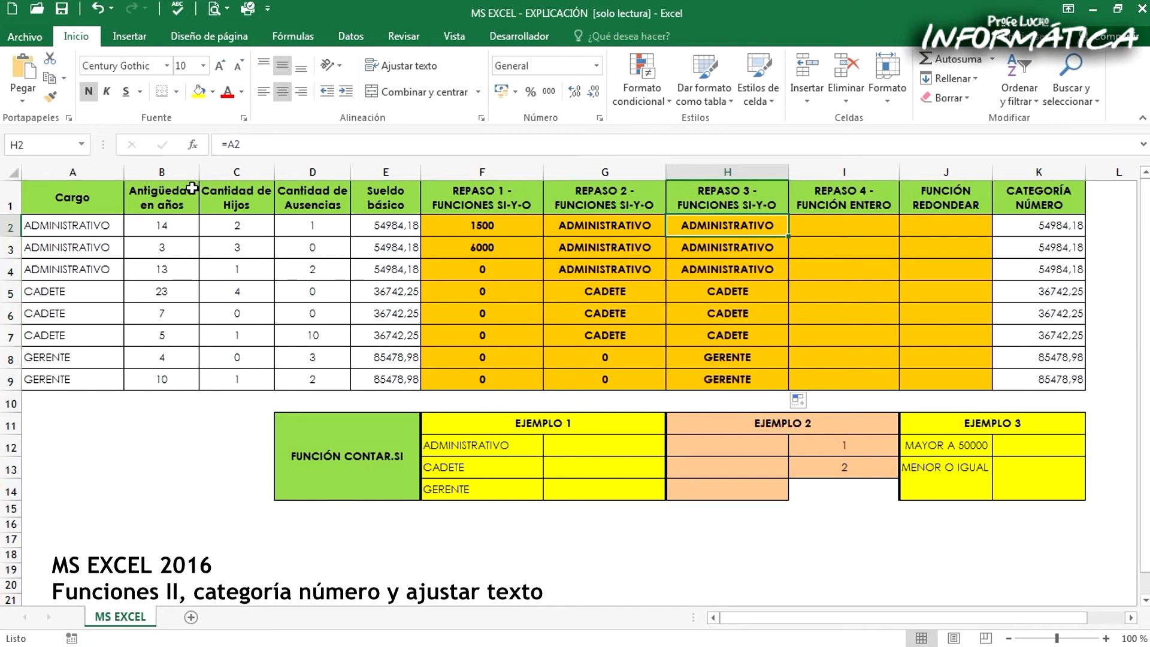
left_click(95, 226)
left_click_drag(737, 225, 742, 375)
key("Delete")
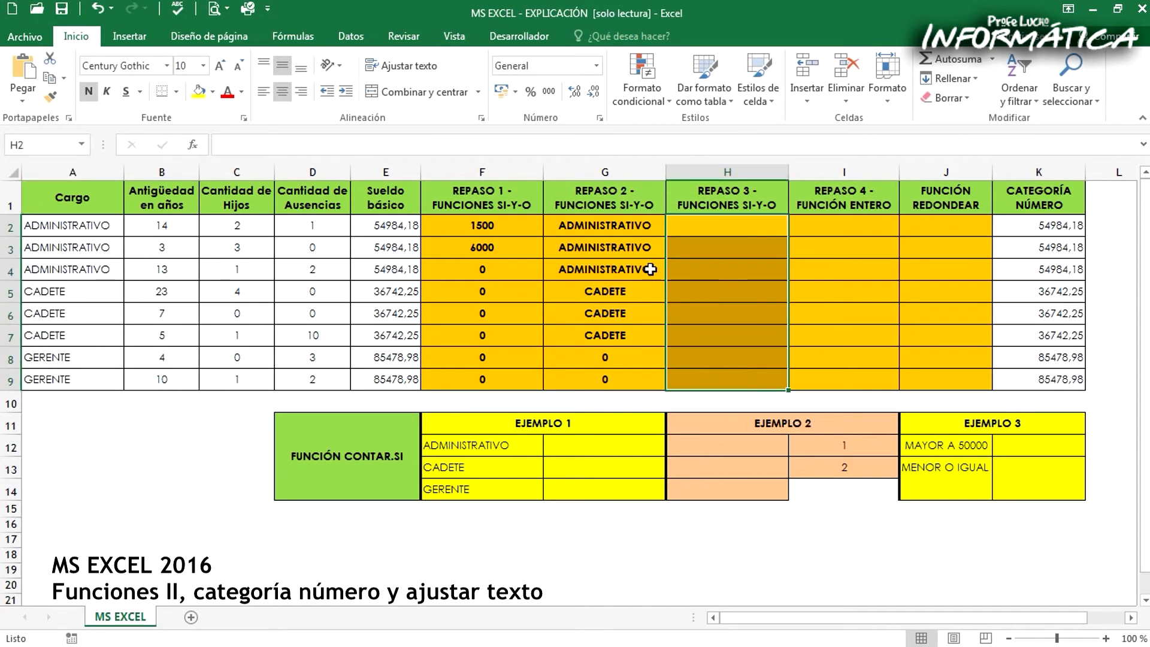
Check the REPASO 2 results for the GERENTE rows, set the false value in the G2 formula to "", and fill it down to G9
left_click(625, 226)
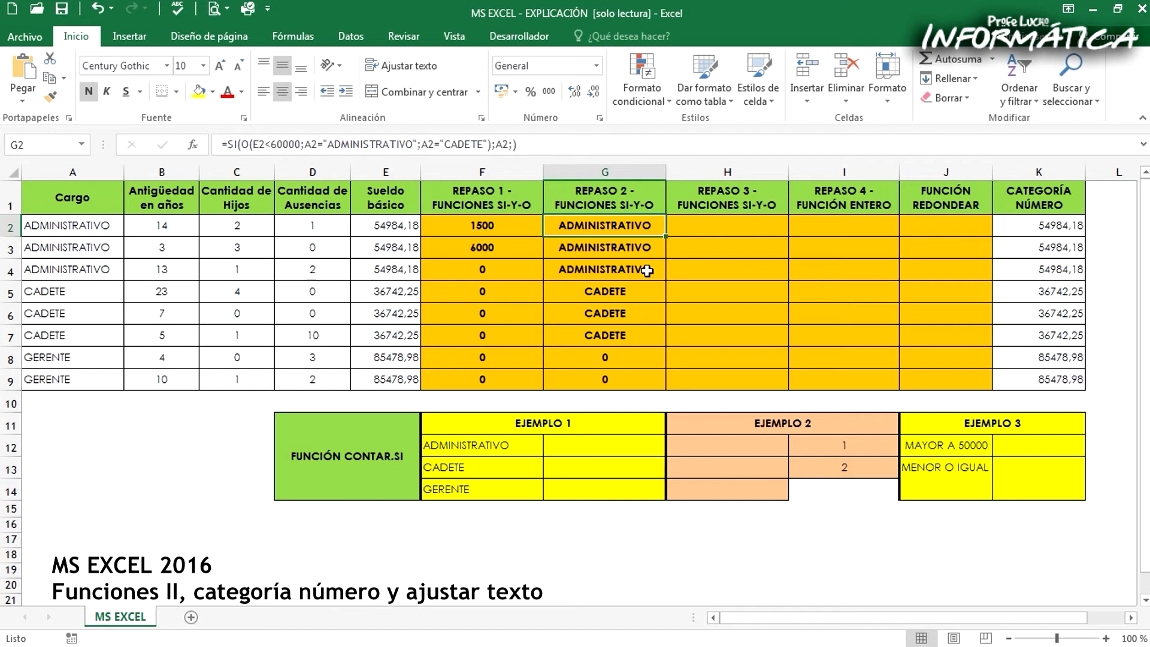
left_click_drag(584, 352, 577, 375)
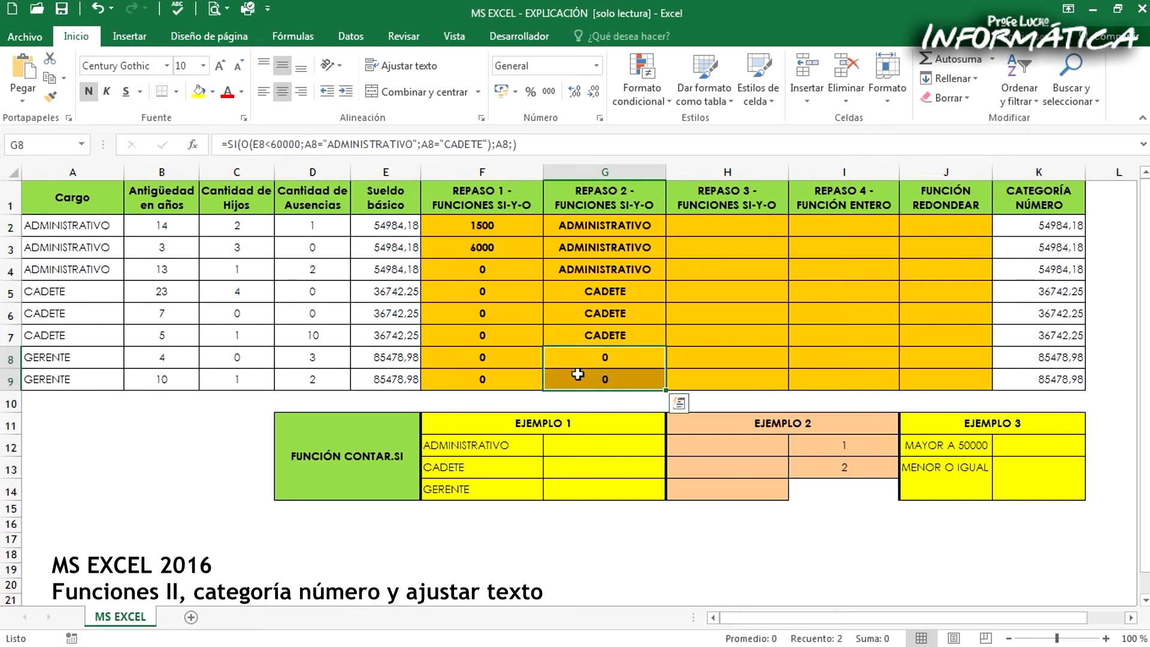
left_click(615, 225)
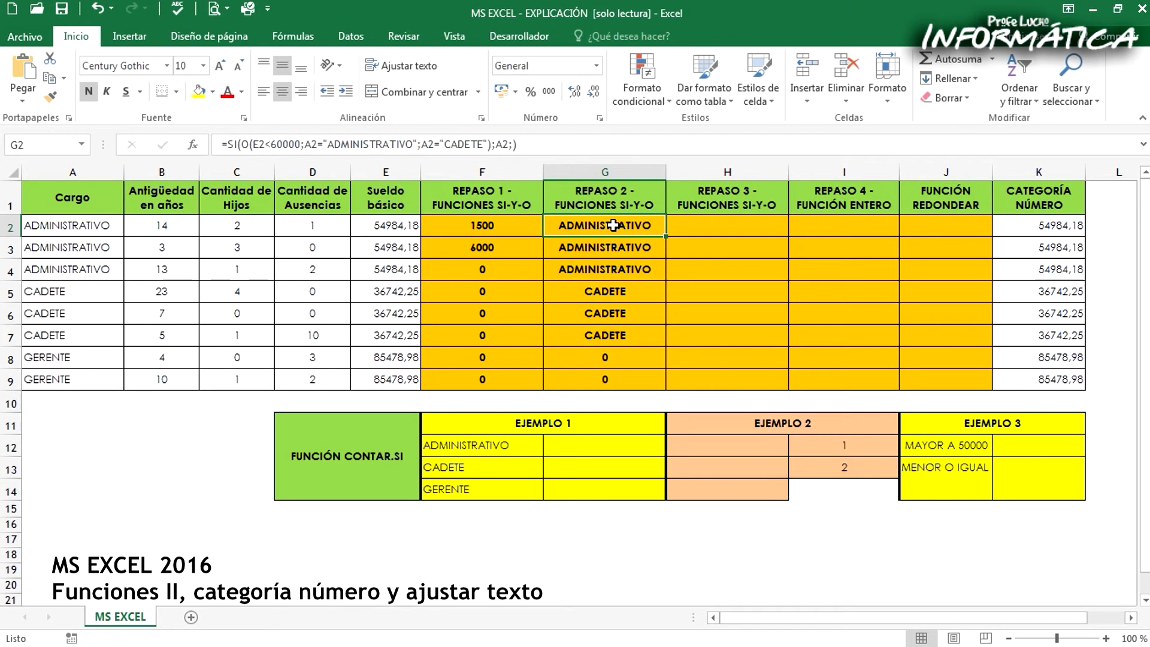
left_click(510, 145)
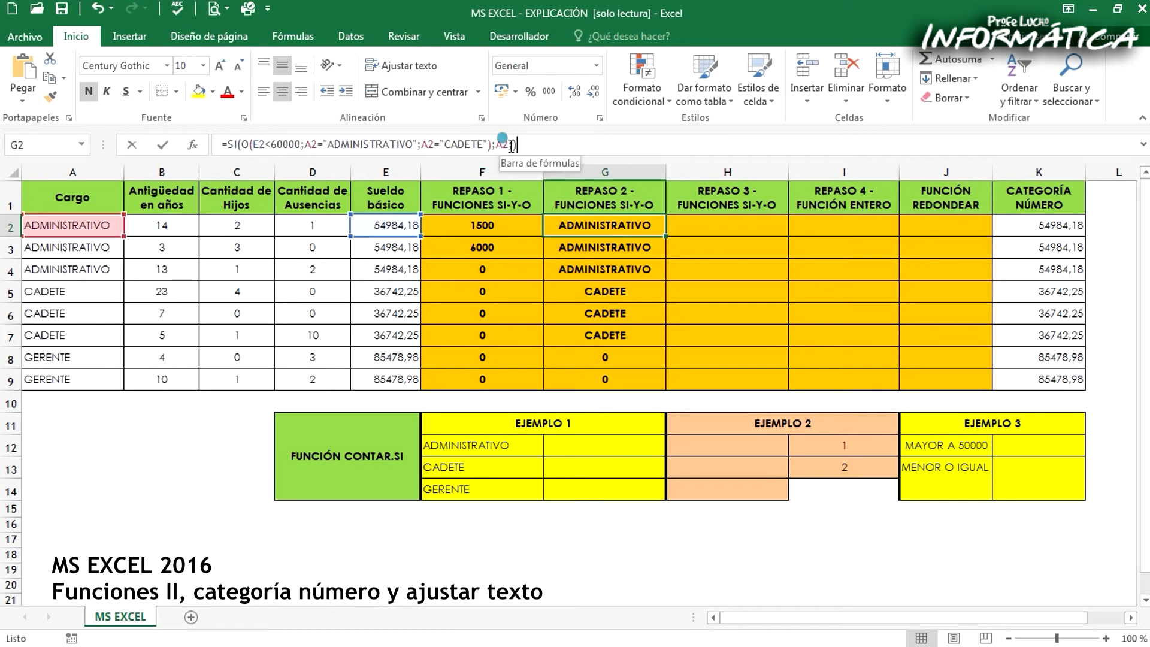
type(";")
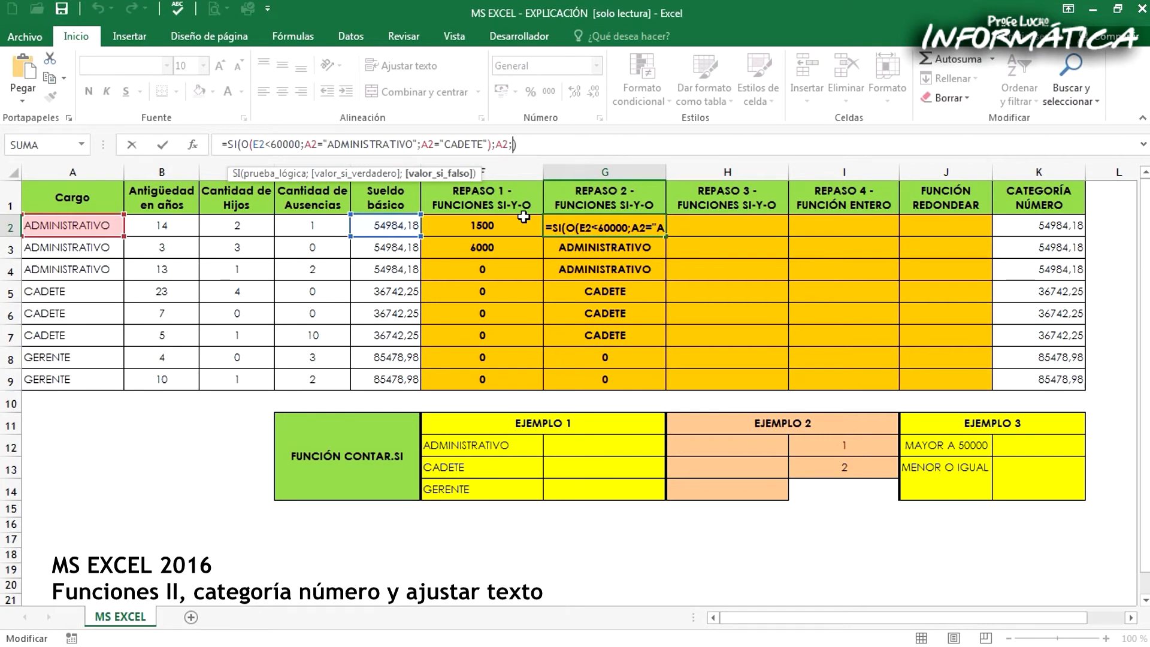
type("\"")
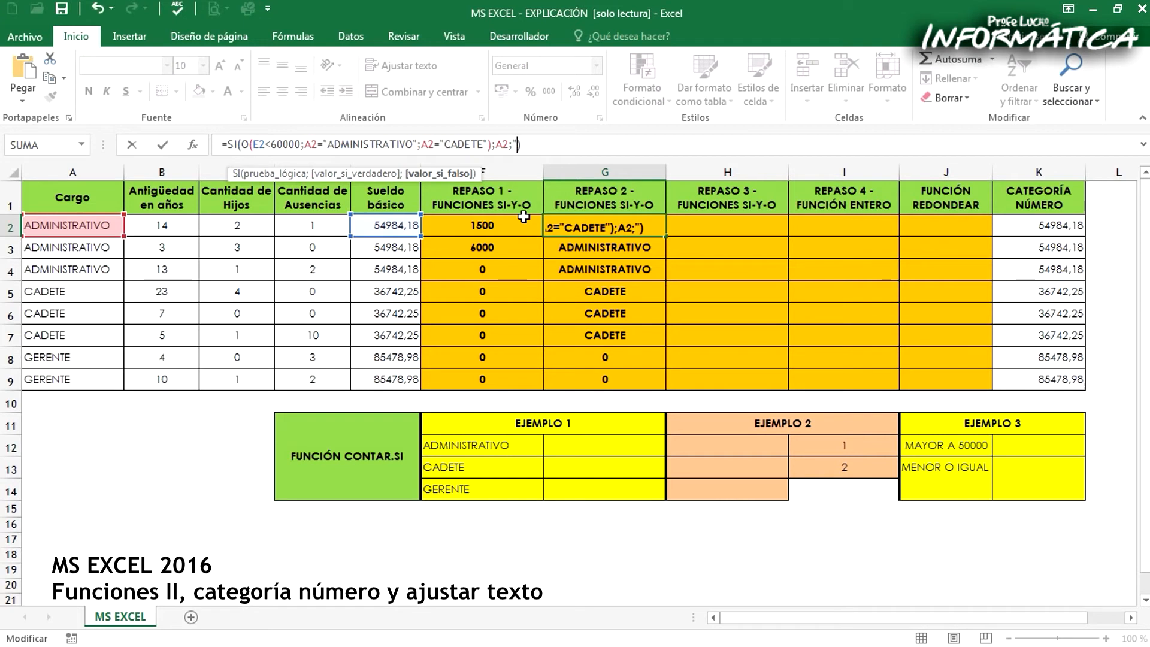
type("\"")
key("Return")
left_click(623, 227)
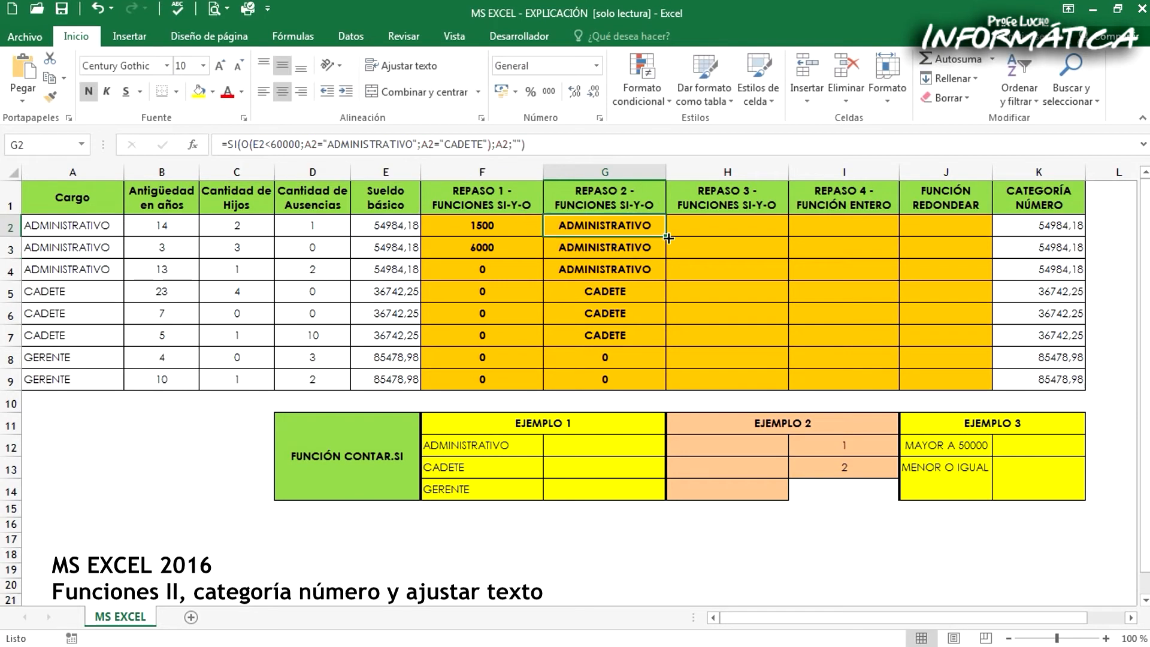
left_click_drag(665, 236, 663, 384)
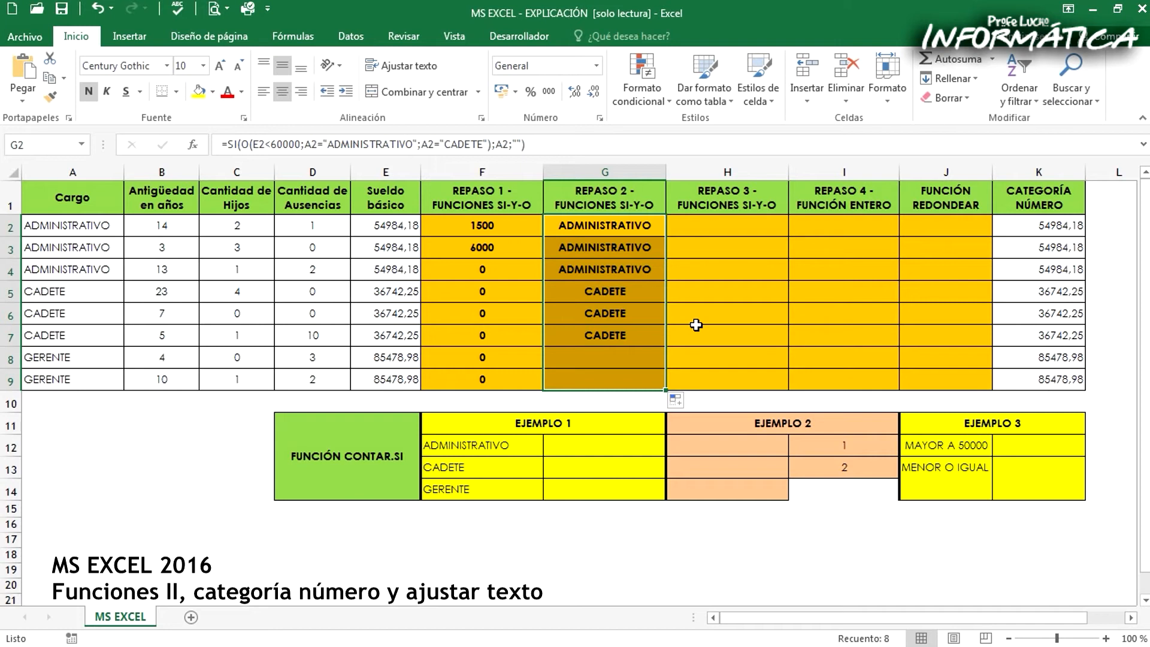
Start an SI formula in H2 with the condition A2="CADETE"
left_click(728, 232)
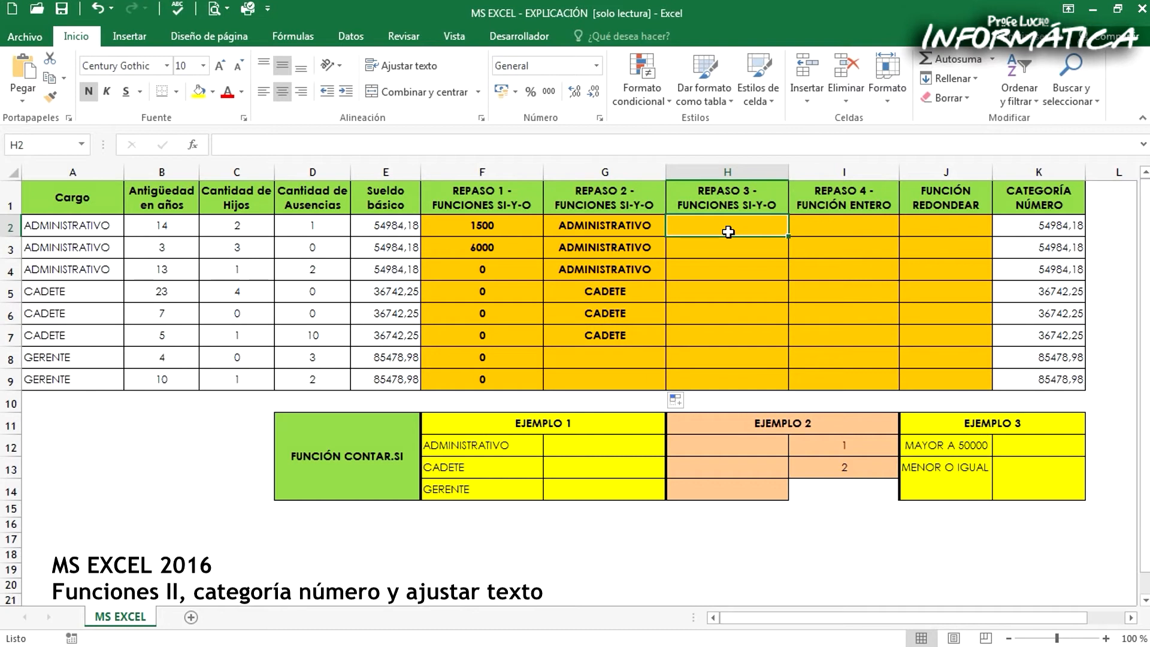
type("=SI(")
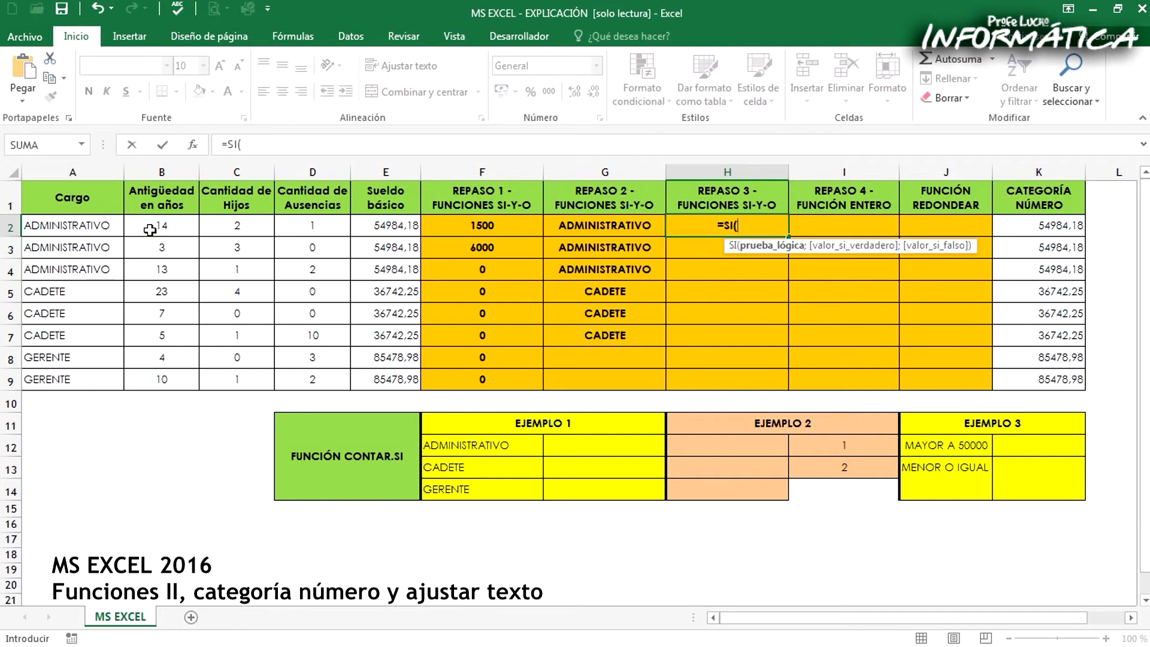
left_click(112, 226)
type("=")
type("\"CADE")
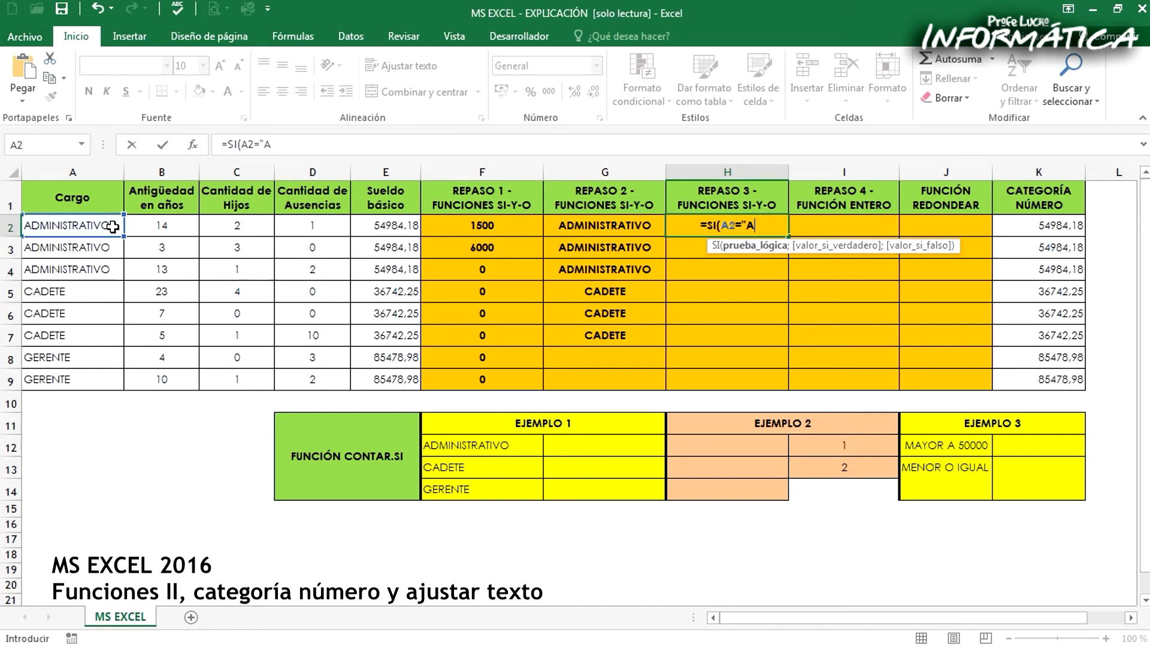
type("TE\"")
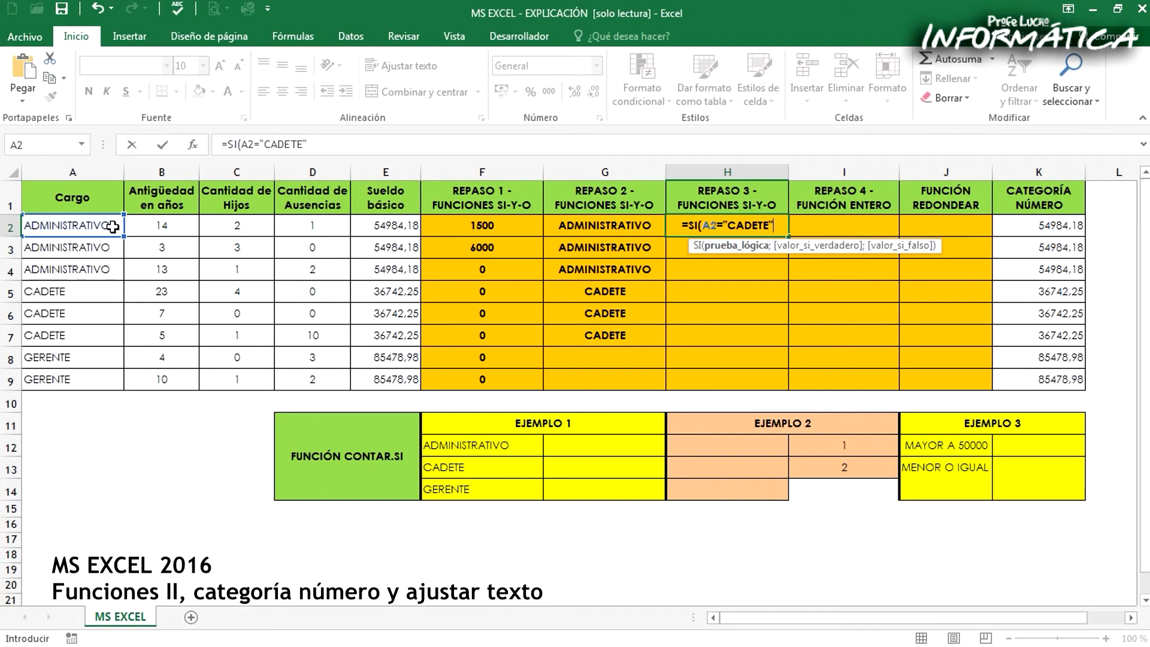
type(";")
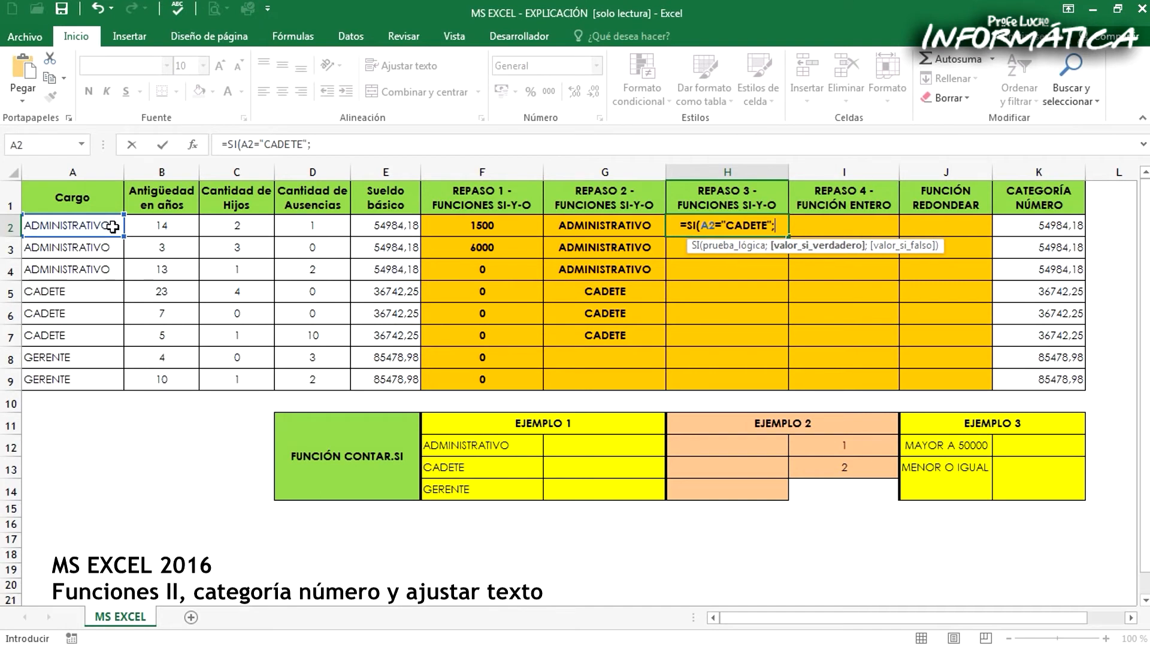
type("SI(")
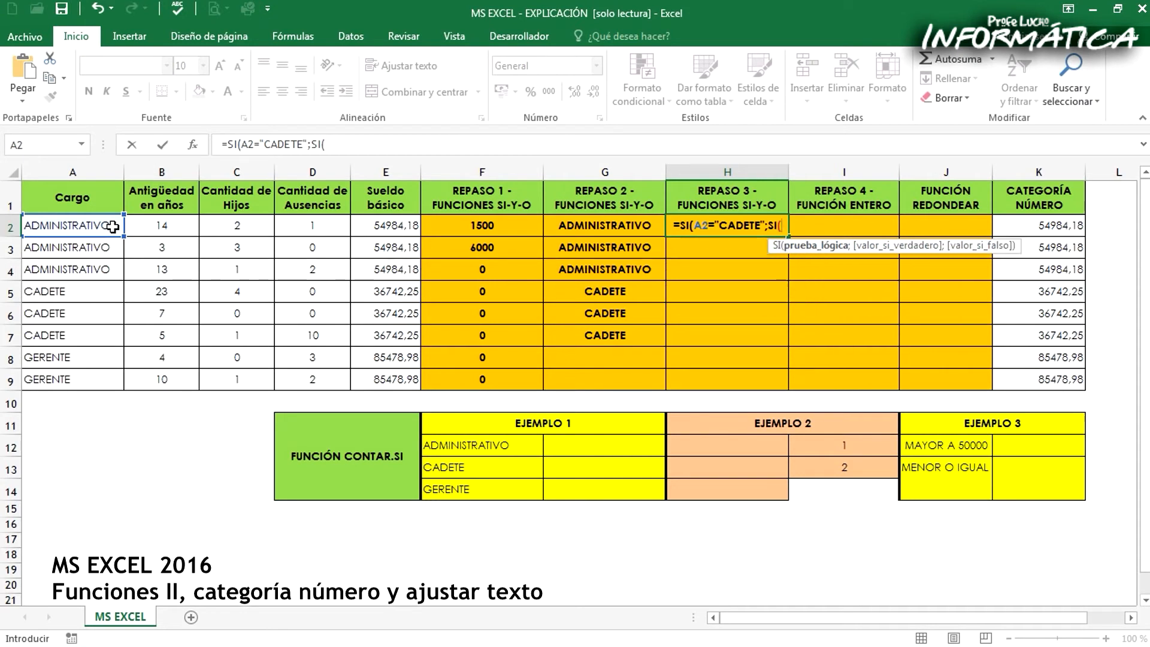
Nest a second SI as the true value in the H2 formula, with the condition Y(B2<10;D2=0)
left_click(176, 219)
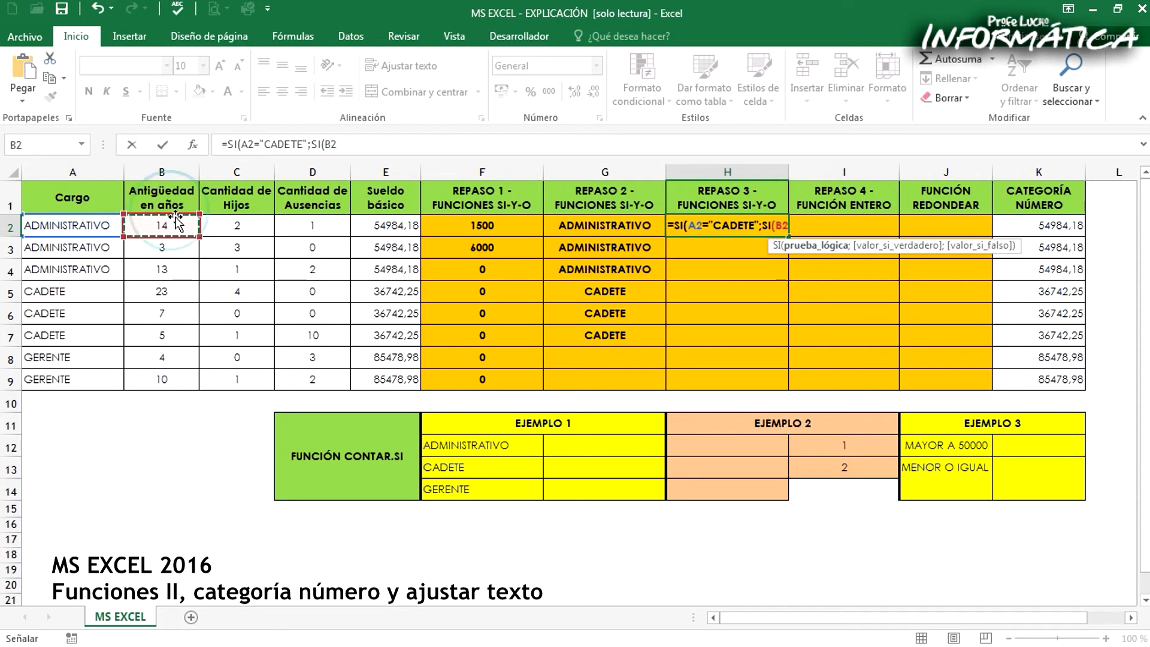
type("<10")
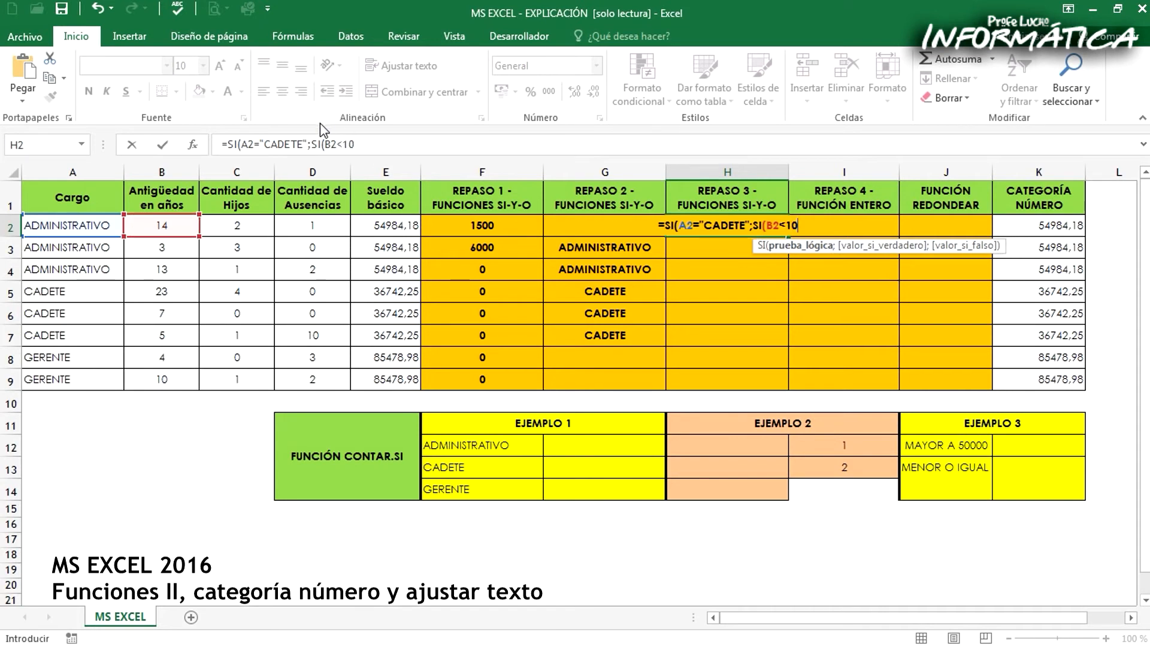
left_click(324, 144)
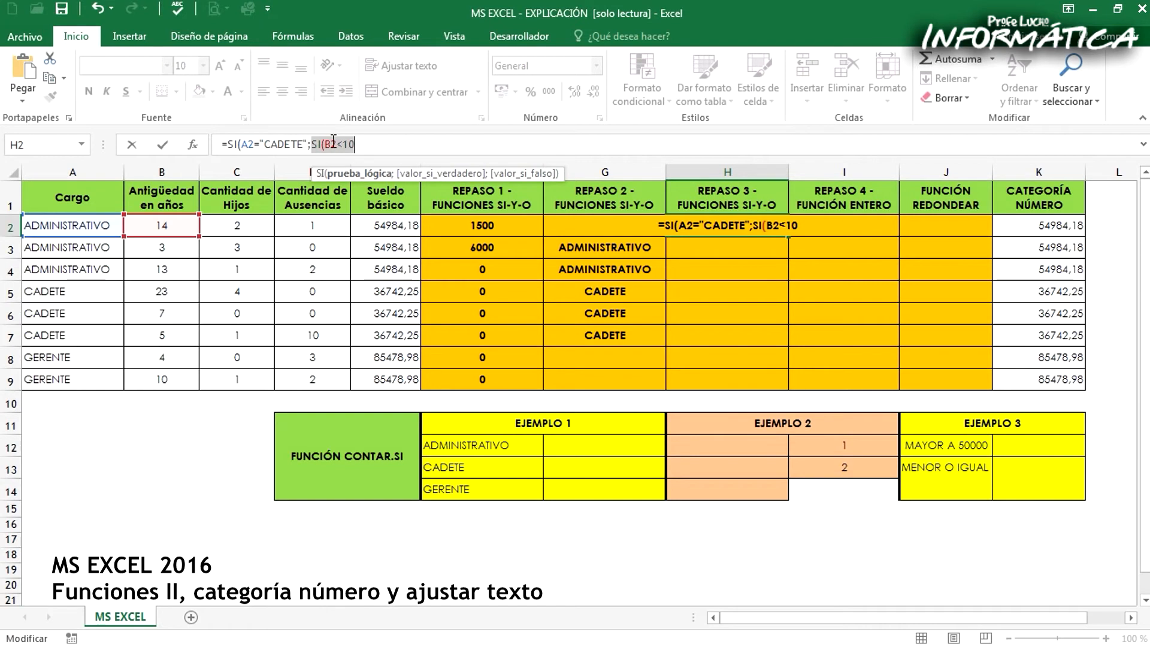
type("Y(")
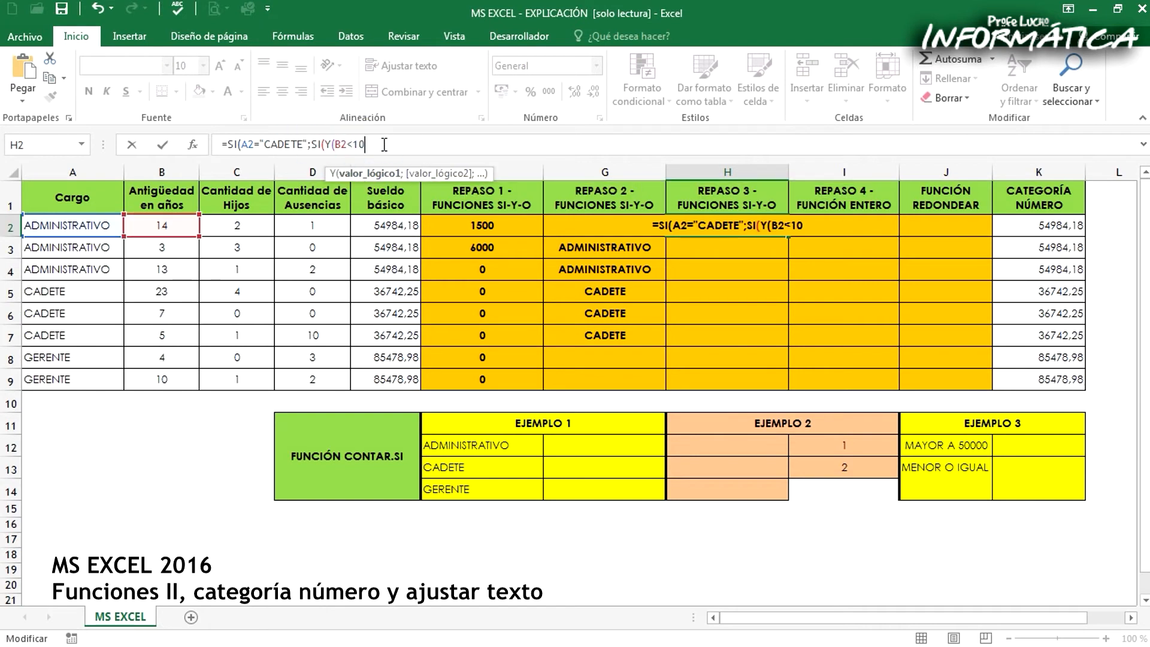
type(";")
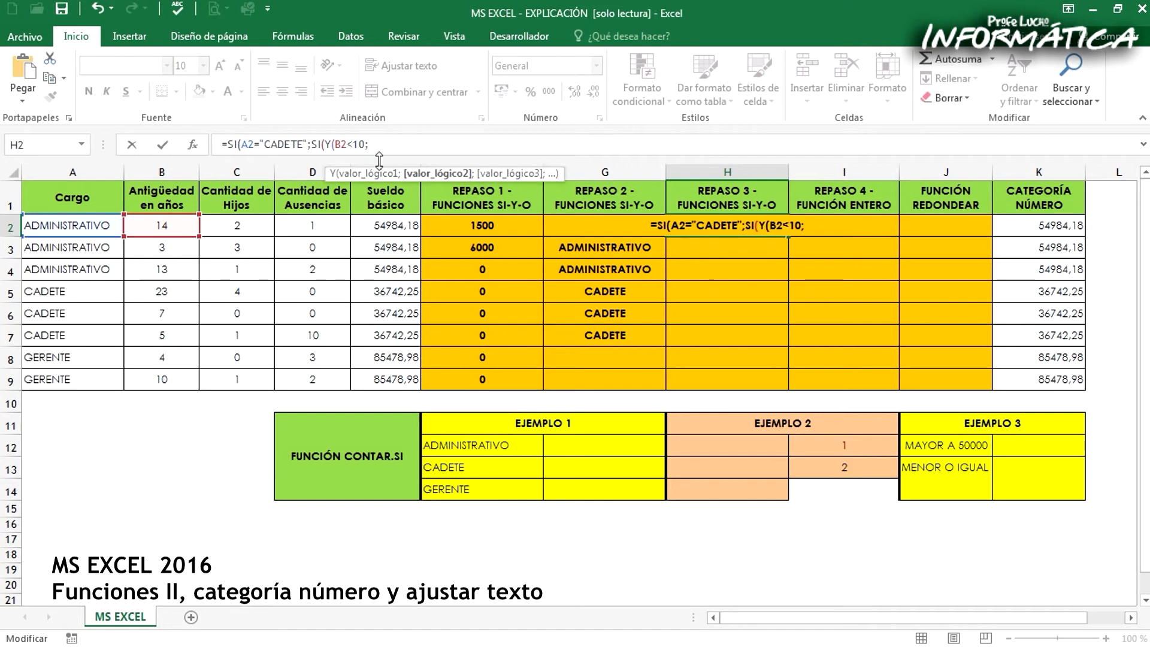
left_click(312, 223)
type("=")
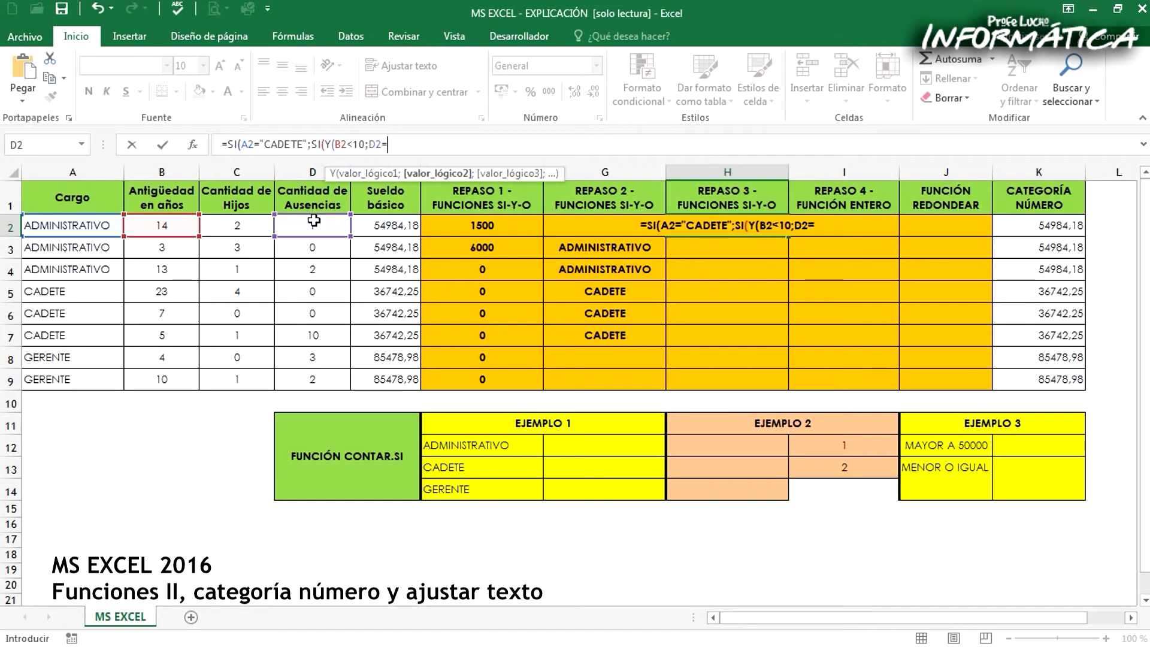
type("0")
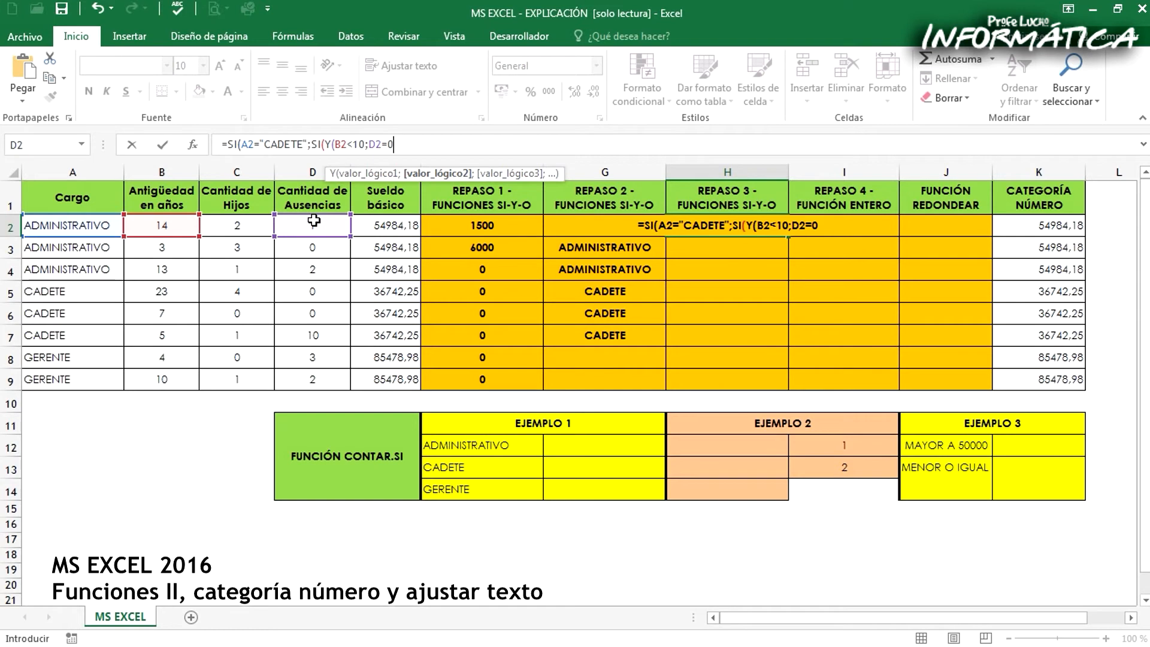
type(")")
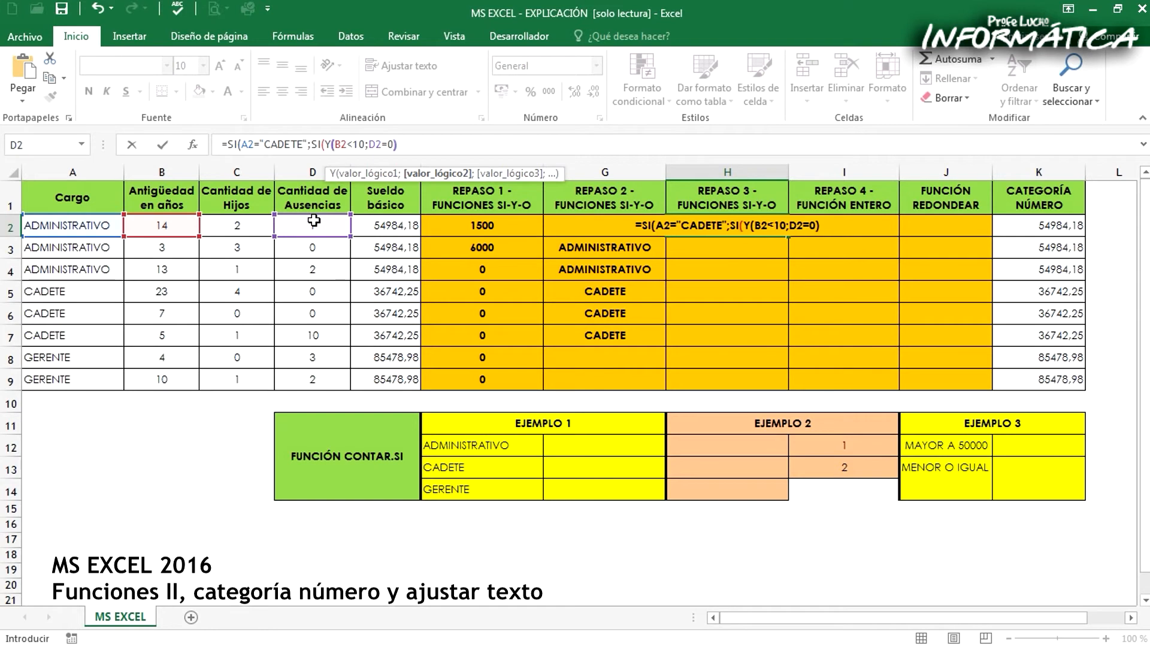
type(";")
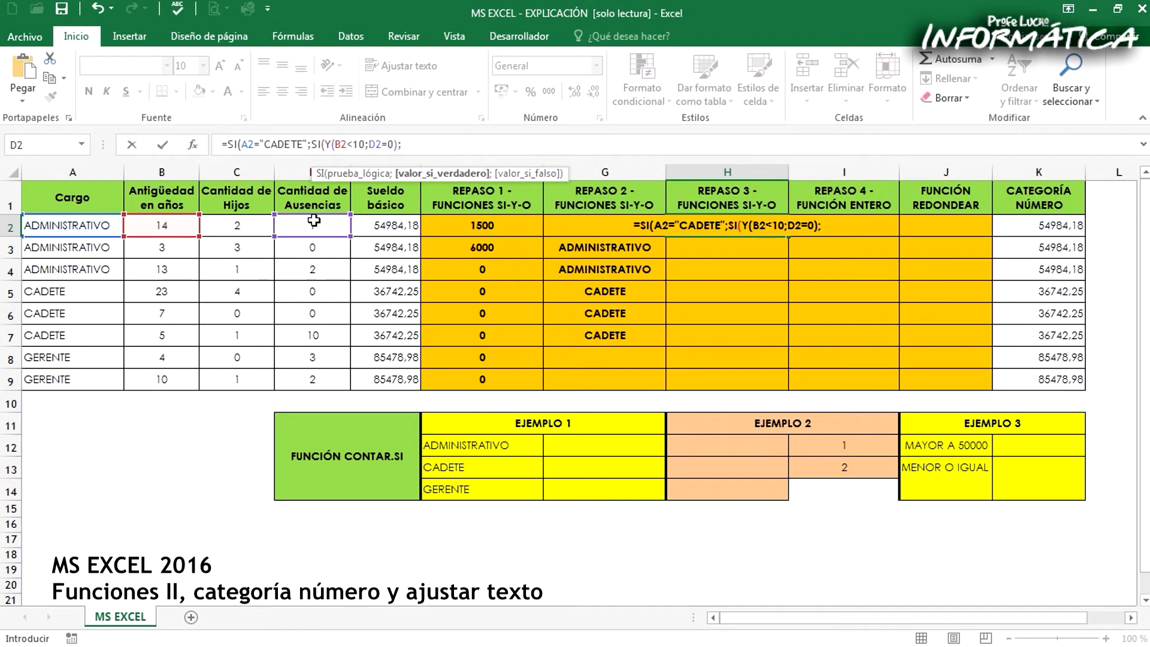
type("4000")
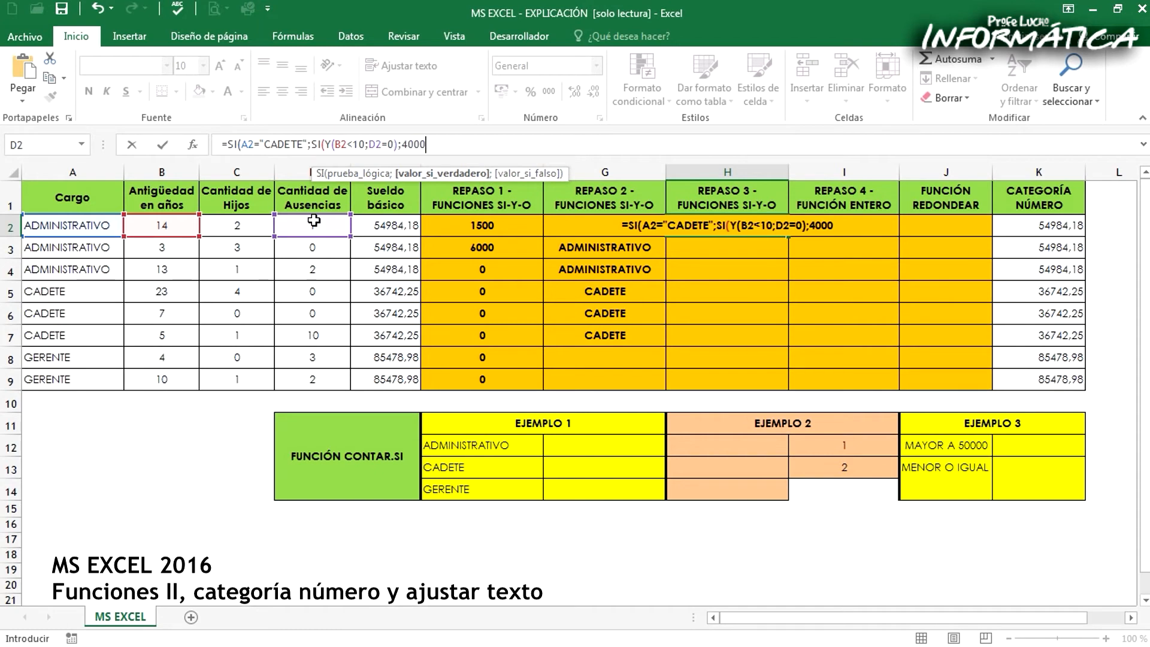
type(";1;")
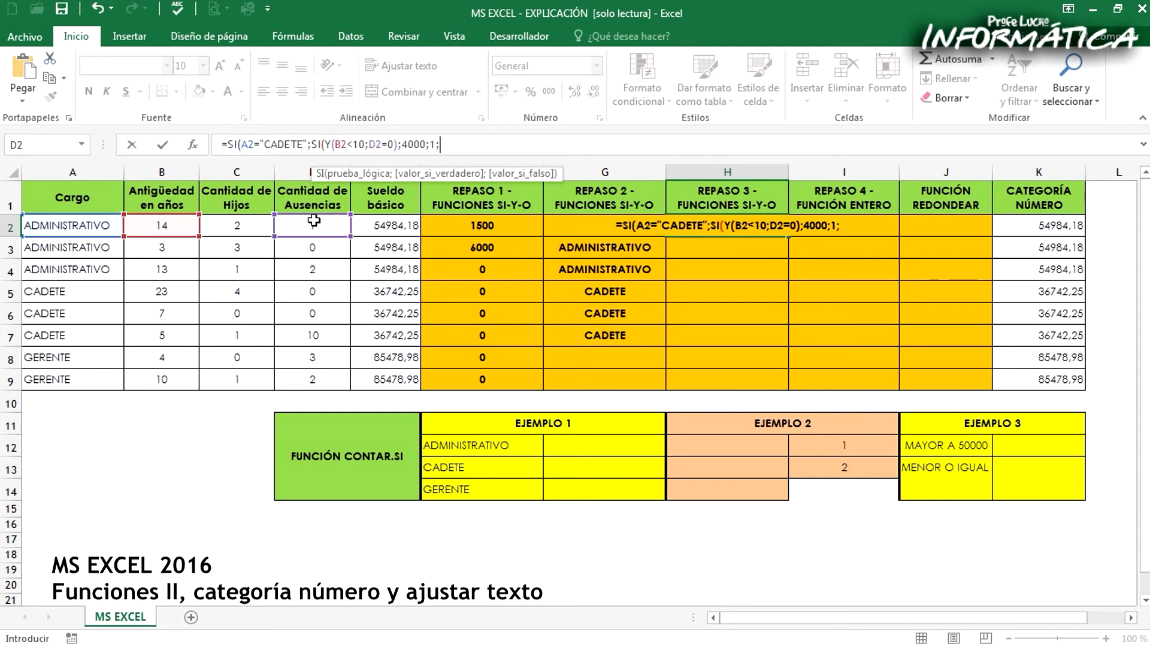
type("2")
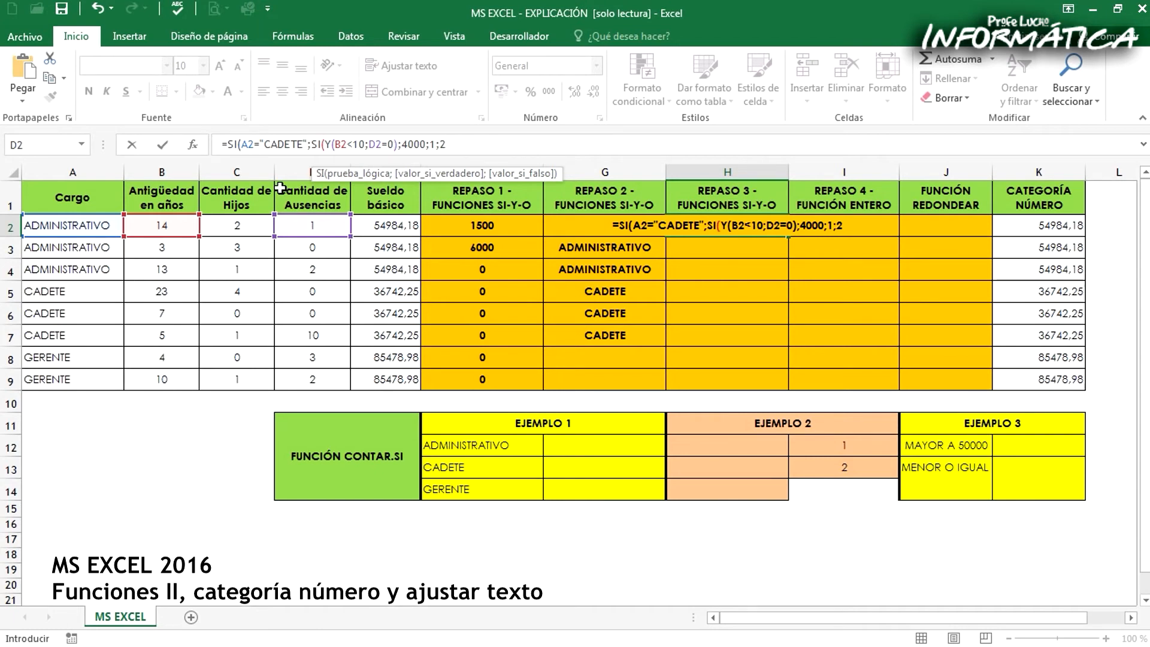
Close the nested SI after the value 1 and the outer SI after 2 in H2, and fill the formula down to H9
left_click_drag(311, 143, 434, 147)
left_click(437, 146)
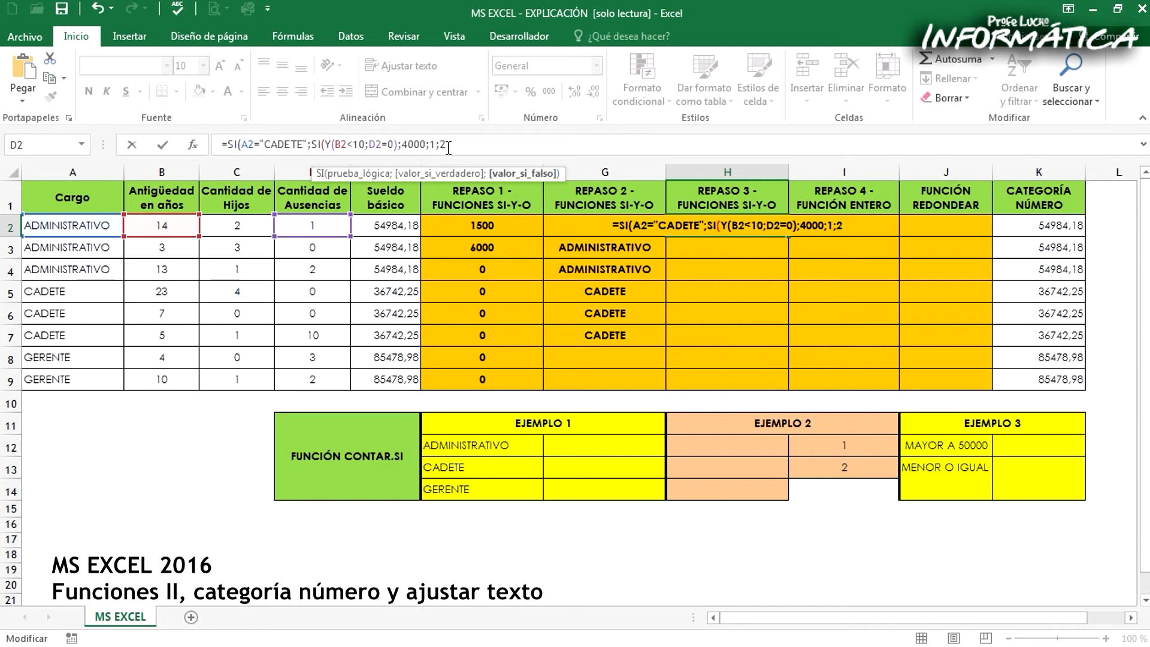
type(")")
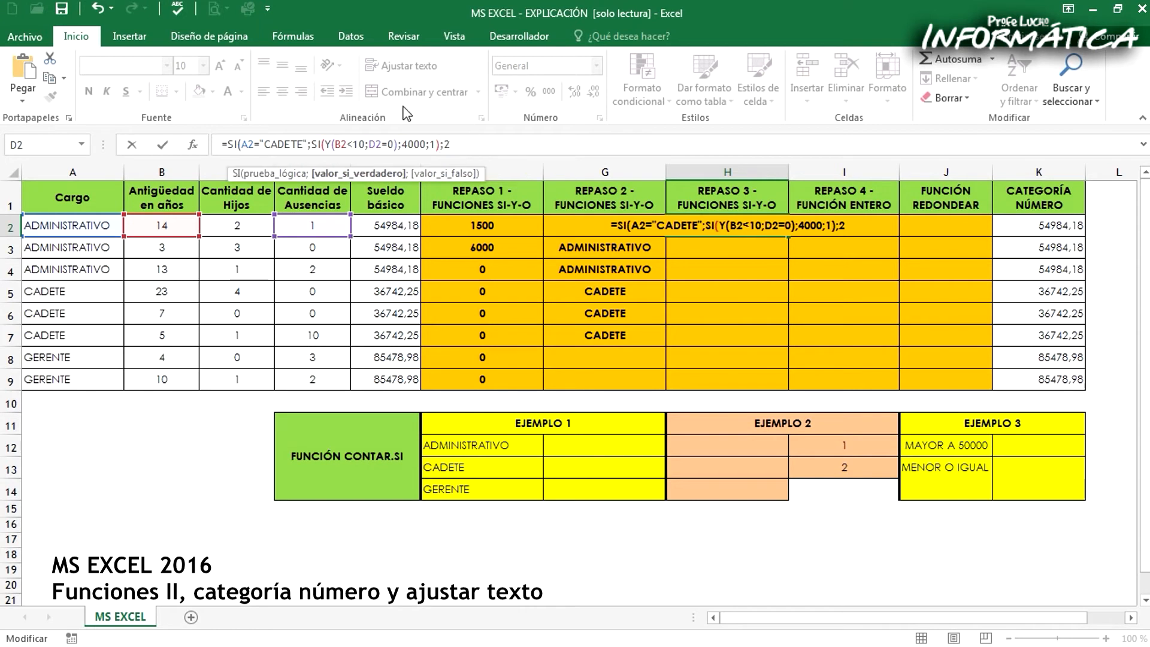
left_click(316, 145)
left_click_drag(242, 146, 441, 148)
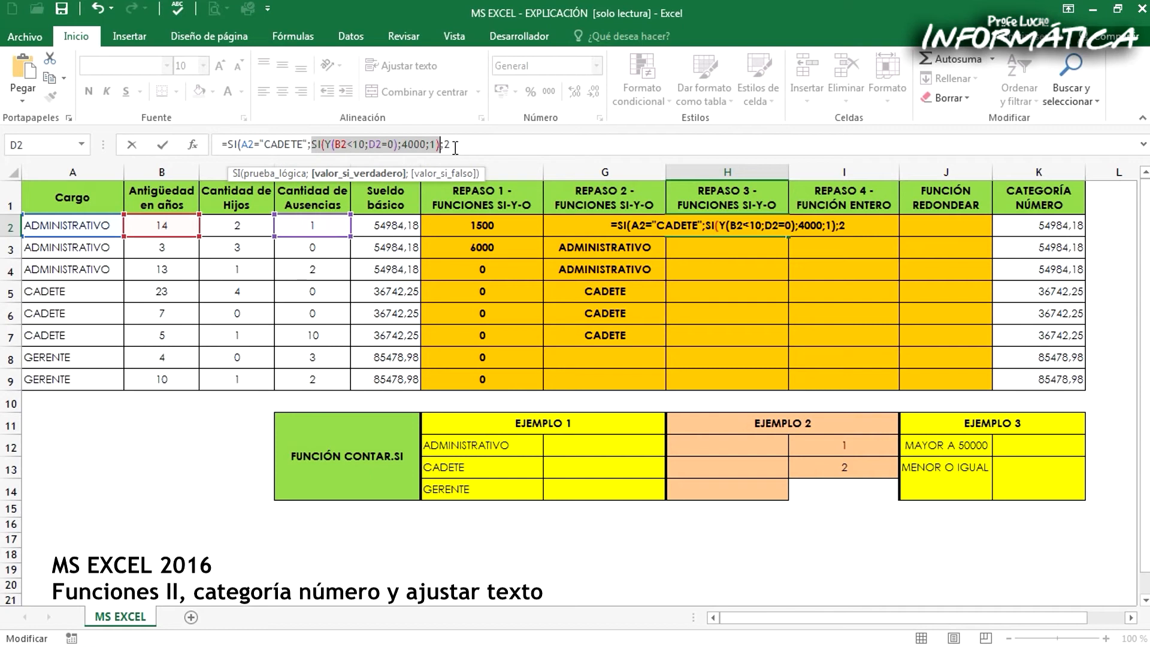
left_click(453, 146)
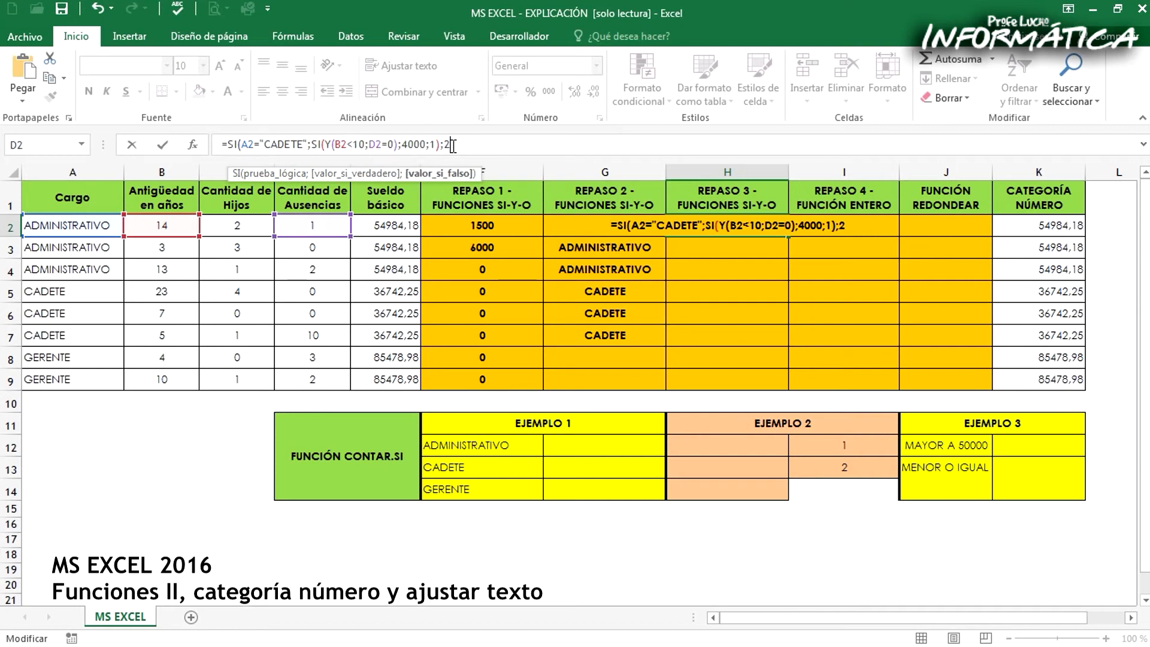
type(")")
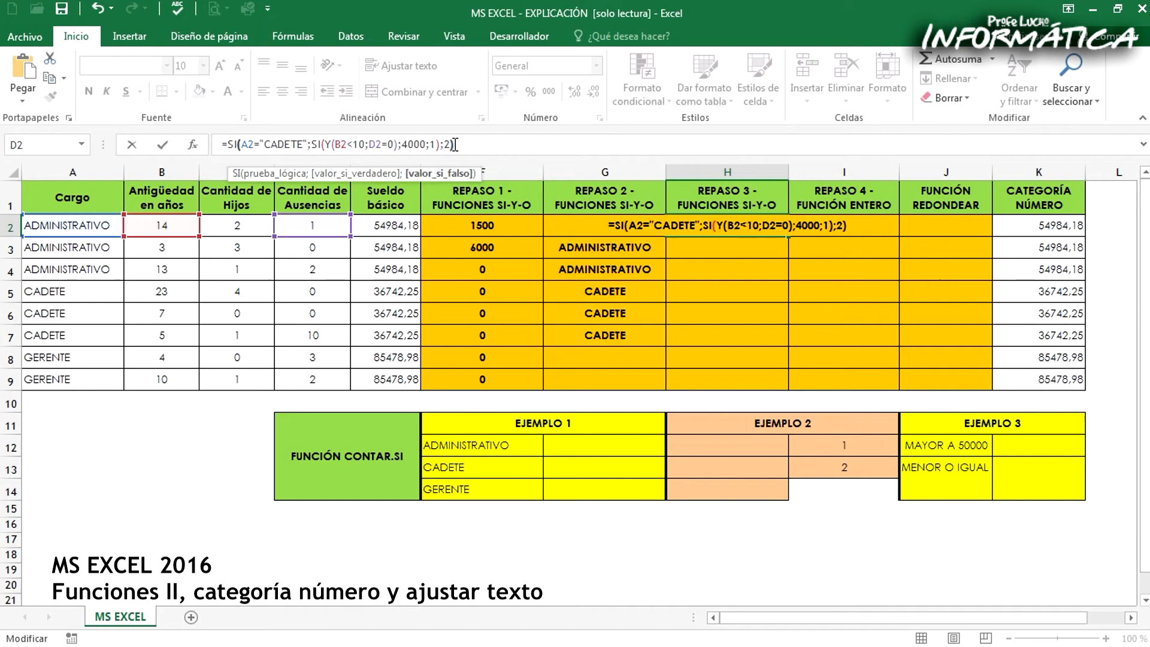
key("Return")
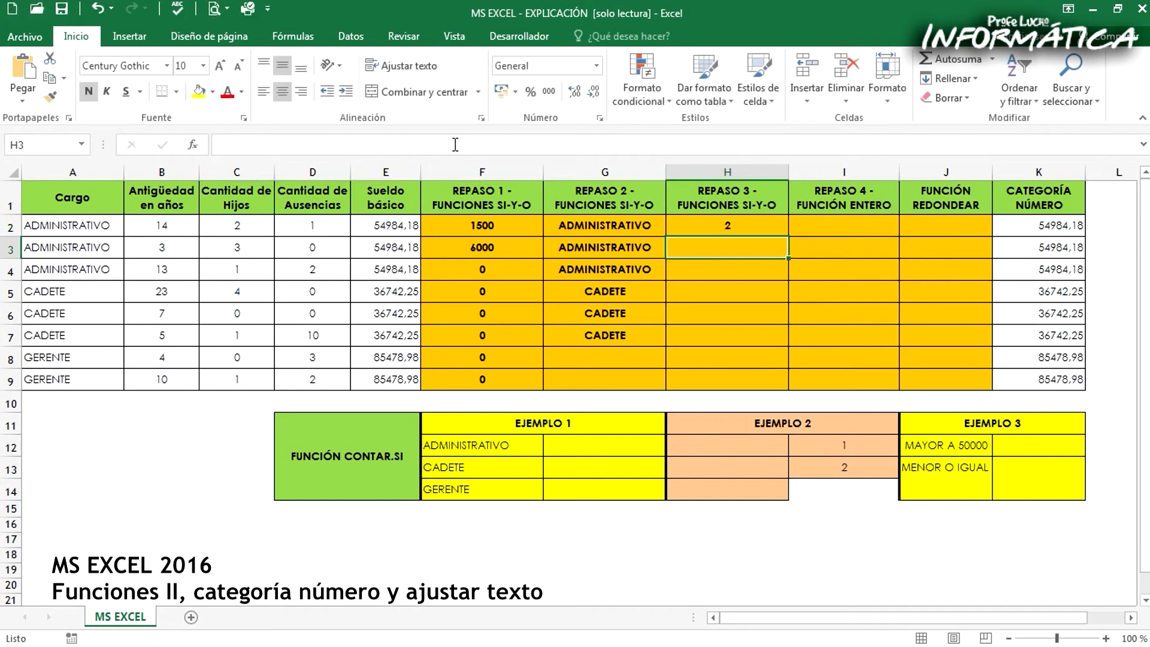
left_click(708, 226)
left_click_drag(788, 236, 796, 388)
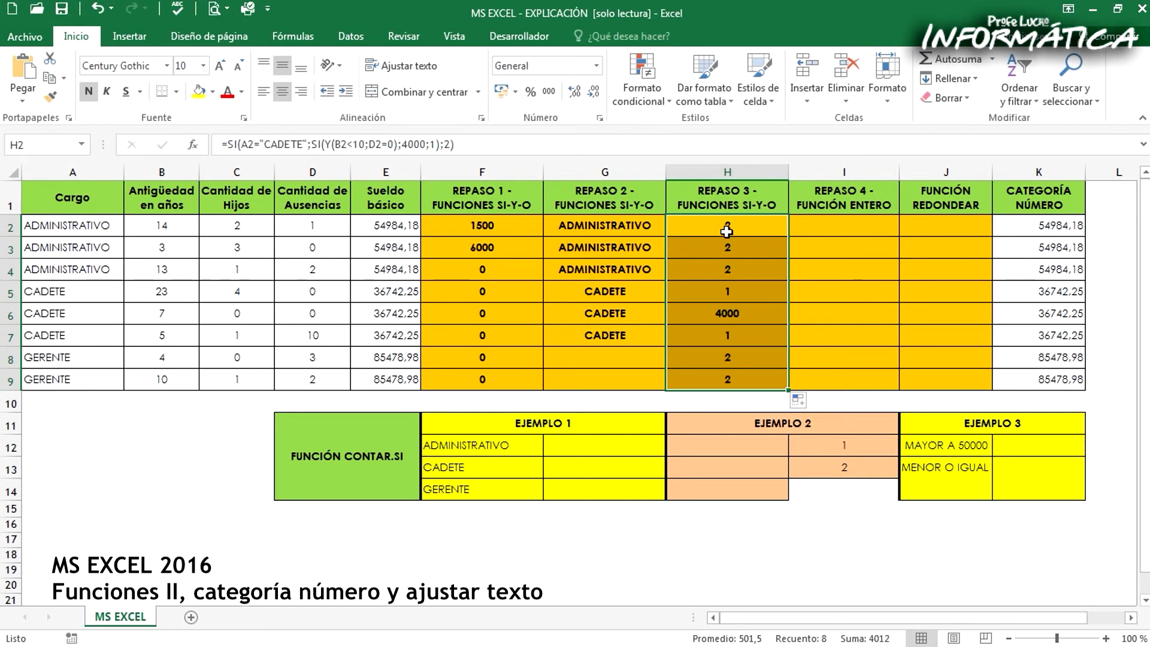
Remove the false value 1 from the nested SI in H2 and fill the formula down to H9
left_click(726, 229)
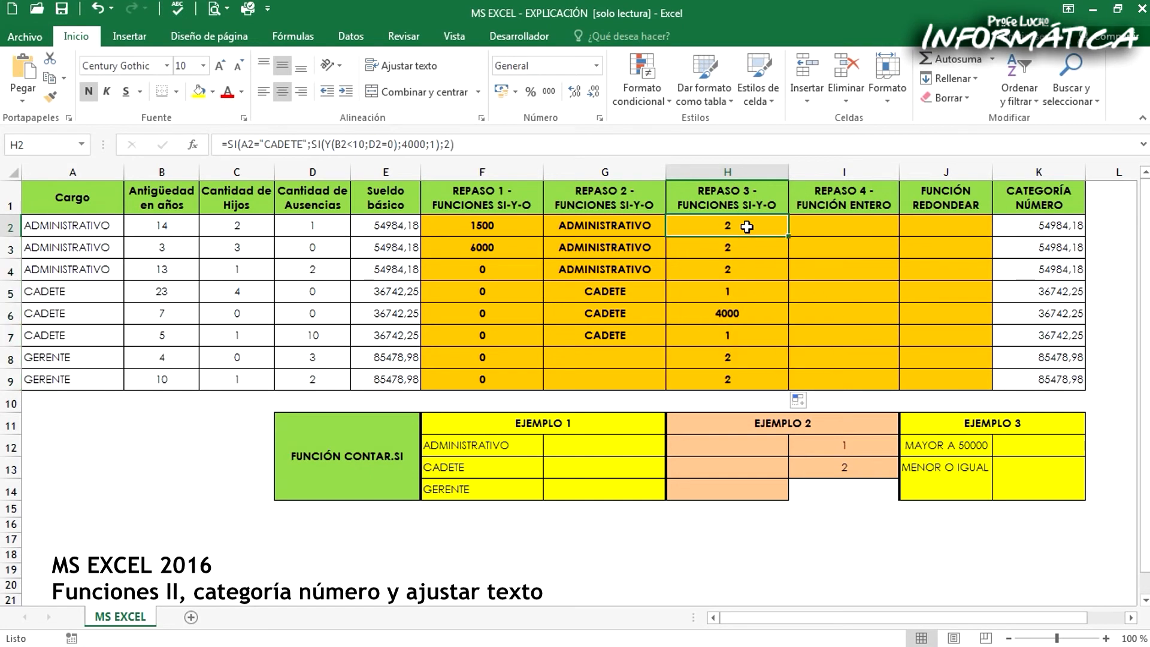
left_click(429, 145)
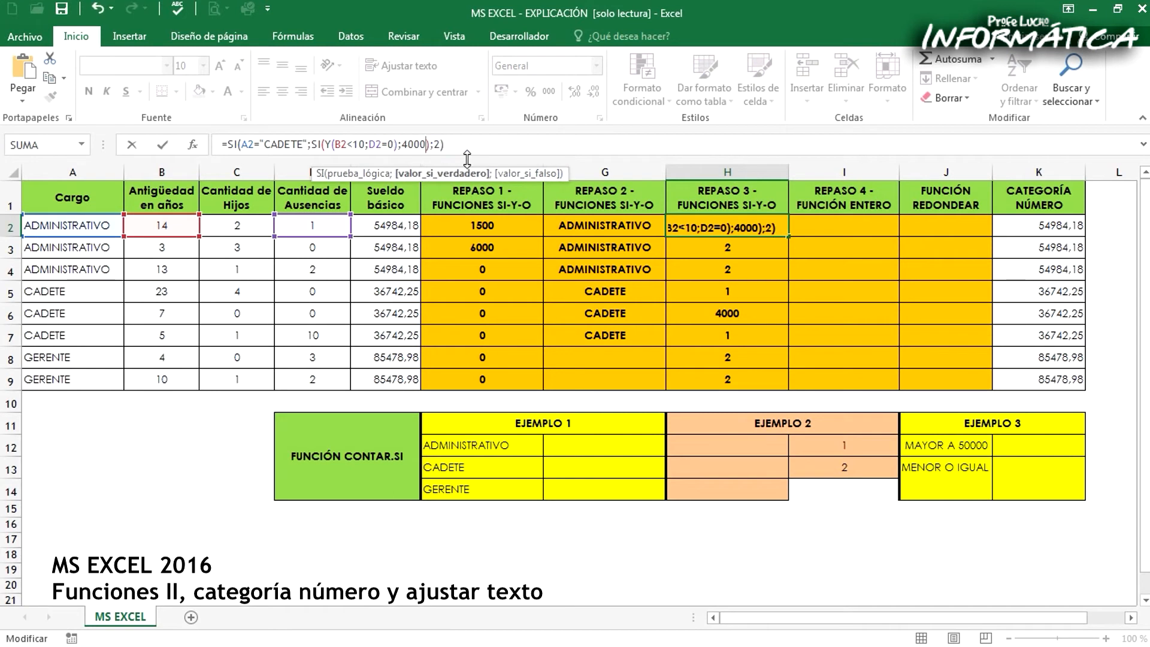
key("Return")
left_click(697, 224)
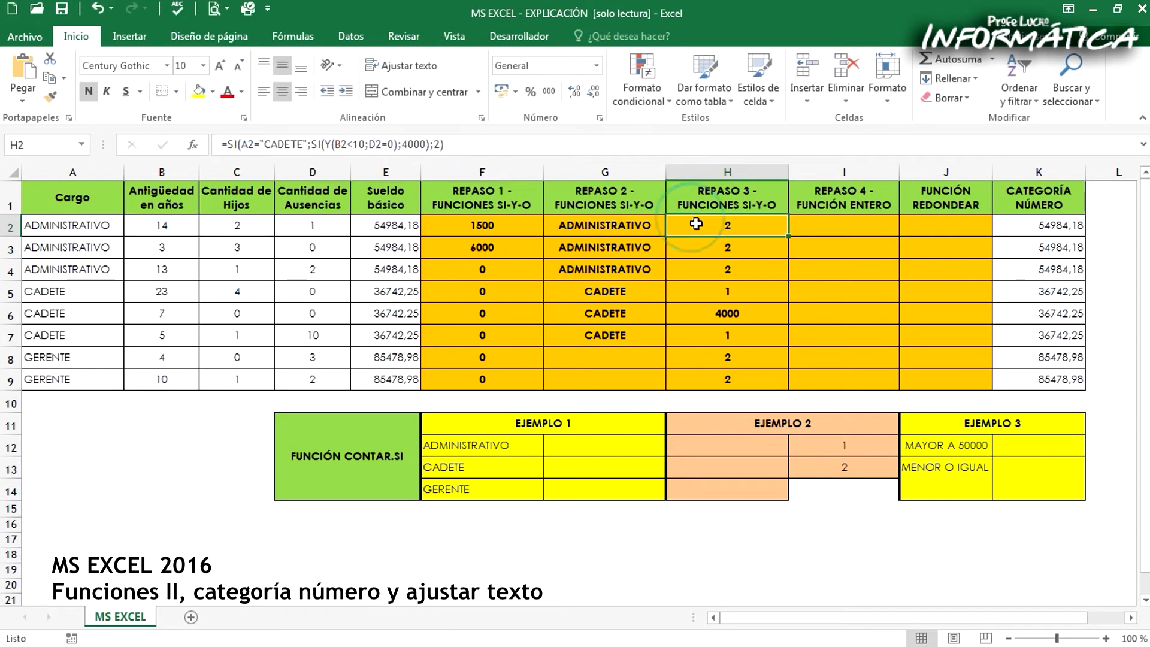
left_click_drag(788, 237, 783, 387)
left_click(763, 293)
left_click(766, 334)
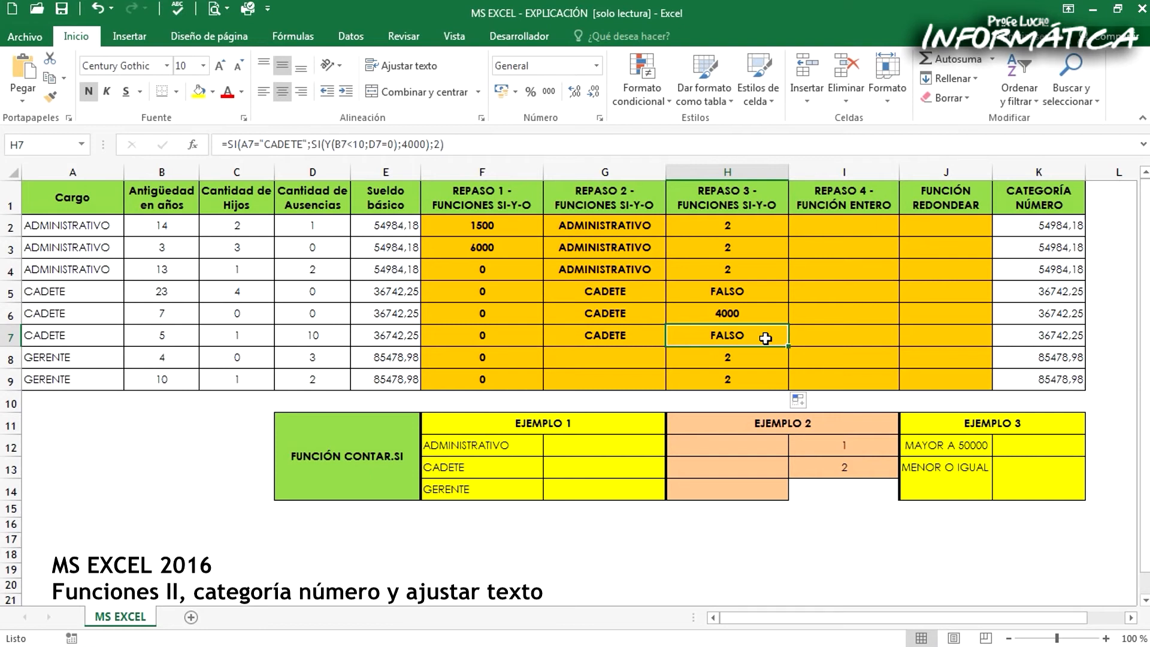
Restore the false value 1 after 4000 in the nested SI of H2 and fill the formula down to H9
left_click(715, 224)
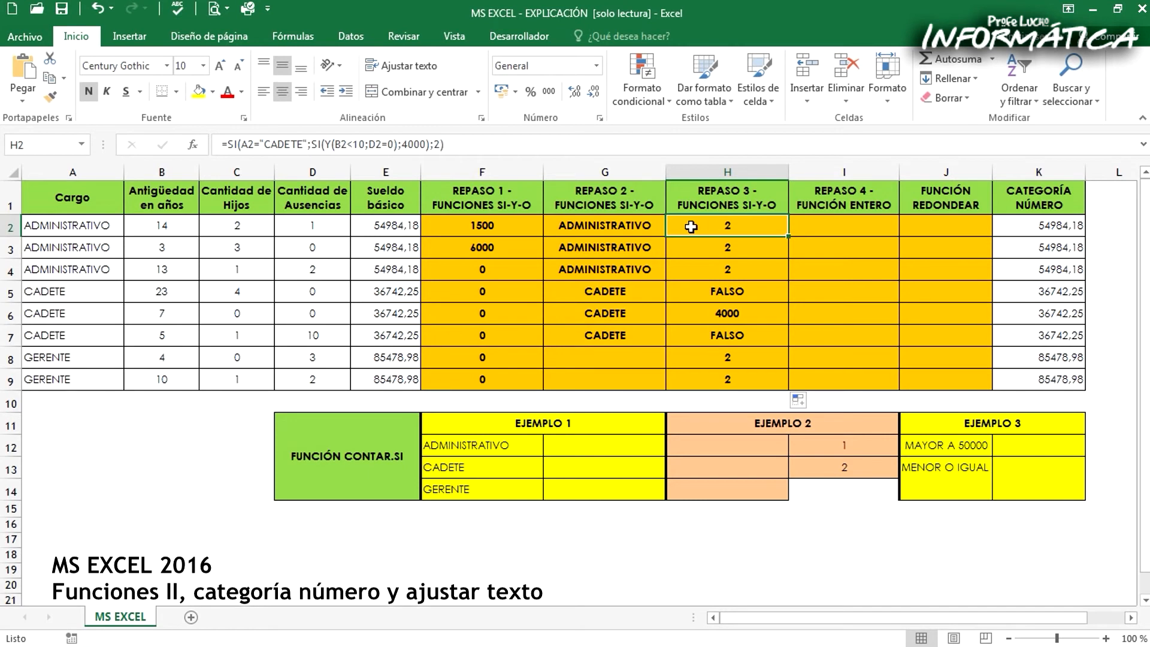
left_click(436, 143)
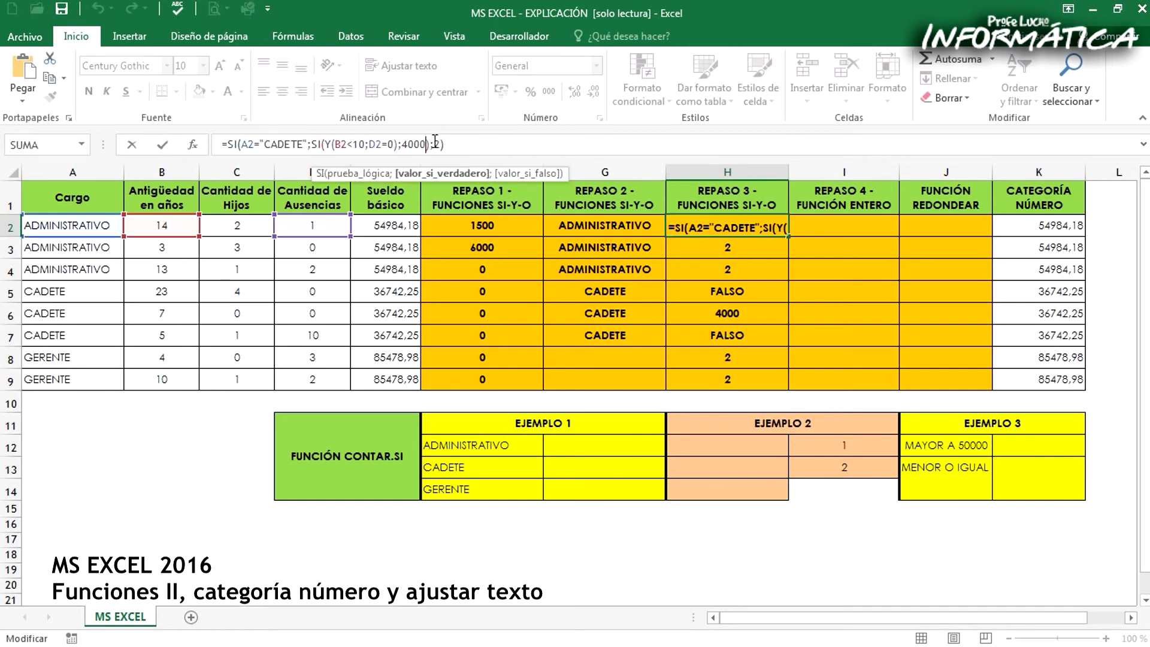
type(";1")
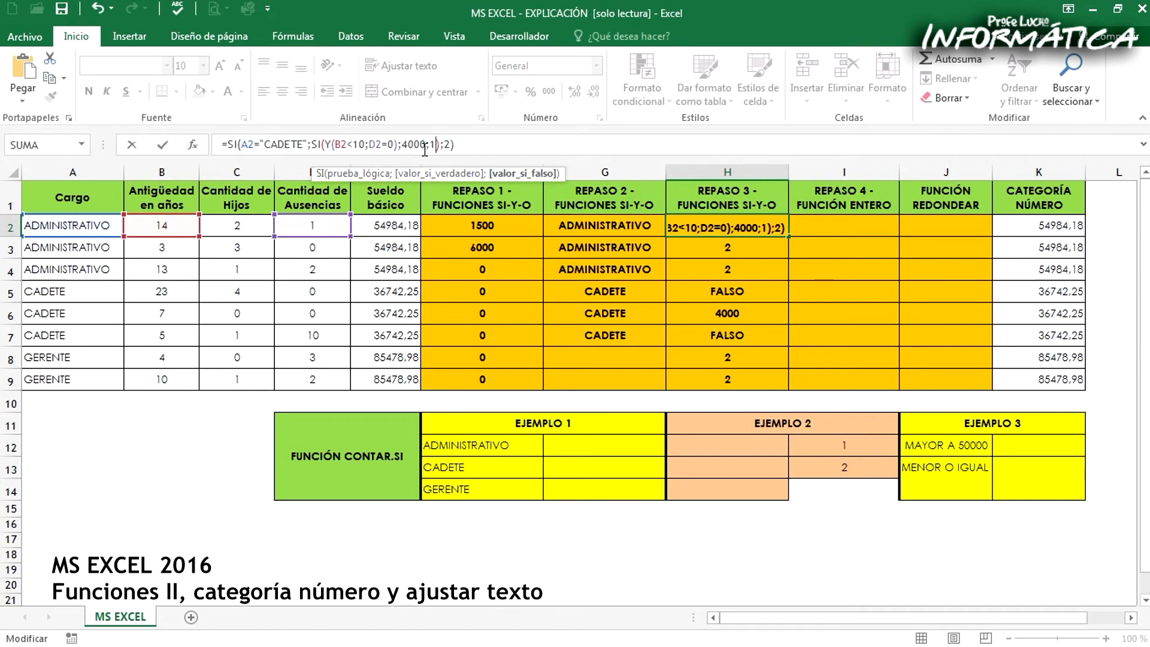
key("BackSpace")
key("BackSpace")
key("Return")
left_click(736, 226)
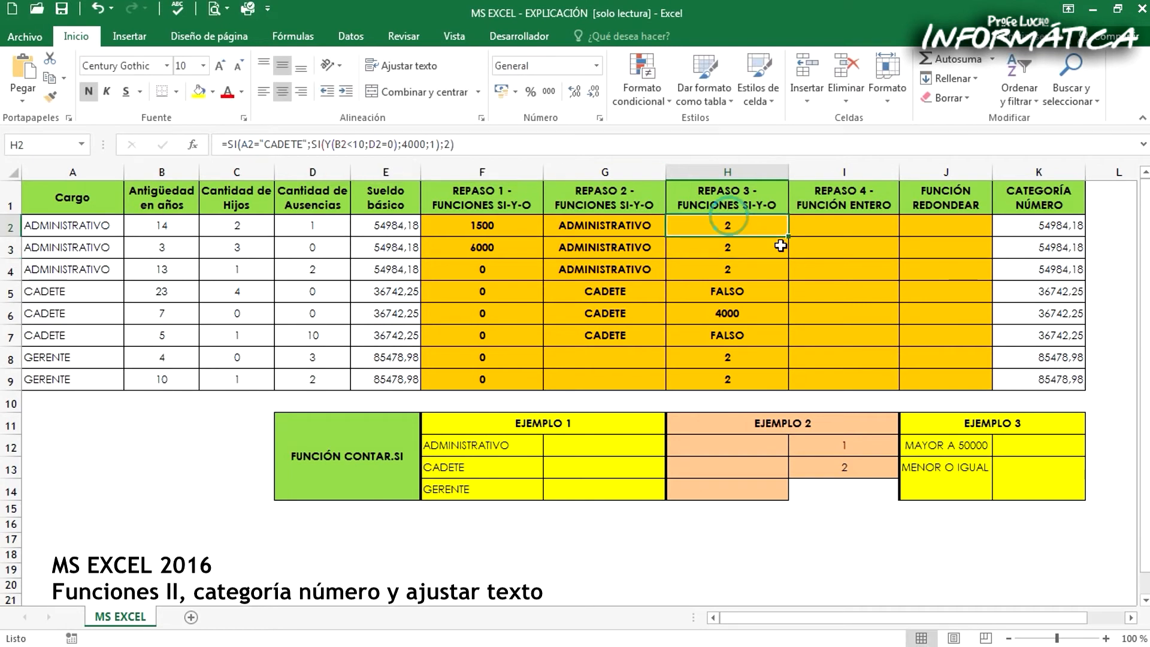
left_click_drag(787, 243, 790, 390)
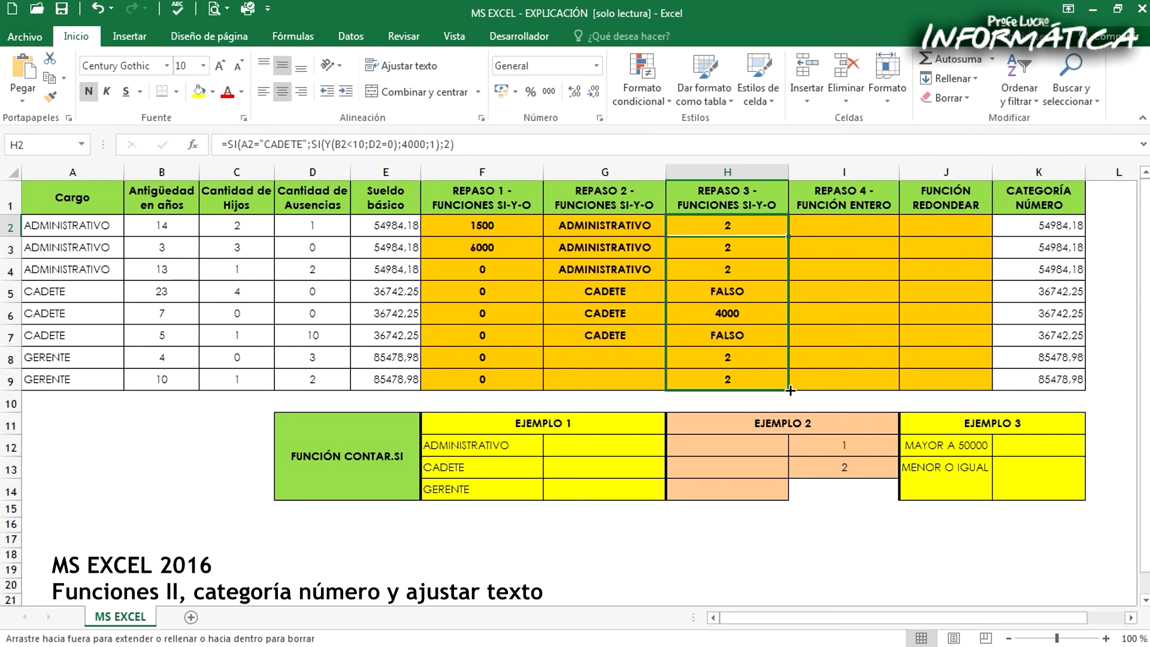
left_click_drag(790, 391, 790, 390)
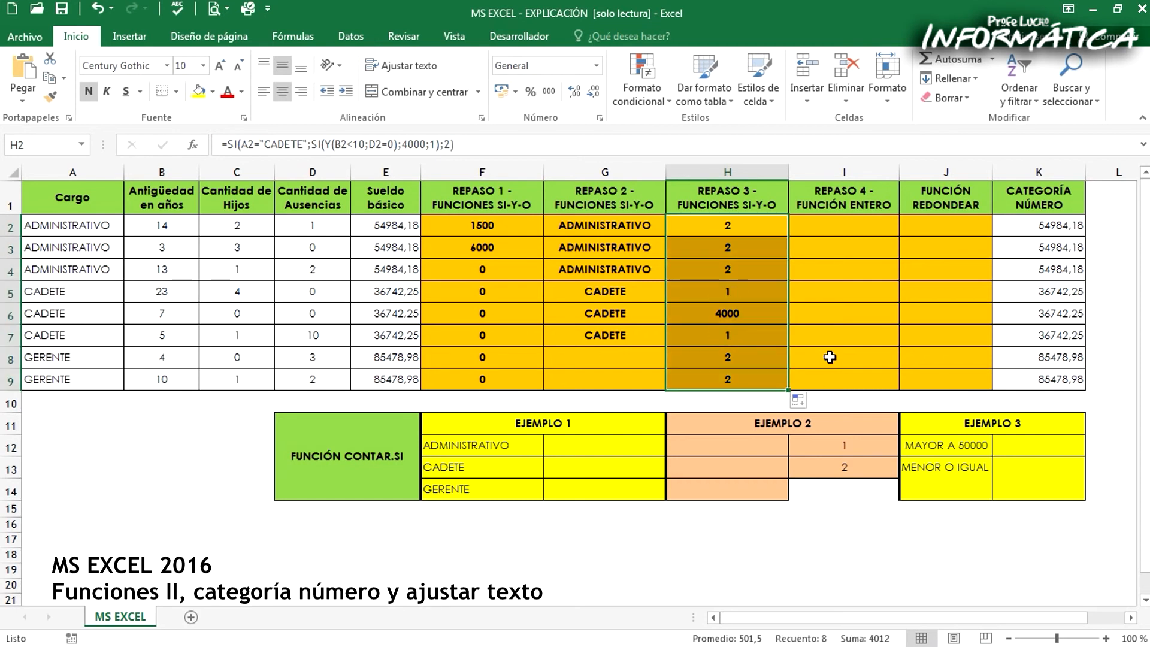
Enter =ENTERO(E2) in I2 to get the integer part of the basic salary, and fill it down to I9
left_click(810, 223)
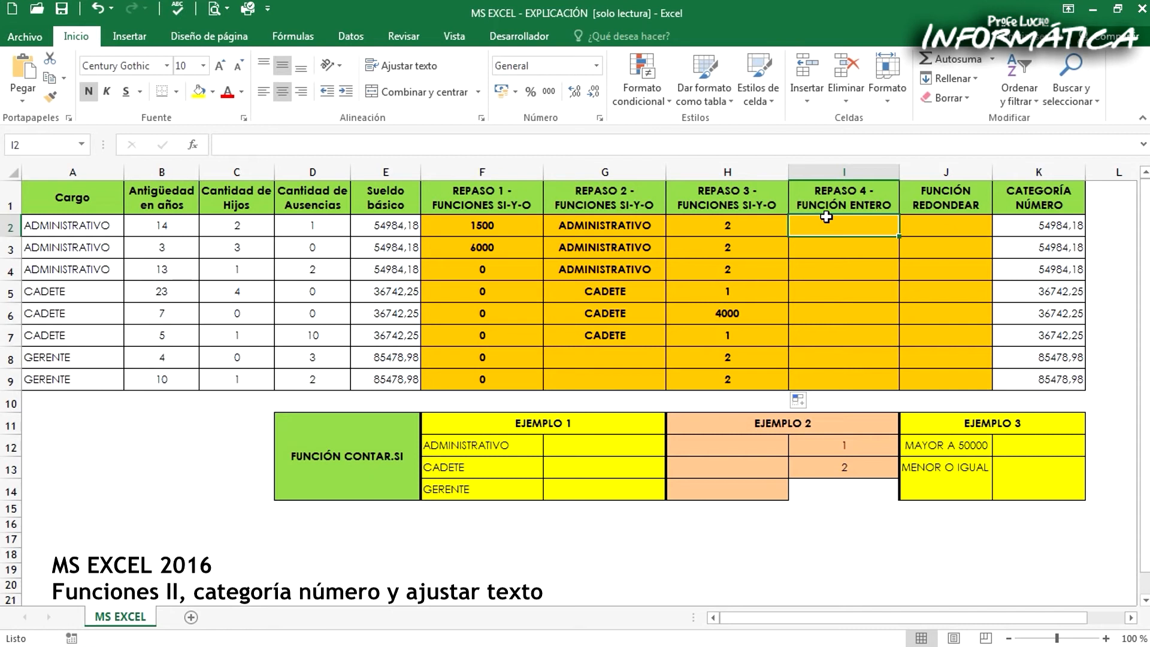
left_click(384, 172)
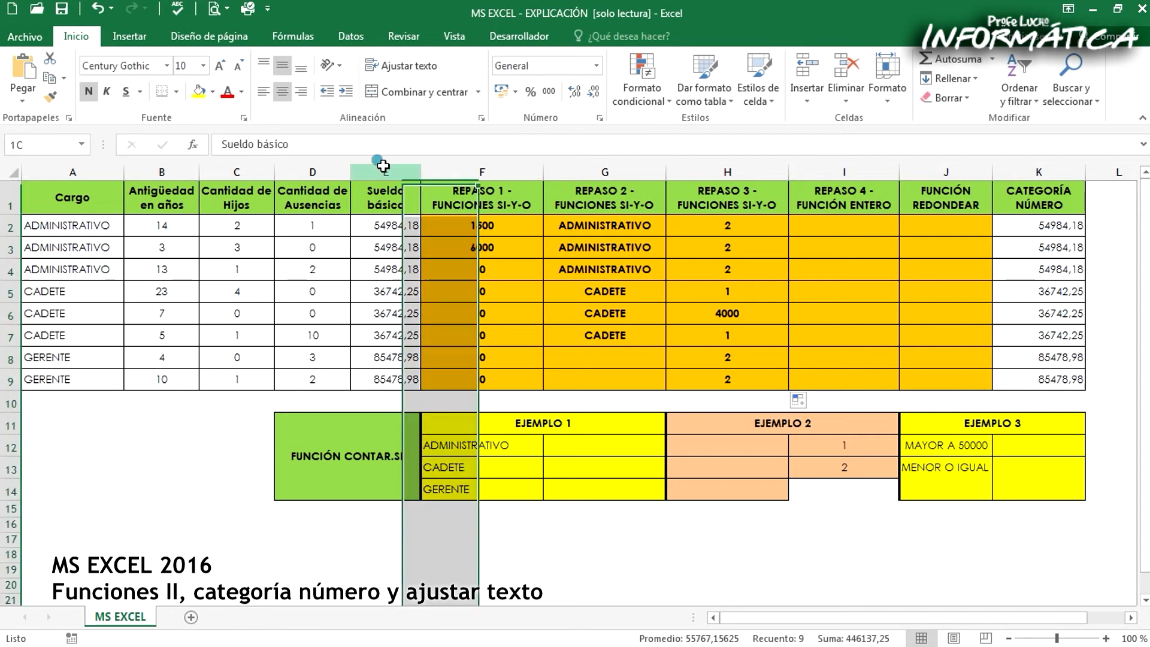
left_click(836, 222)
type("=ENTERO(")
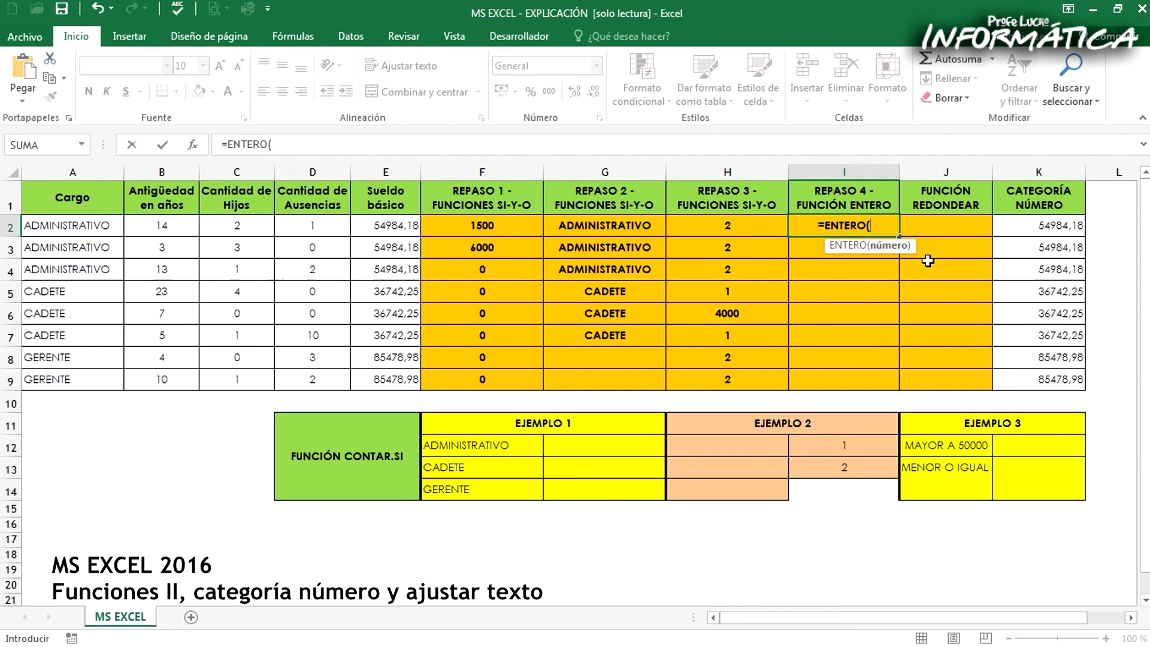
left_click(364, 227)
type(")")
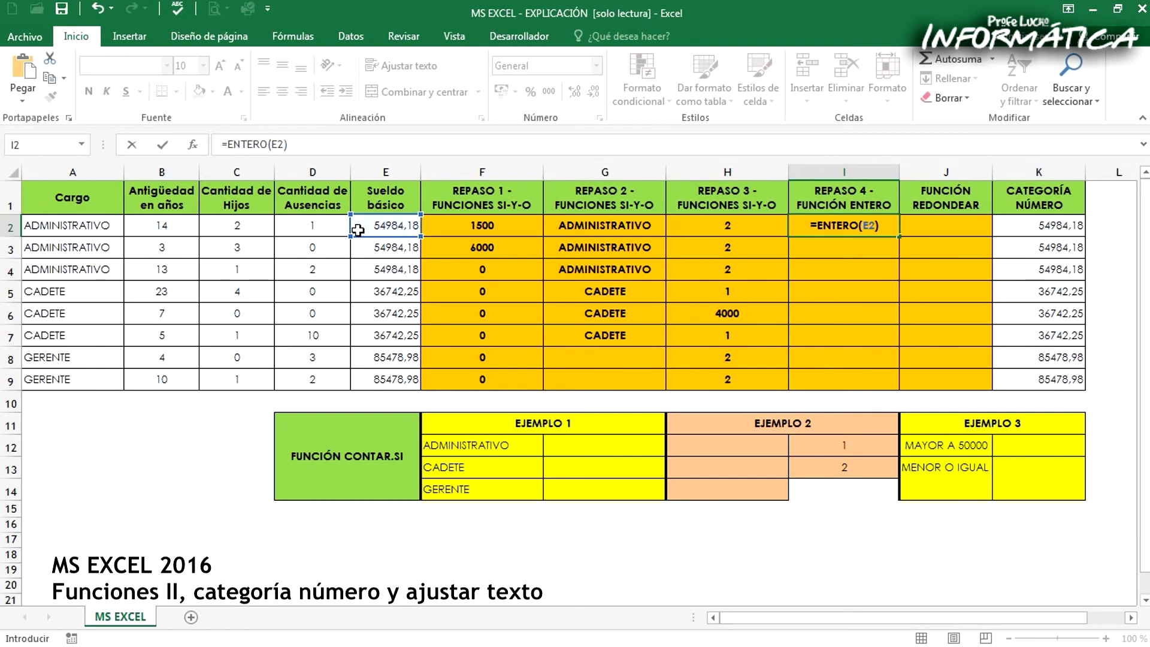
key("Return")
left_click(850, 223)
left_click_drag(898, 236, 909, 401)
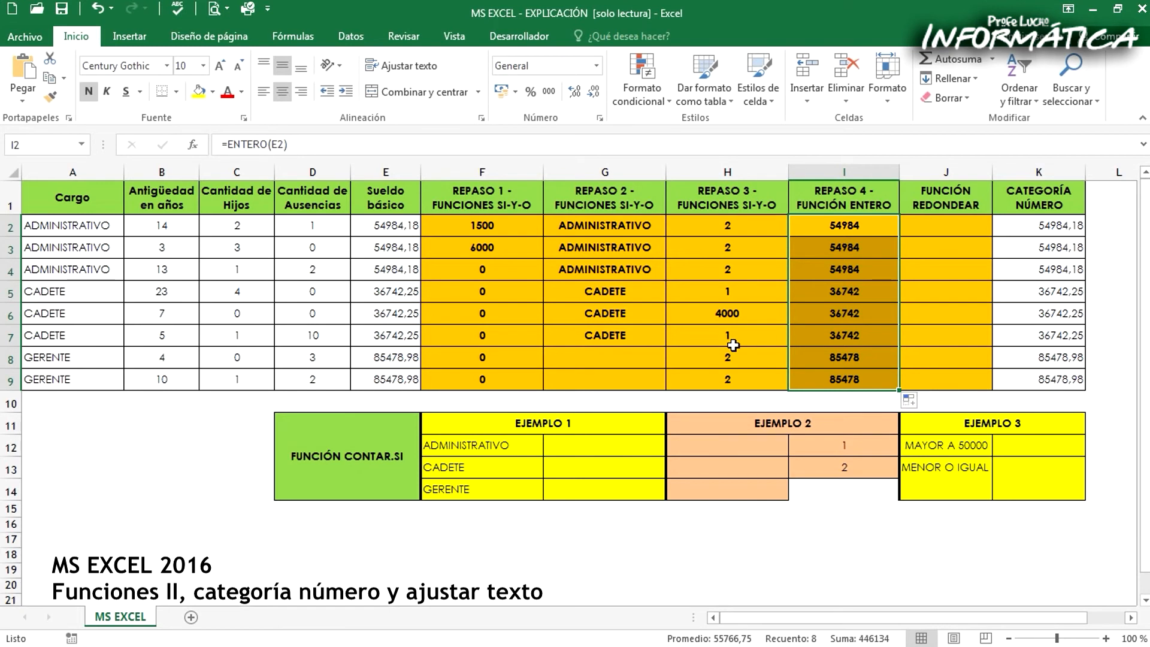
Enter =REDONDEAR(E2;1) in J2 to round the basic salary to one decimal, and fill it down to J9
left_click(931, 223)
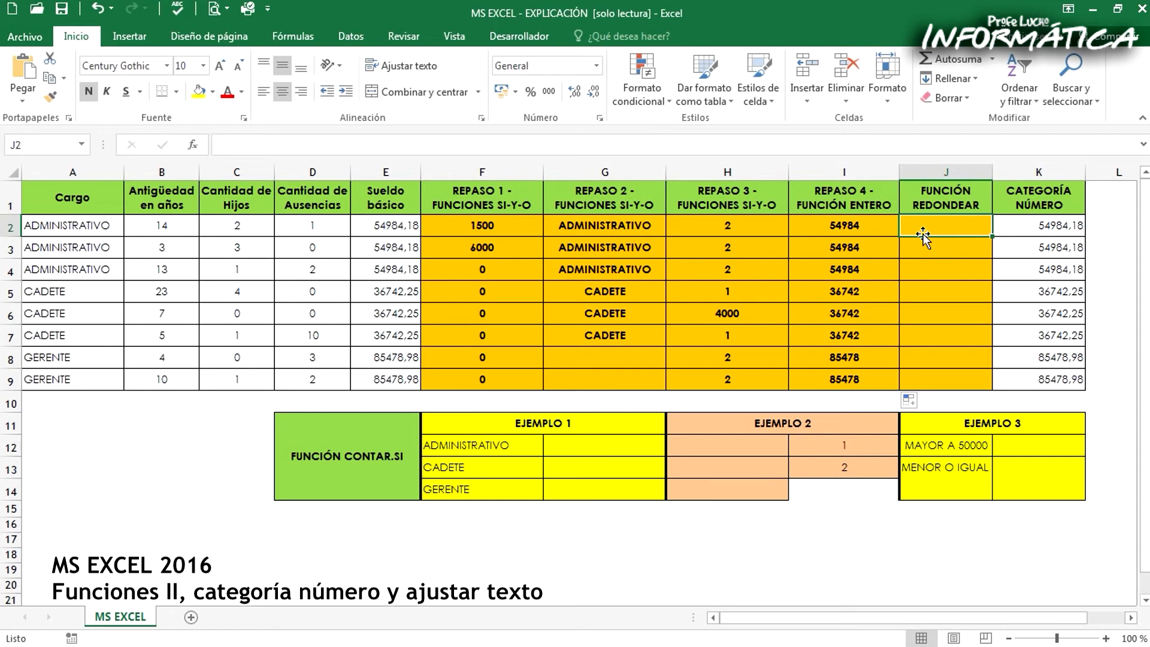
type("=REDONDEAR(")
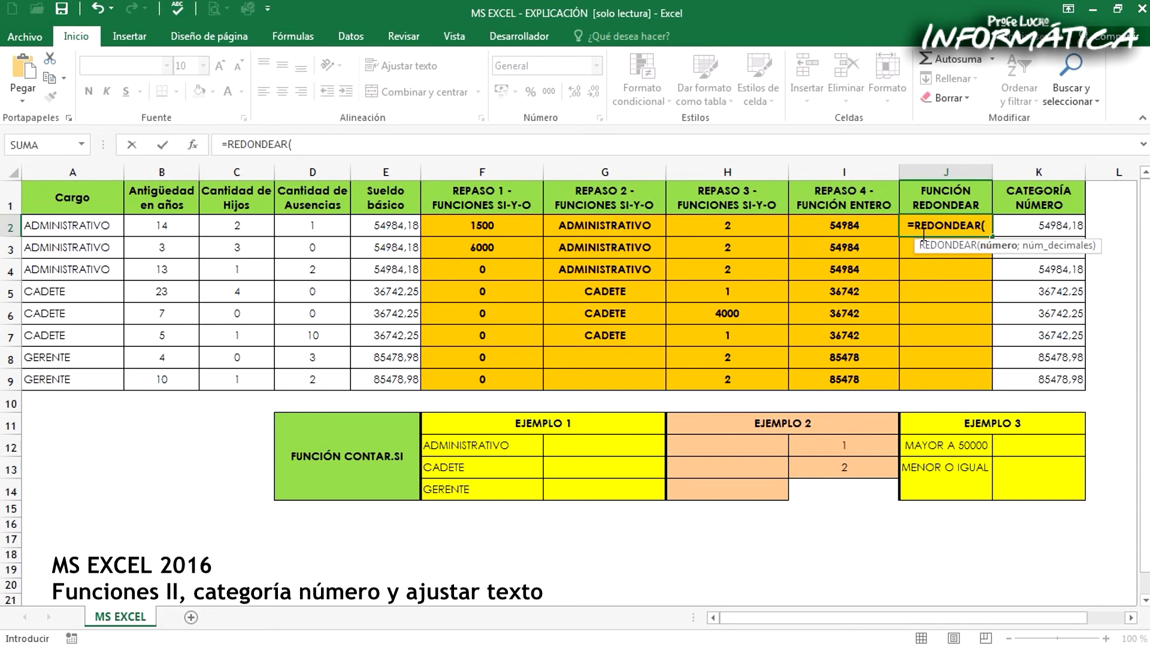
left_click(360, 223)
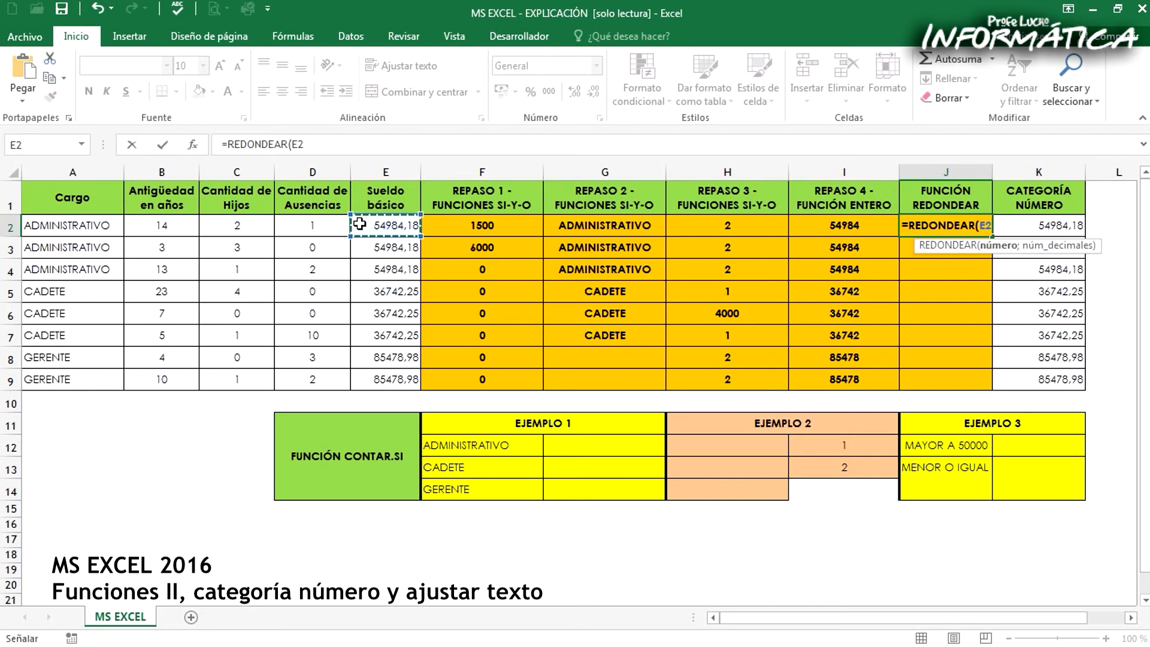
type(";")
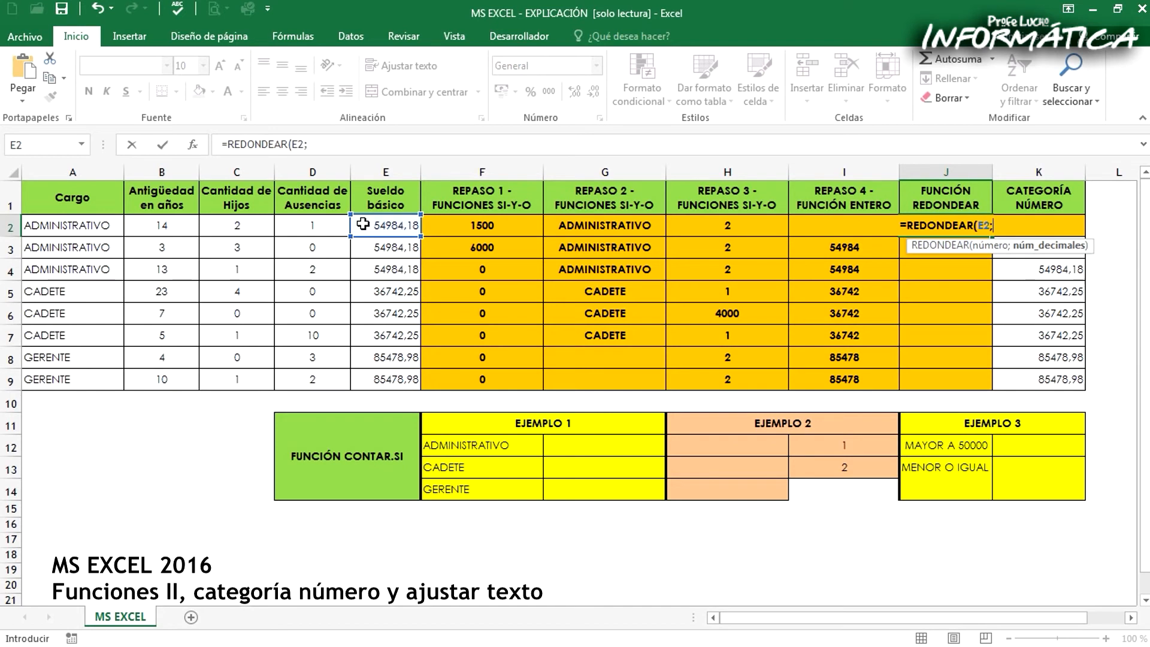
type("1)")
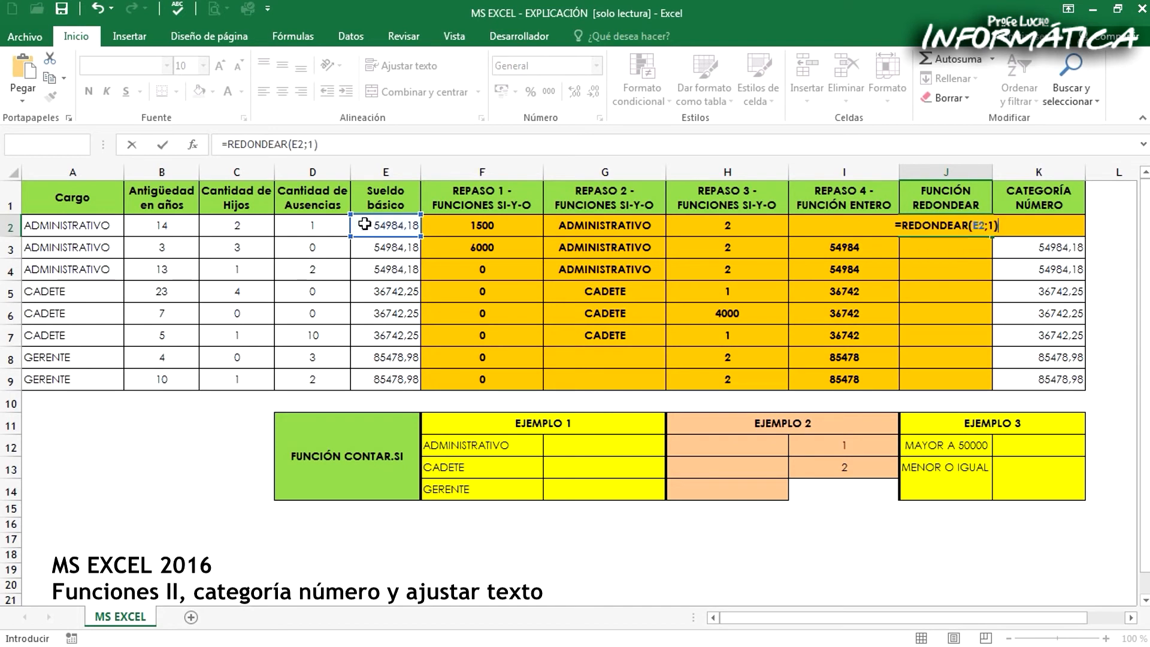
key("Return")
left_click(960, 226)
left_click_drag(992, 236, 989, 386)
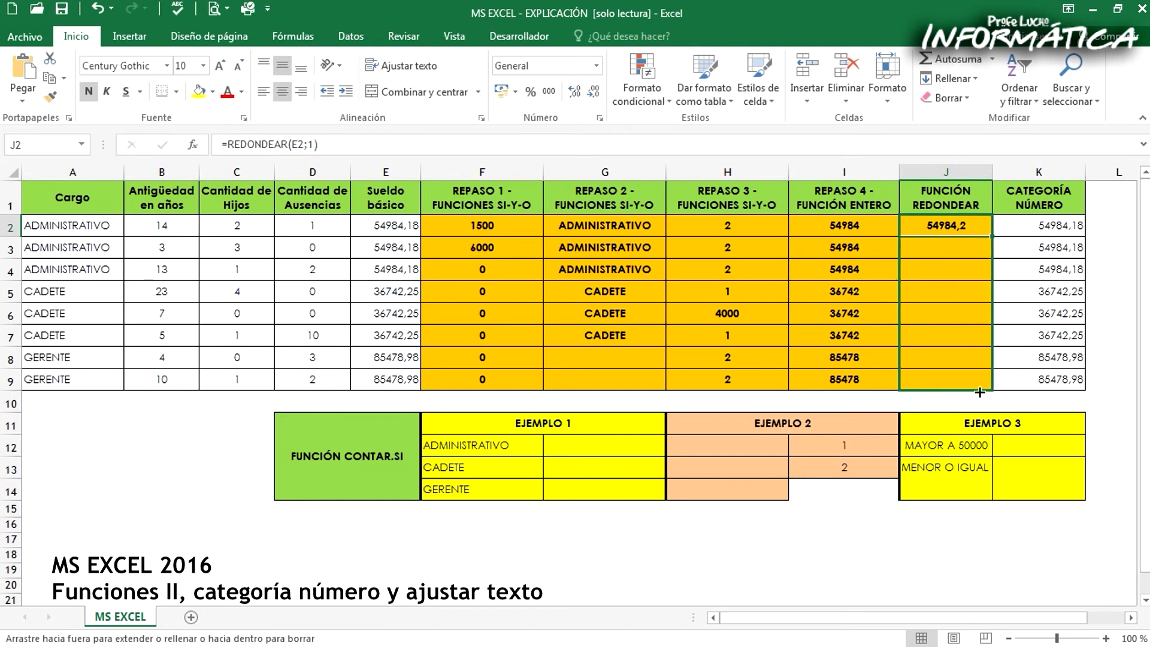
Compare the rounded values in the FUNCIÓN REDONDEAR column with the original basic salaries for each job position
left_click(958, 231)
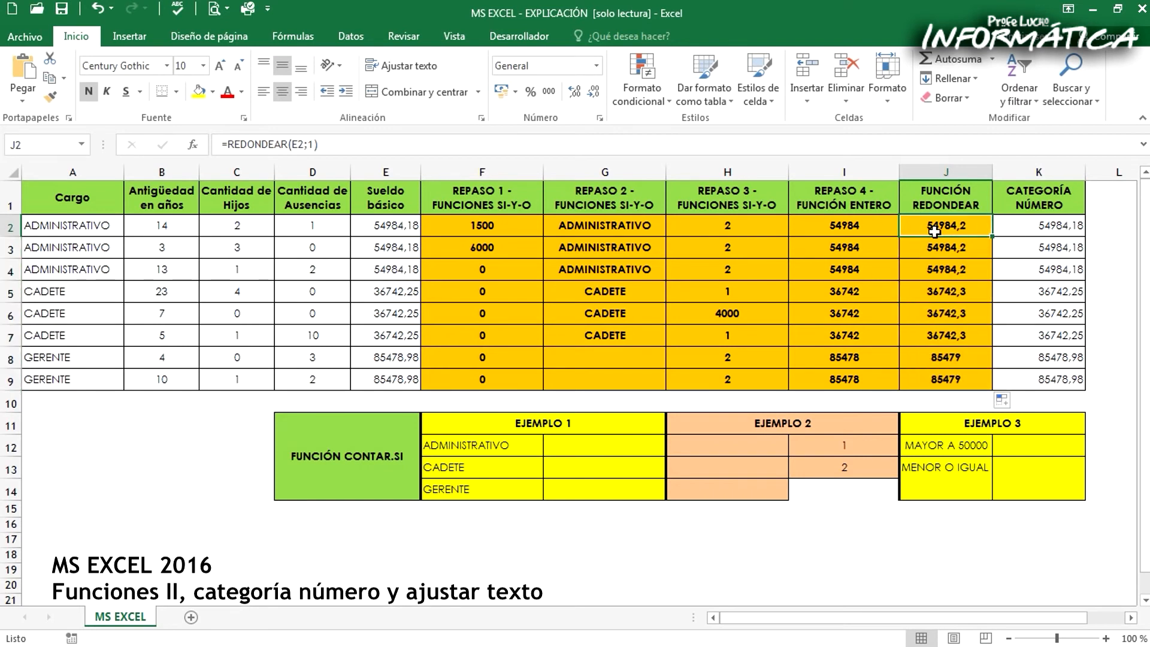
left_click_drag(929, 223, 927, 335)
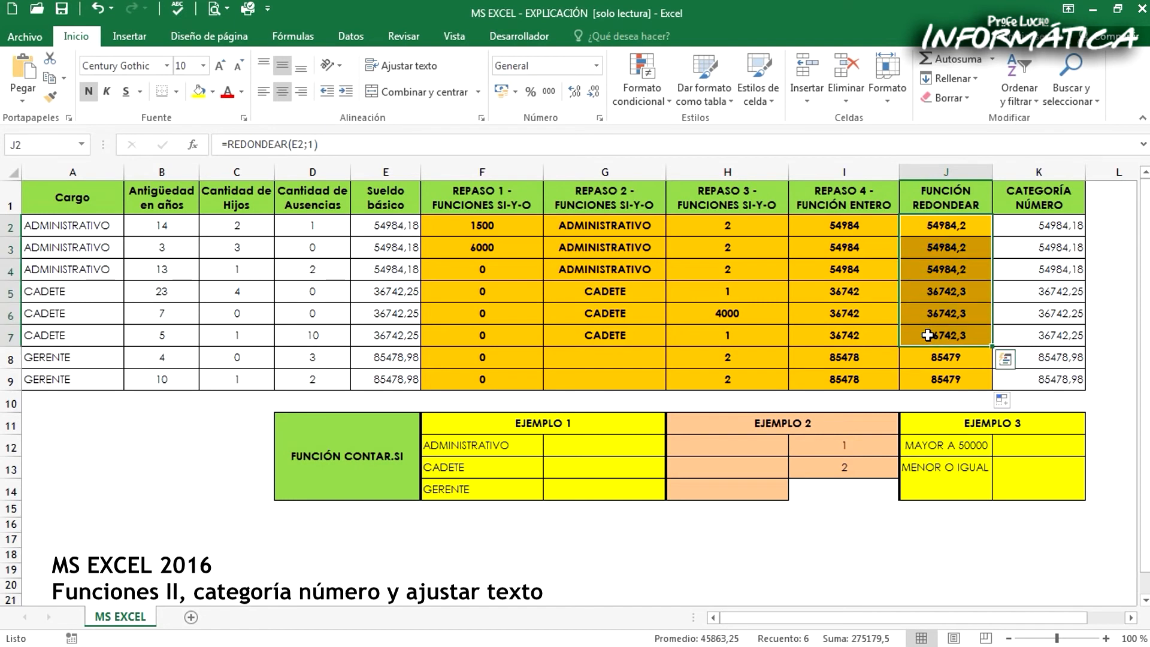
left_click_drag(927, 357, 928, 382)
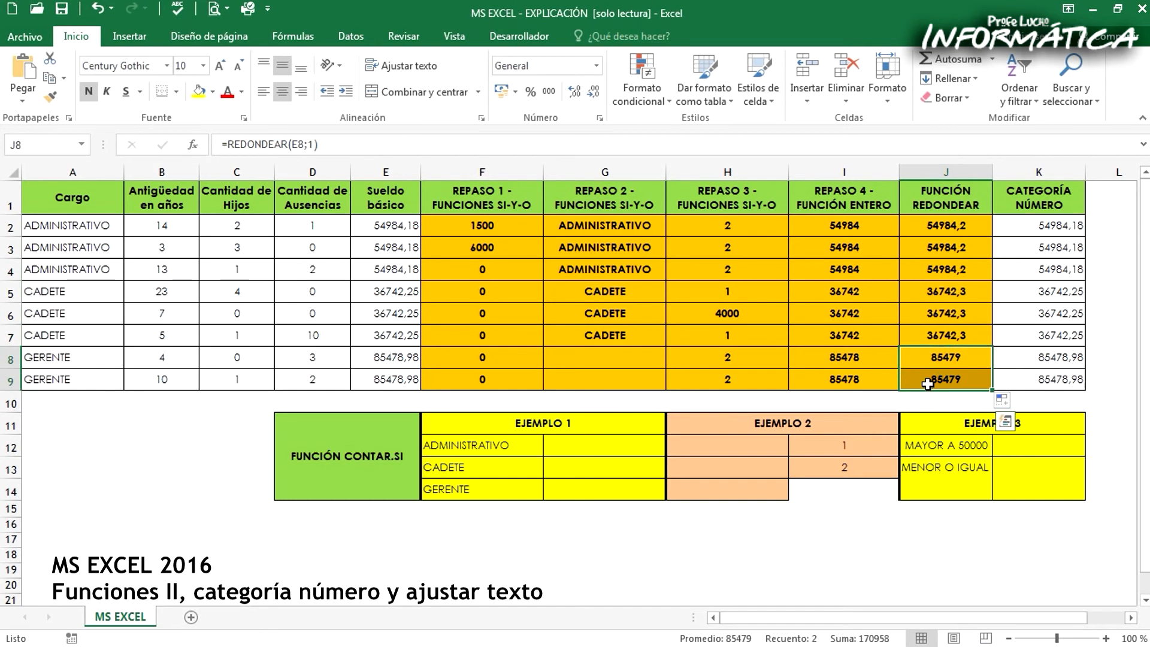
left_click_drag(934, 226, 943, 269)
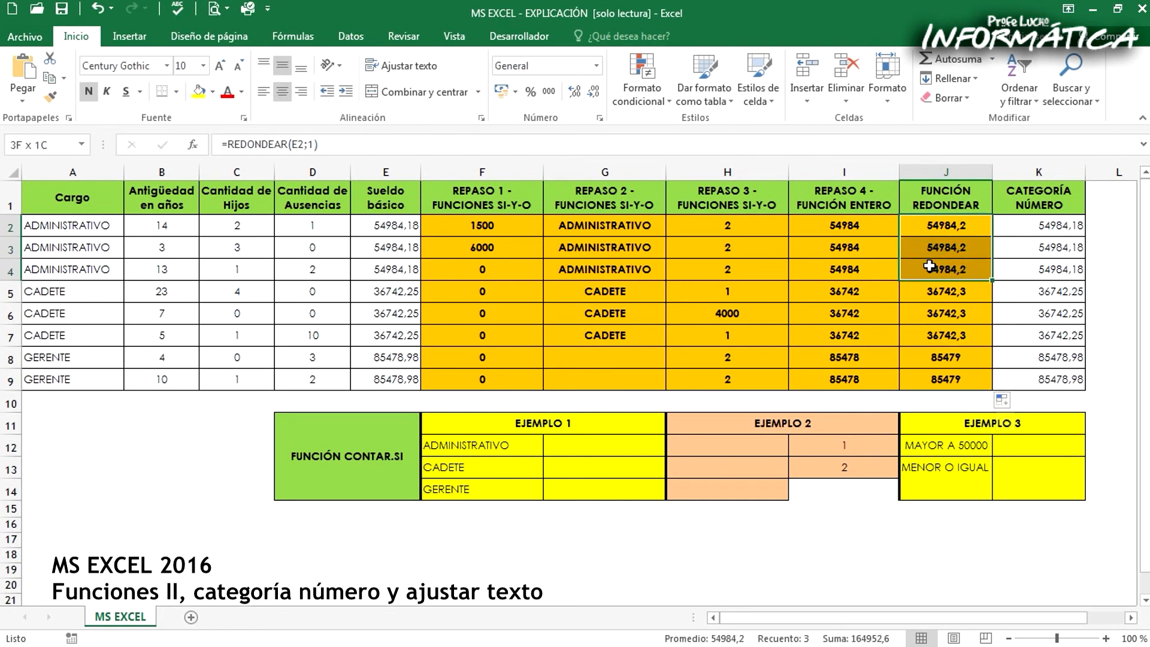
left_click_drag(372, 227, 376, 264)
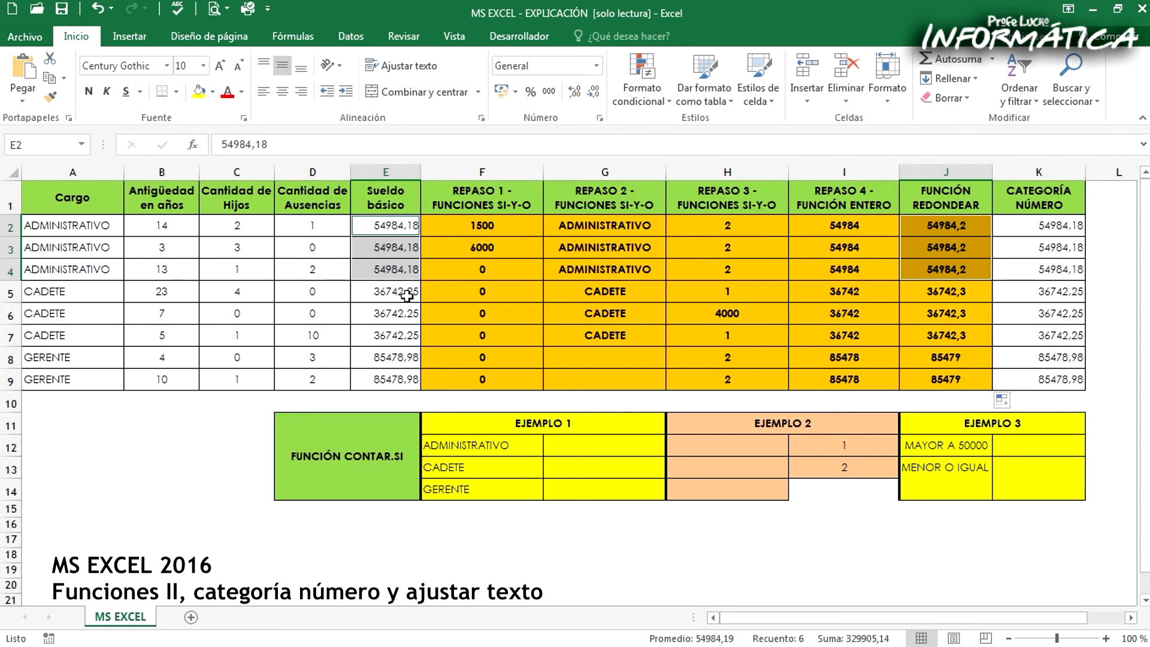
left_click_drag(380, 290, 380, 332)
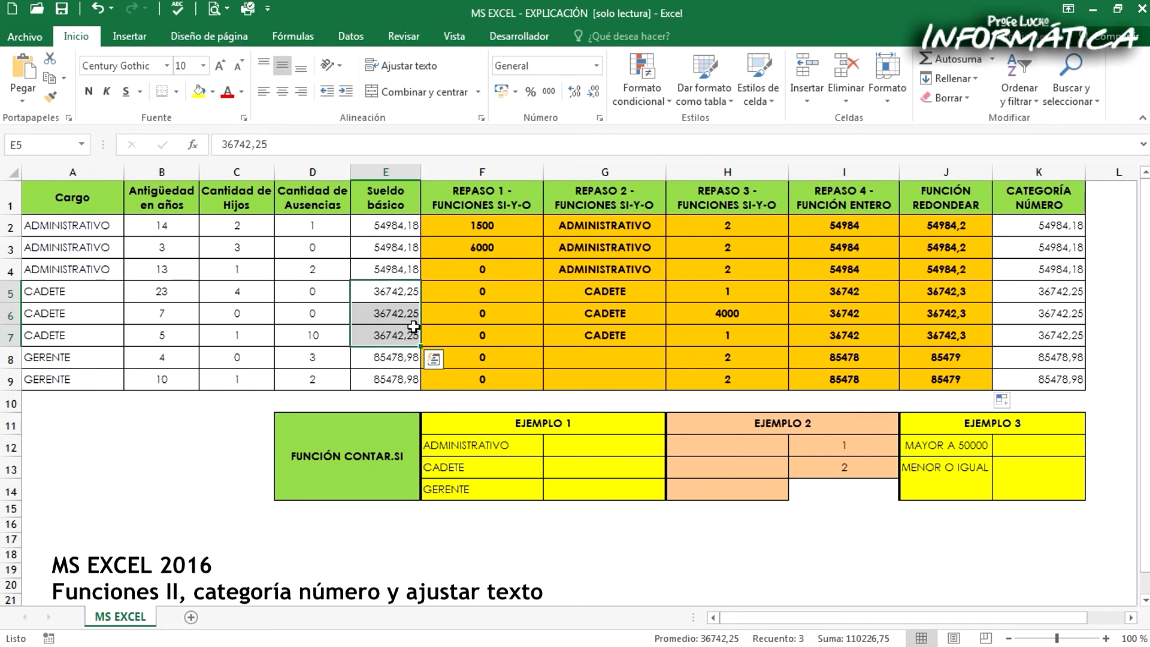
left_click_drag(924, 292, 937, 334, "ctrl")
left_click_drag(380, 357, 380, 374)
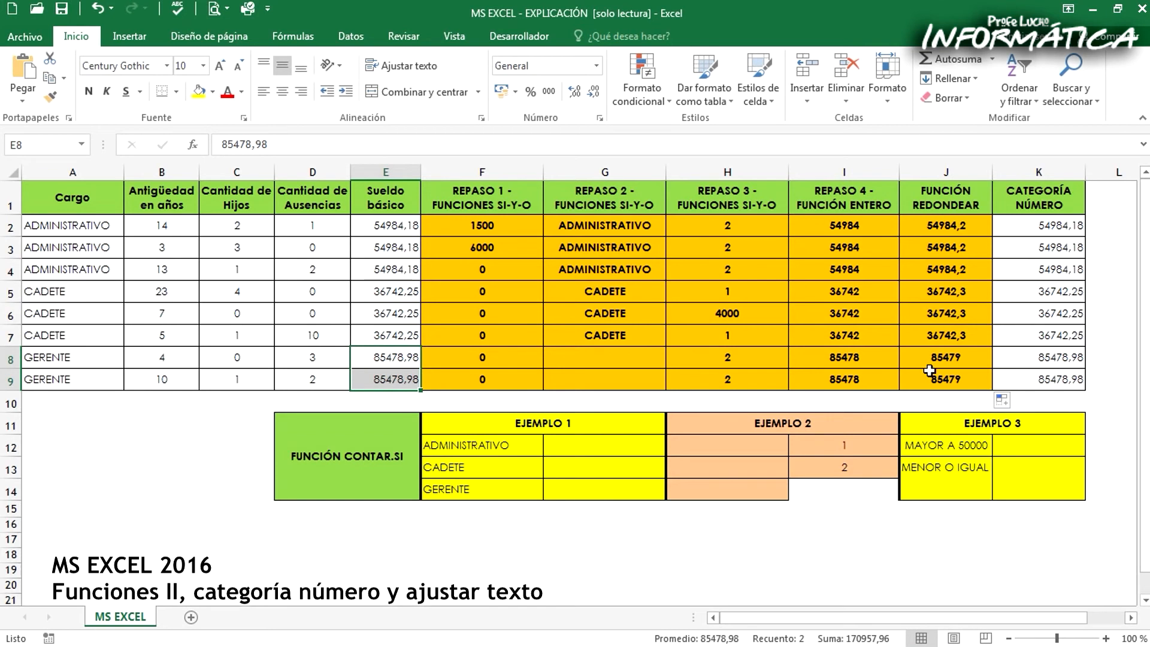
left_click_drag(929, 357, 933, 375)
key("ctrl")
left_click_drag(385, 358, 387, 378)
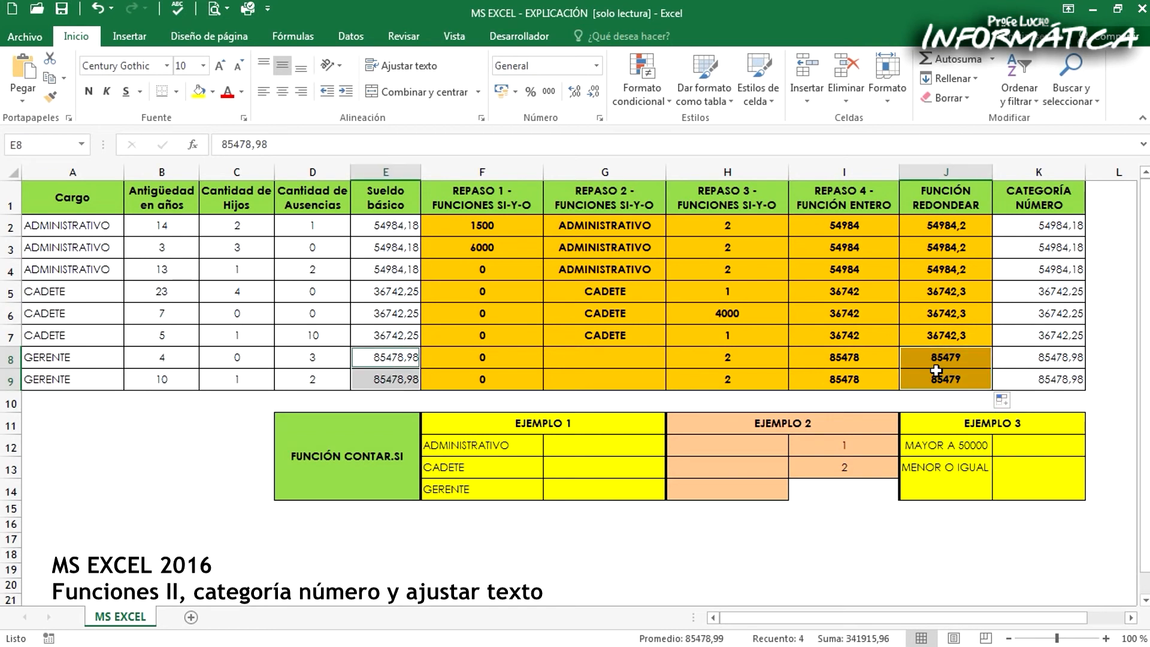
Set the number of decimals in the J2 REDONDEAR formula to 0 and fill it down to J9
left_click(916, 225)
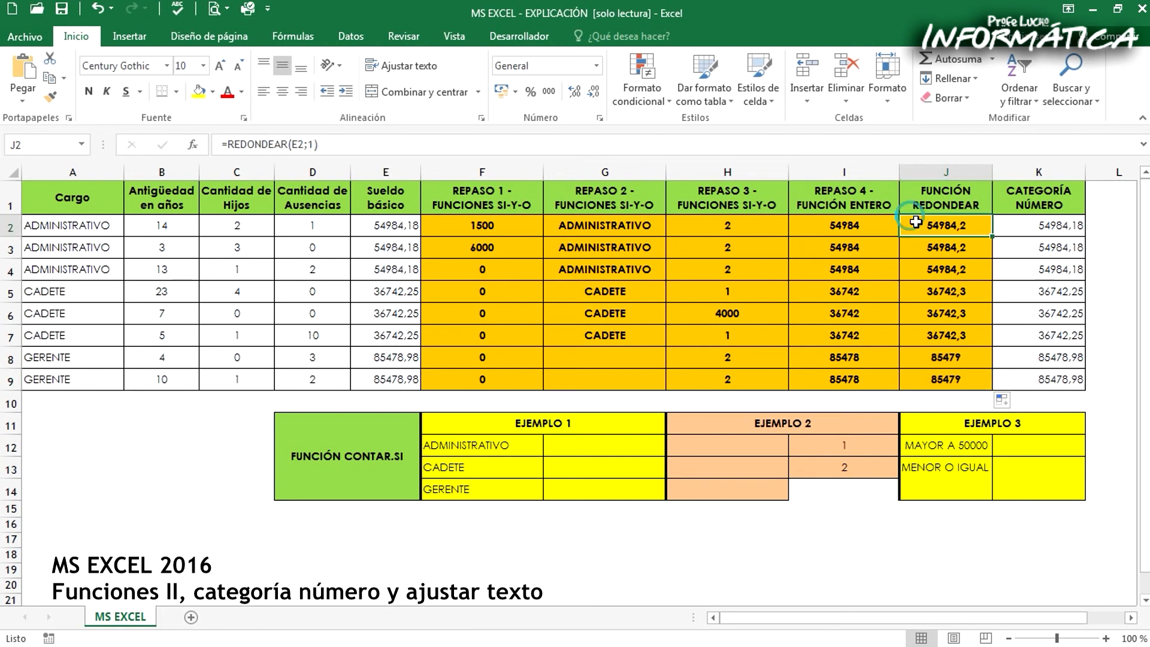
left_click(315, 142)
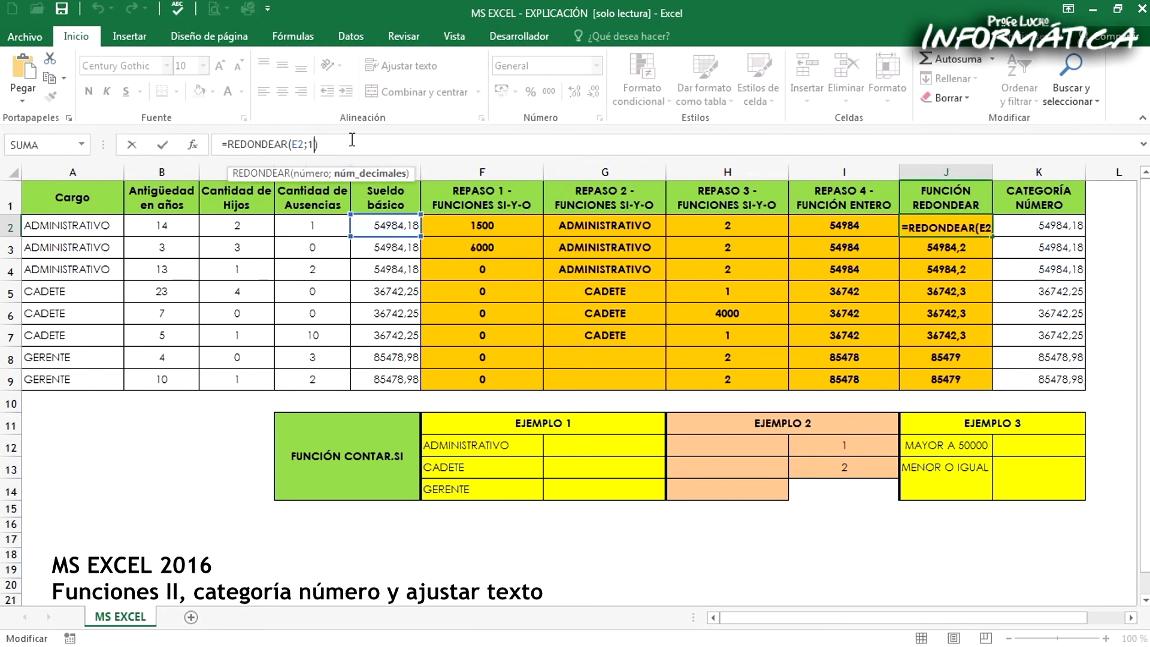
key("BackSpace")
type("0")
key("Return")
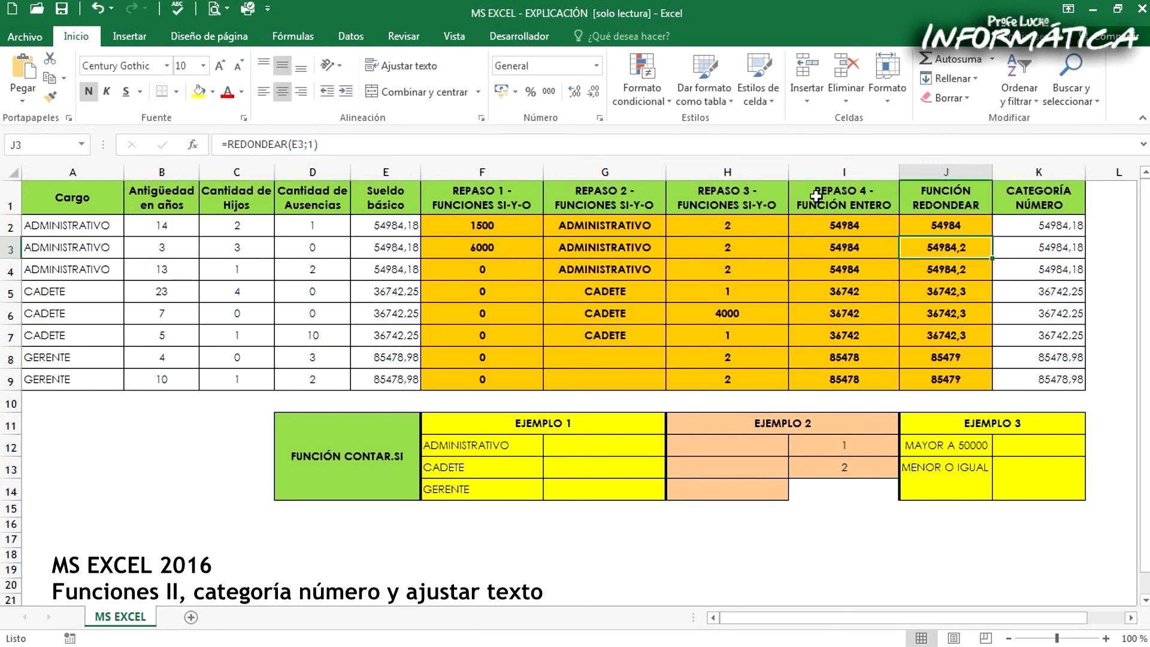
left_click(961, 225)
left_click_drag(991, 236, 994, 388)
Compare the results of the ENTERO and REDONDEAR columns across rows 2 to 9
left_click(965, 291)
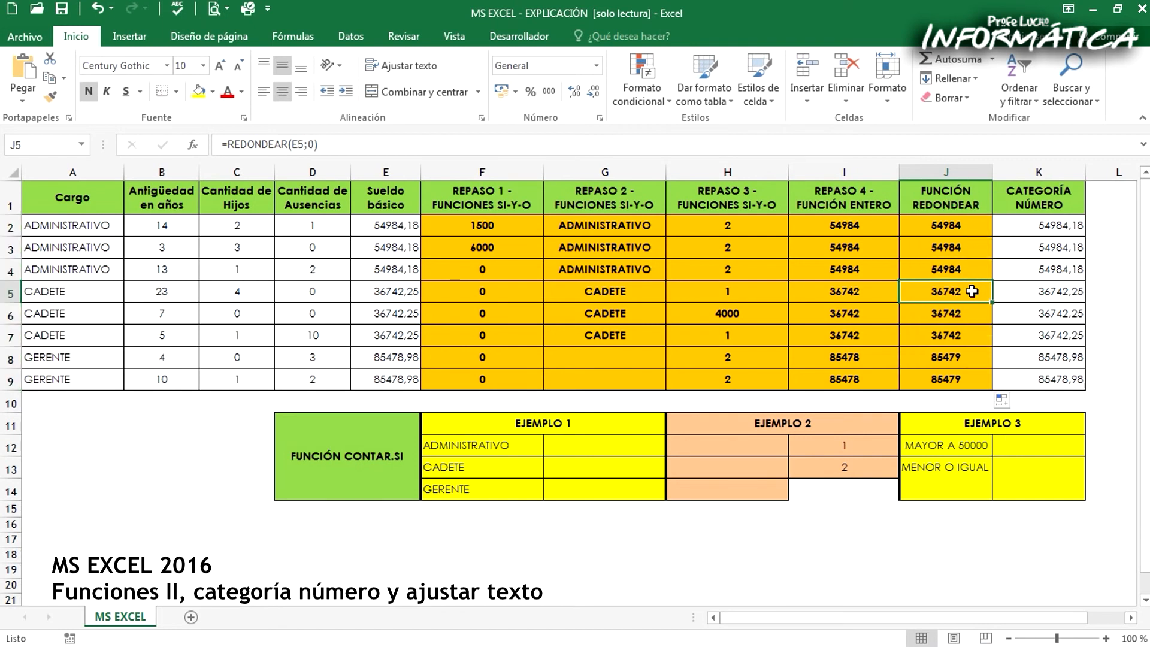
left_click(863, 197)
left_click(927, 197)
left_click(953, 225)
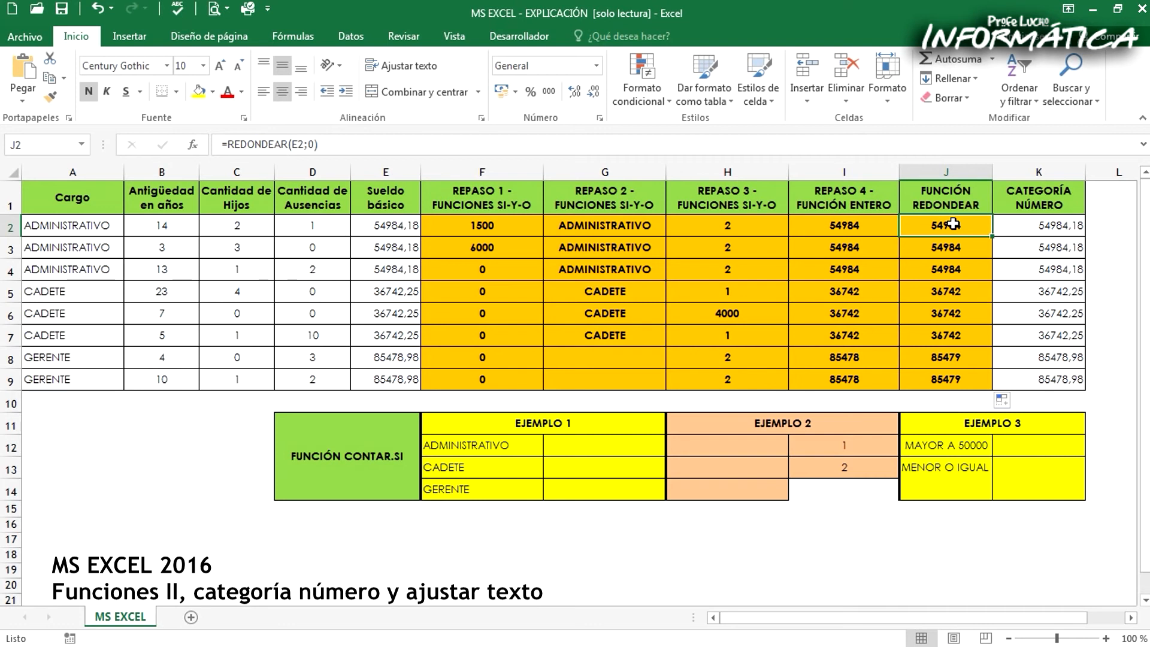
left_click_drag(875, 224, 952, 377)
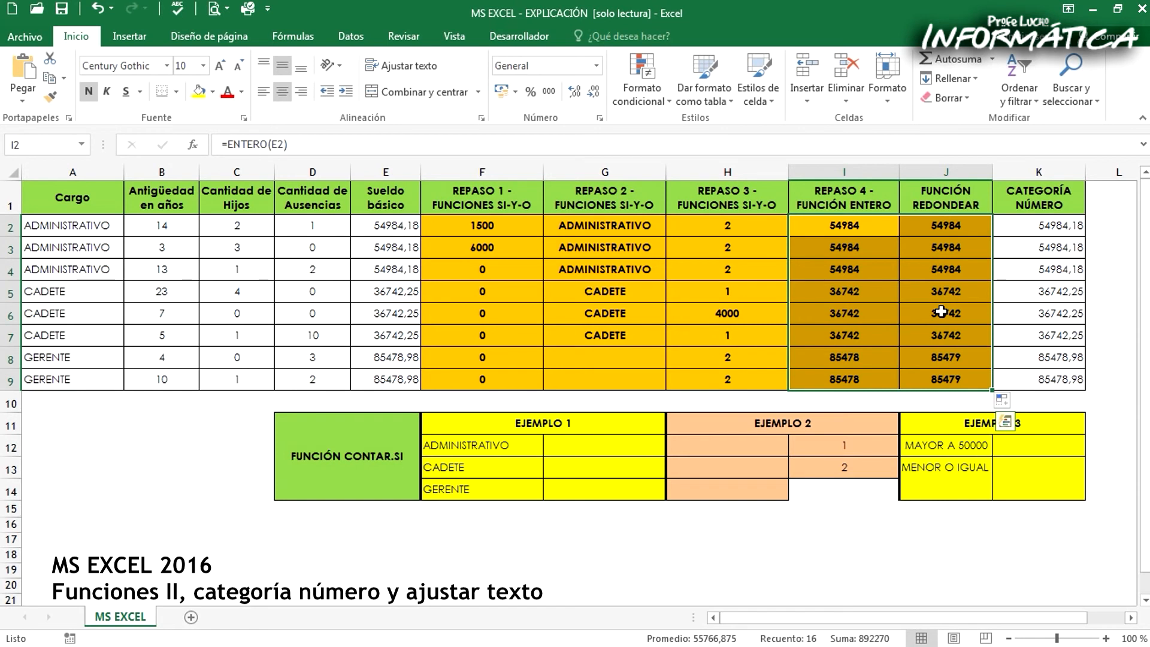
Compare the ENTERO and REDONDEAR results in rows 2 to 9 with the original basic salaries
left_click_drag(867, 226, 870, 379)
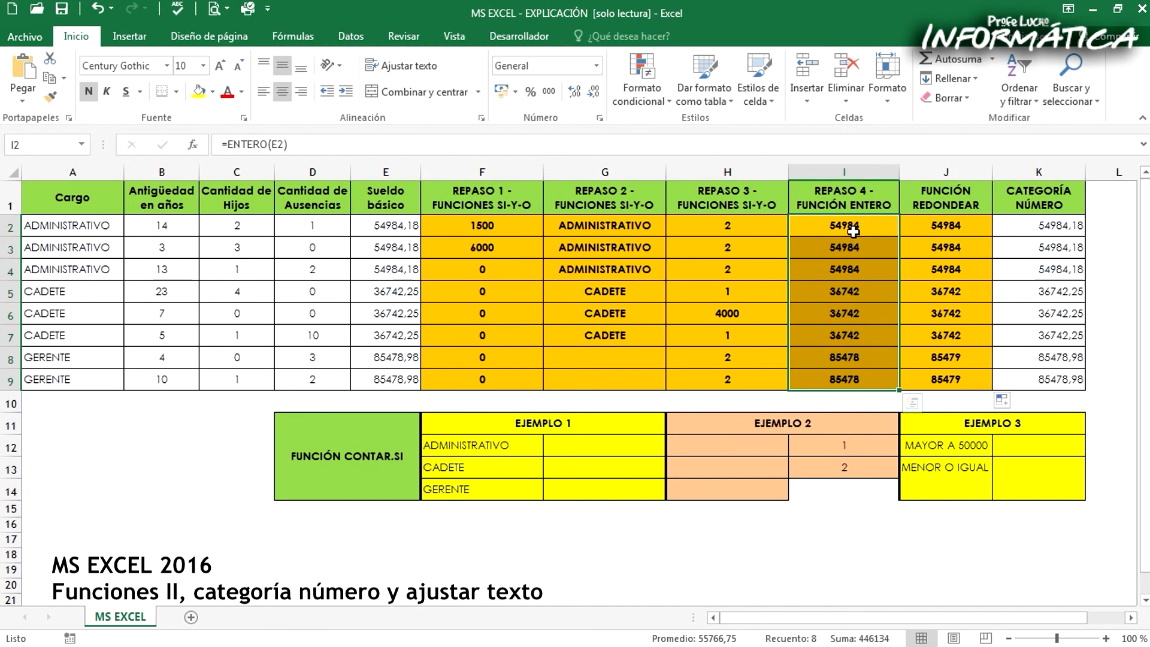
left_click_drag(956, 233, 956, 376)
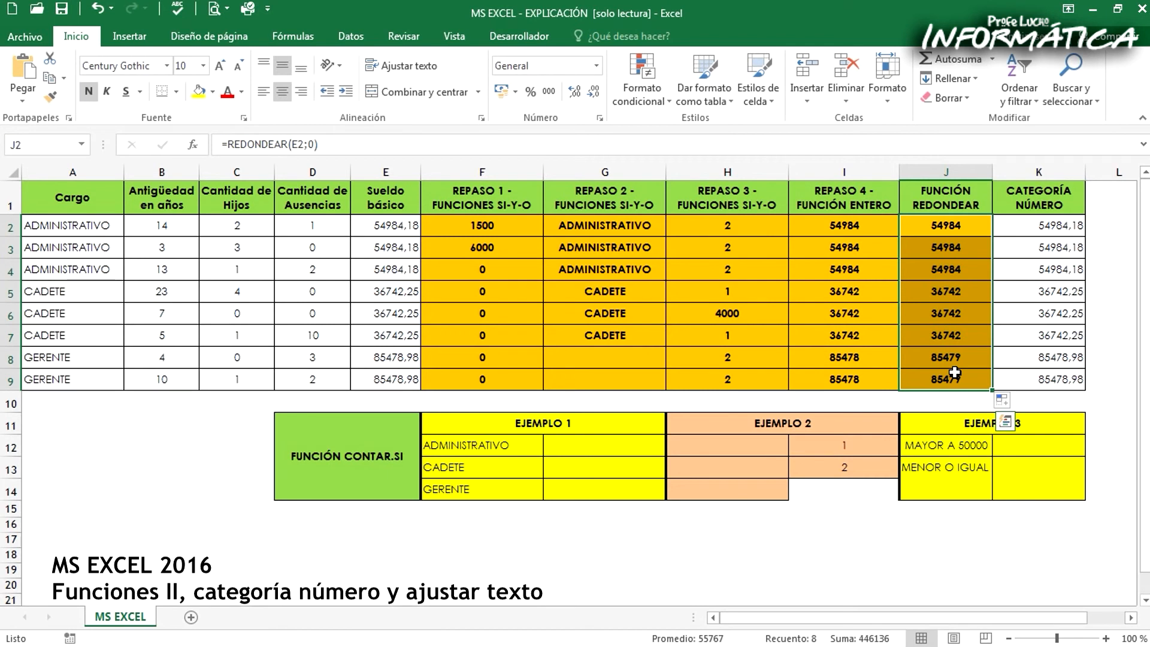
left_click_drag(383, 225, 385, 377)
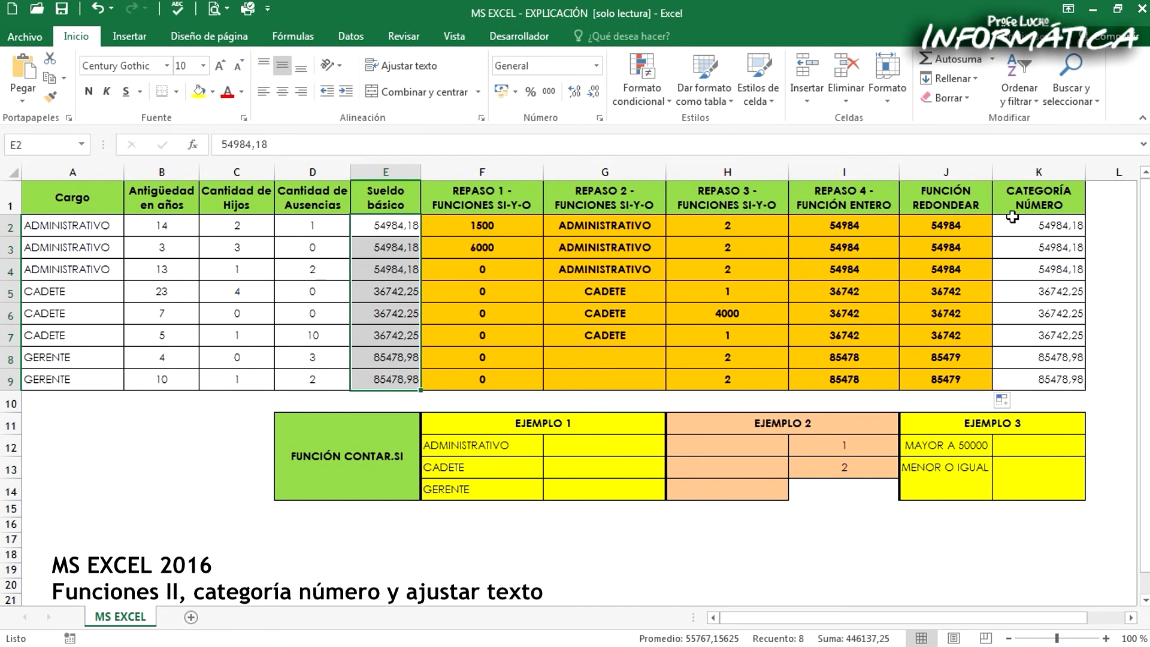
Open the cell format settings for the CATEGORÍA NÚMERO values in K2:K9
left_click_drag(1012, 218, 1048, 379)
right_click(1023, 290)
left_click(914, 572)
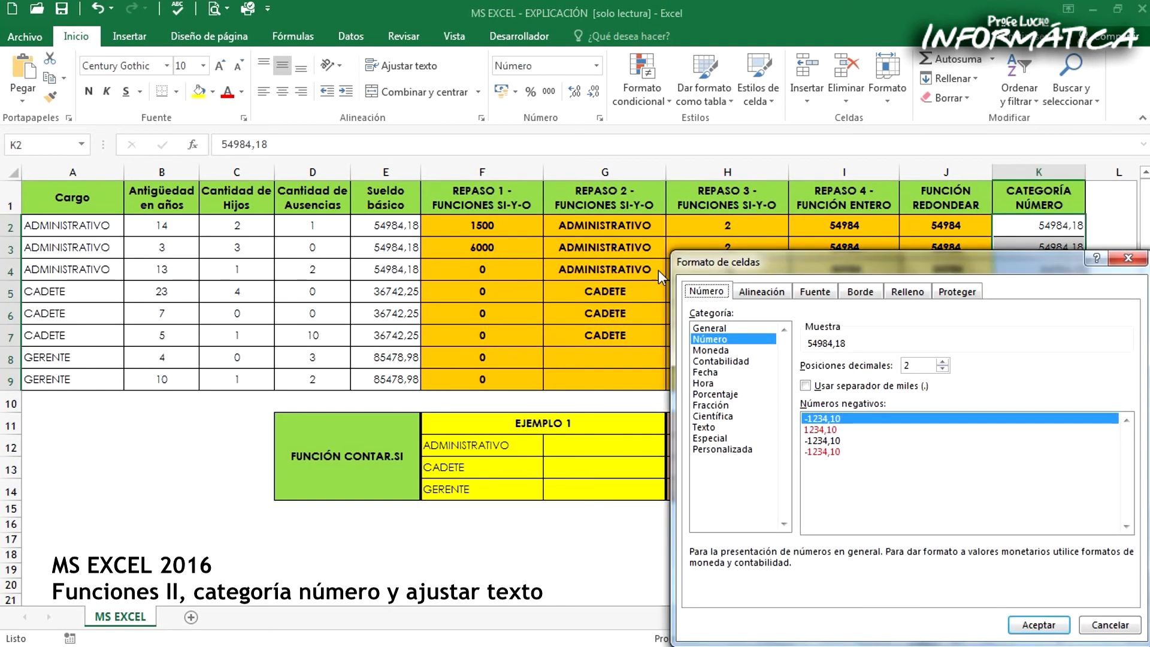
left_click_drag(795, 266, 415, 224)
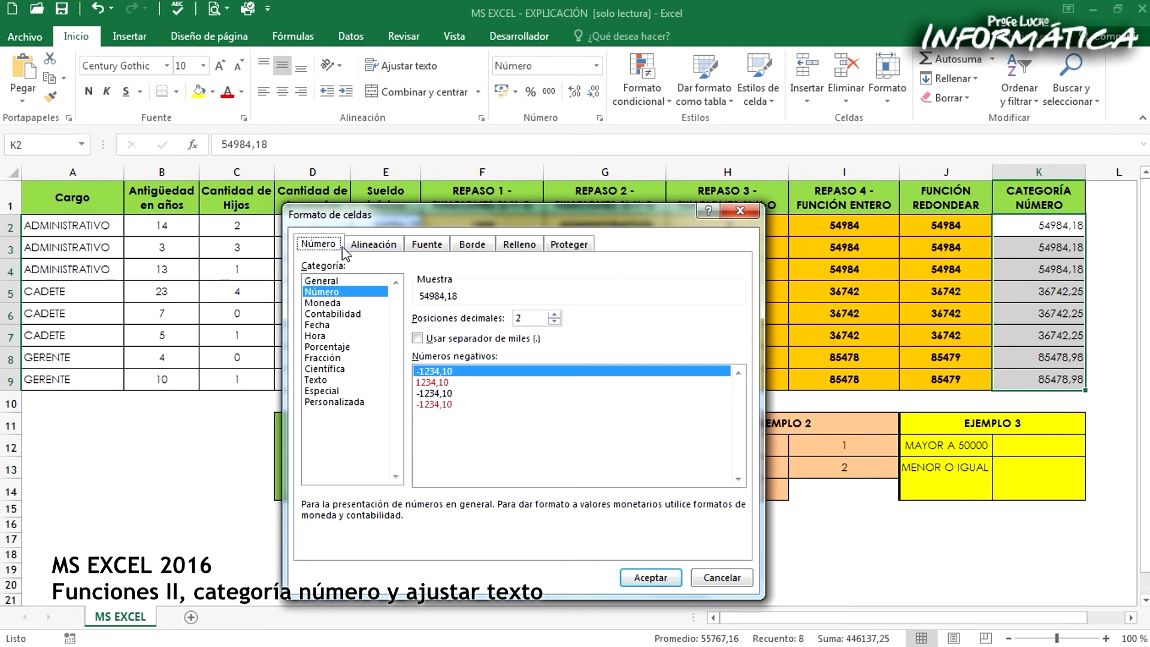
Review the alignment, font and border settings and the General, Moneda and Contabilidad number categories
left_click(372, 246)
left_click(426, 245)
left_click(477, 246)
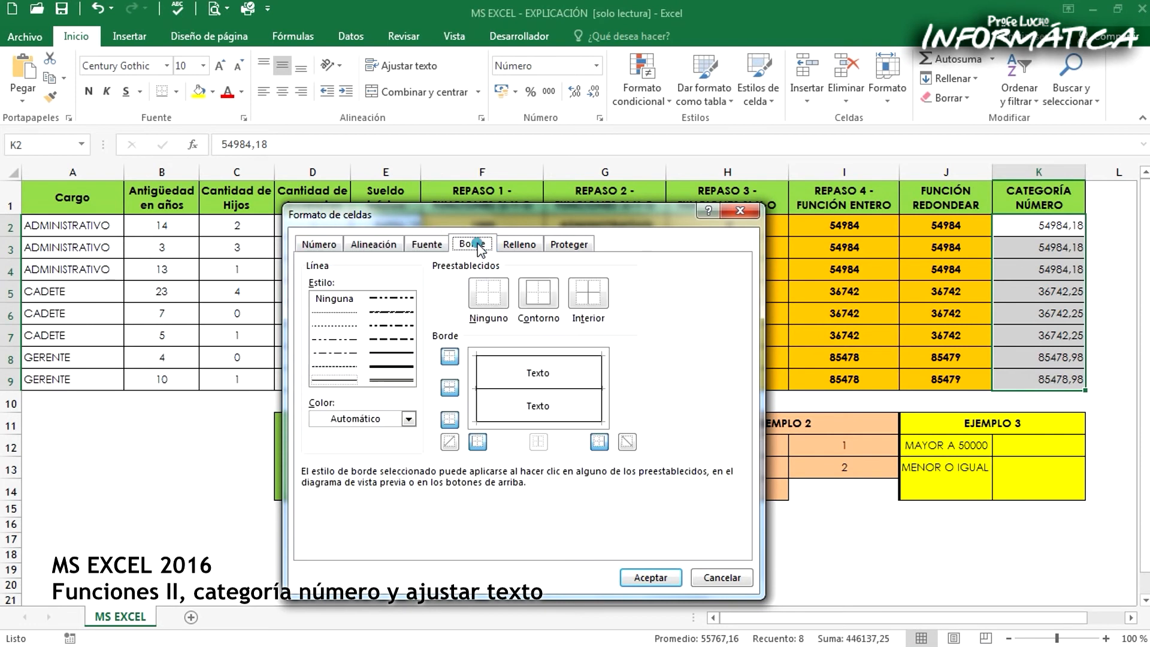
left_click(322, 245)
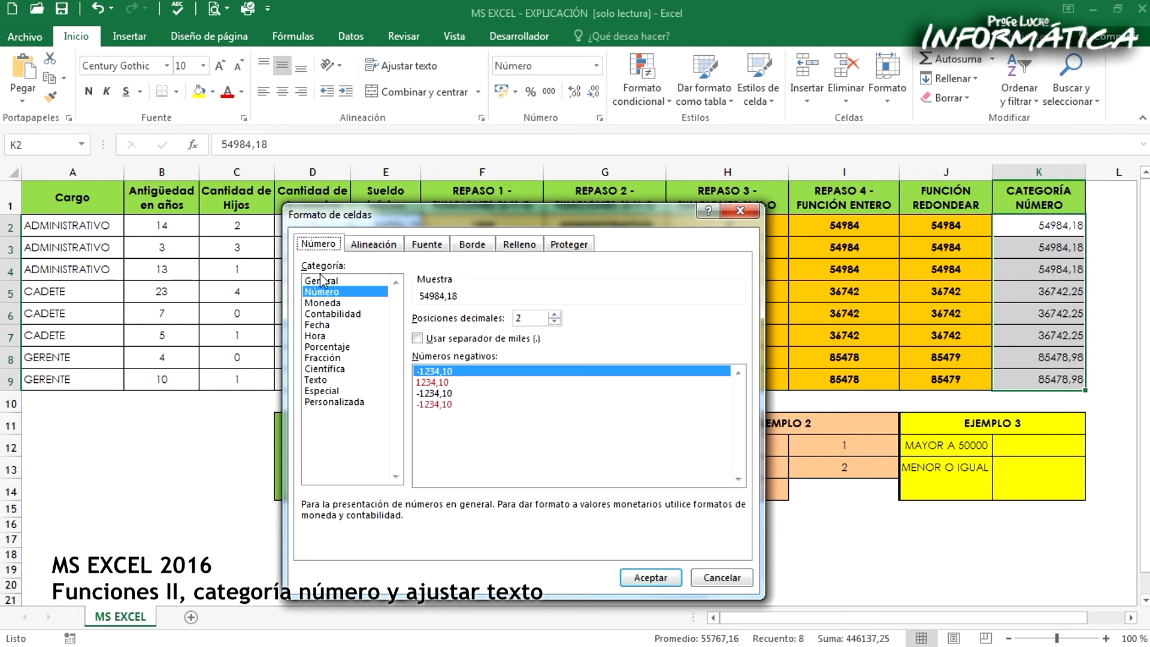
left_click(321, 281)
left_click(328, 303)
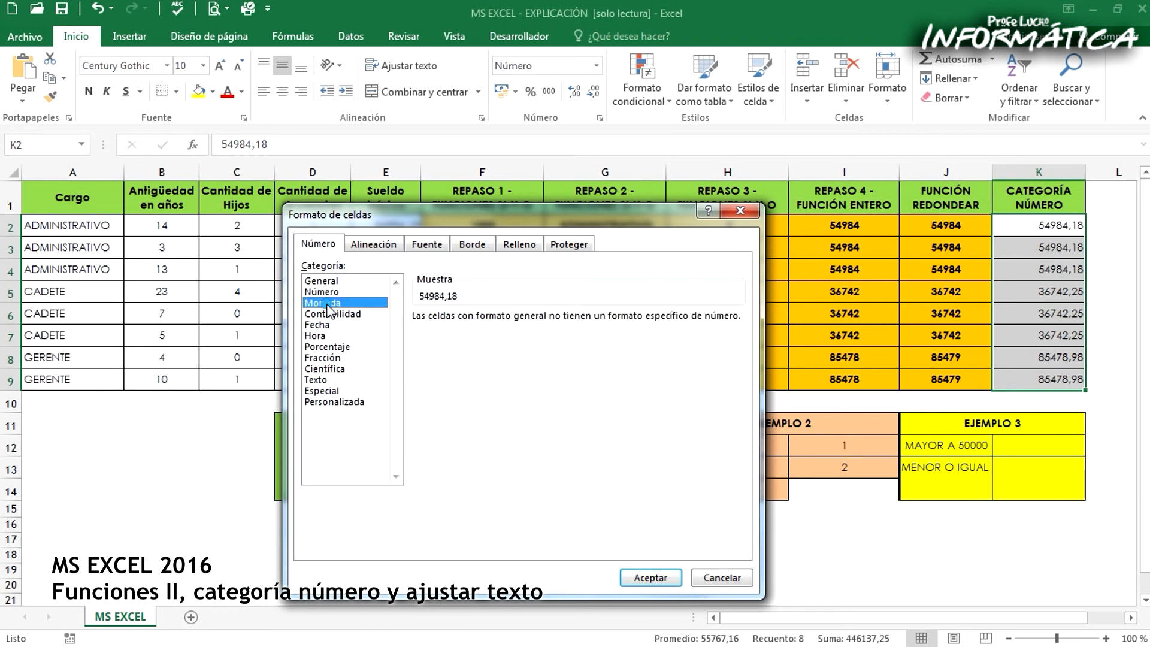
left_click(329, 315)
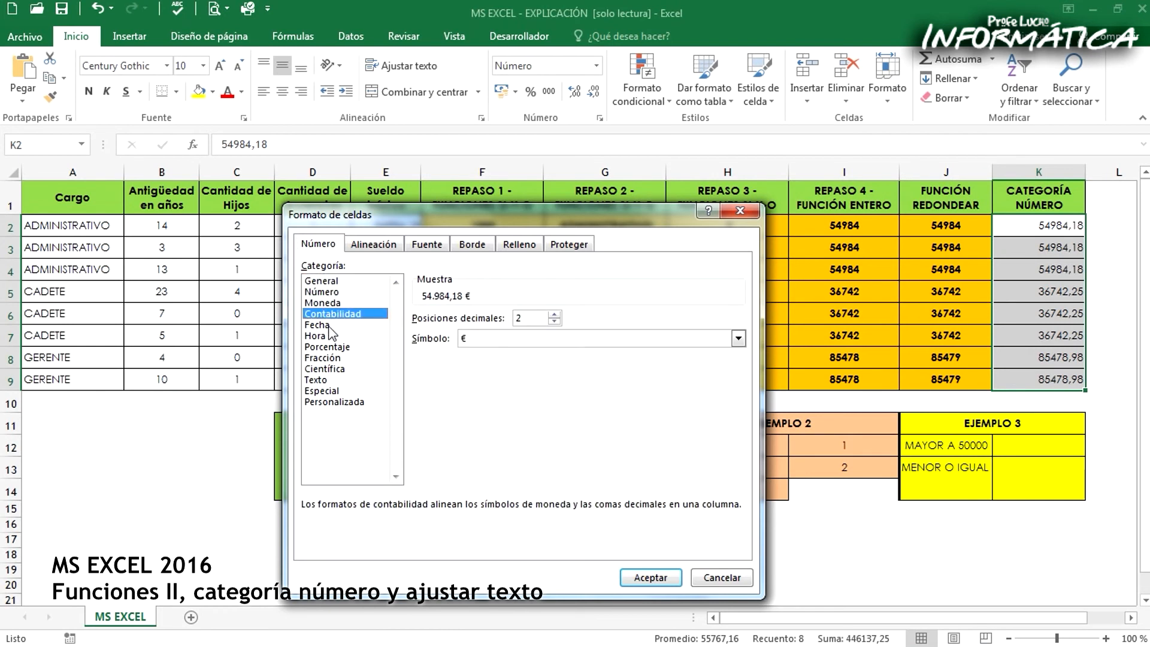
Format K2:K9 with the Número category and 0 decimal places
left_click(322, 292)
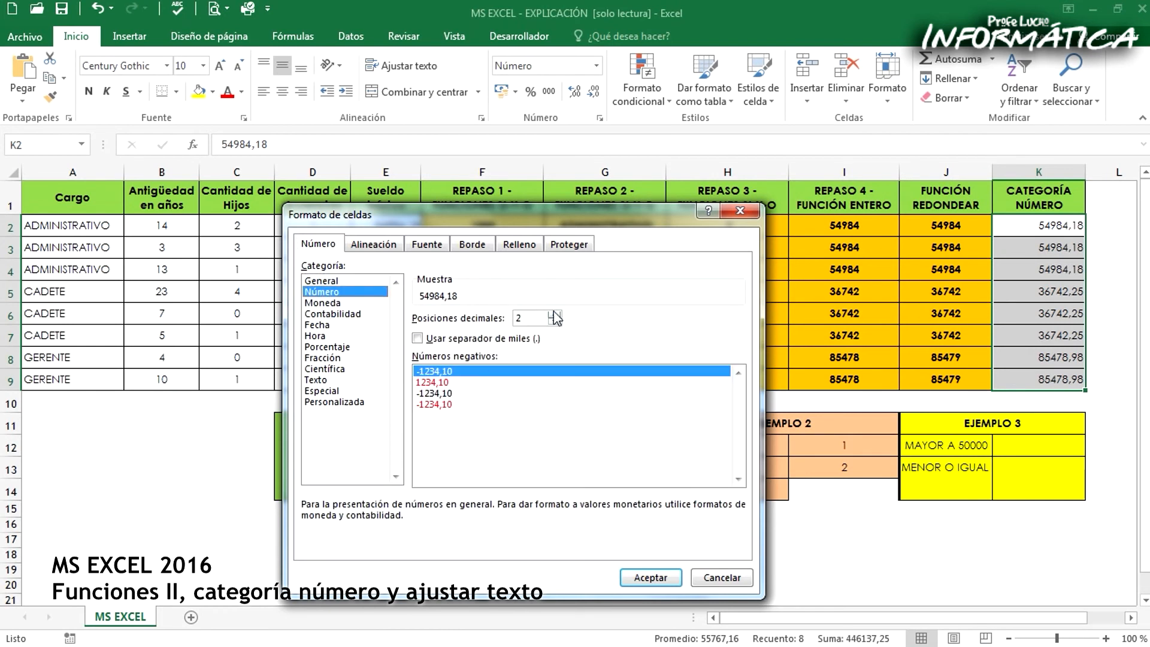
left_click_drag(601, 213, 648, 195)
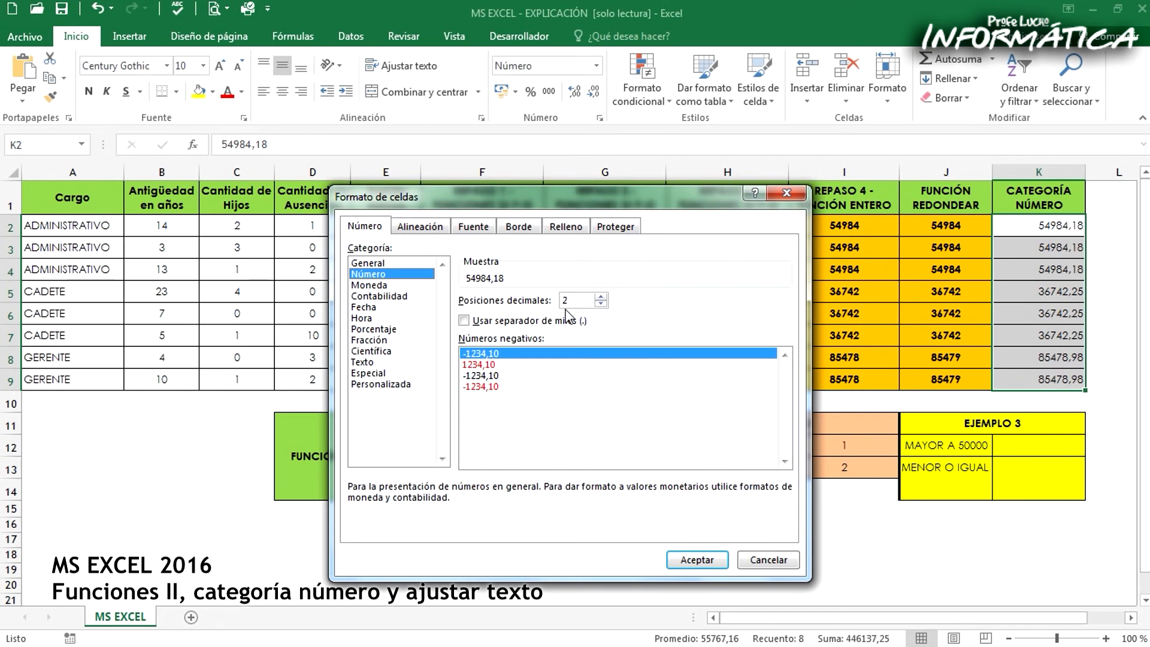
double_click(600, 304)
left_click(698, 560)
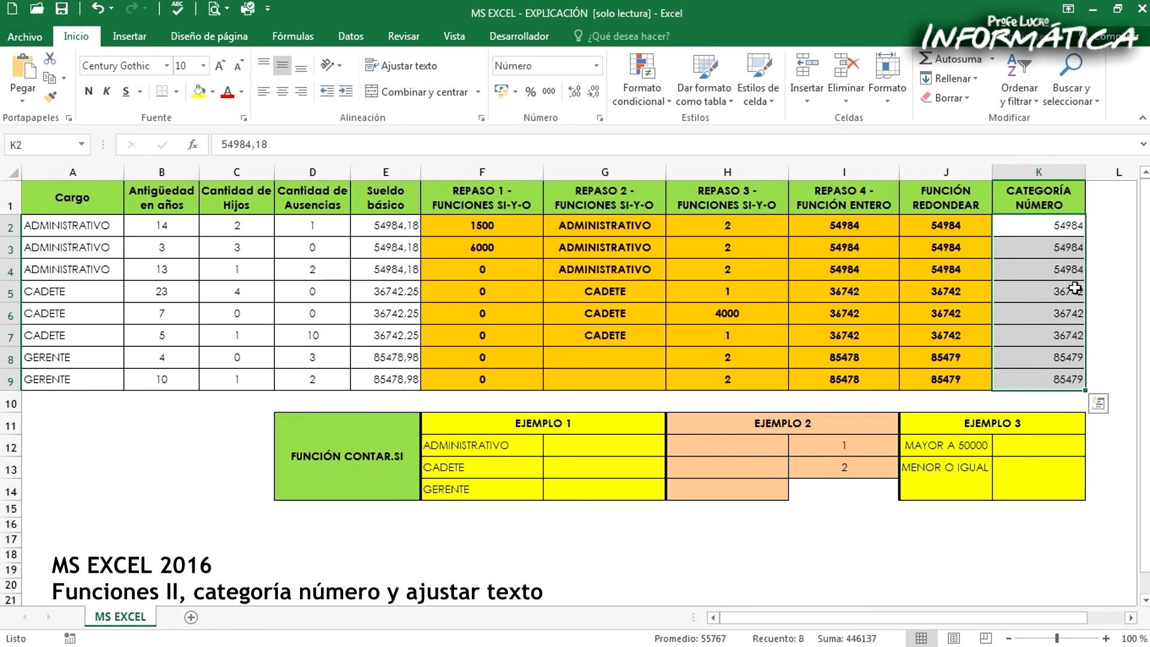
Compare the FUNCIÓN REDONDEAR values with the number-formatted CATEGORÍA NÚMERO values, checking the underlying cell contents
left_click_drag(1016, 227, 967, 374)
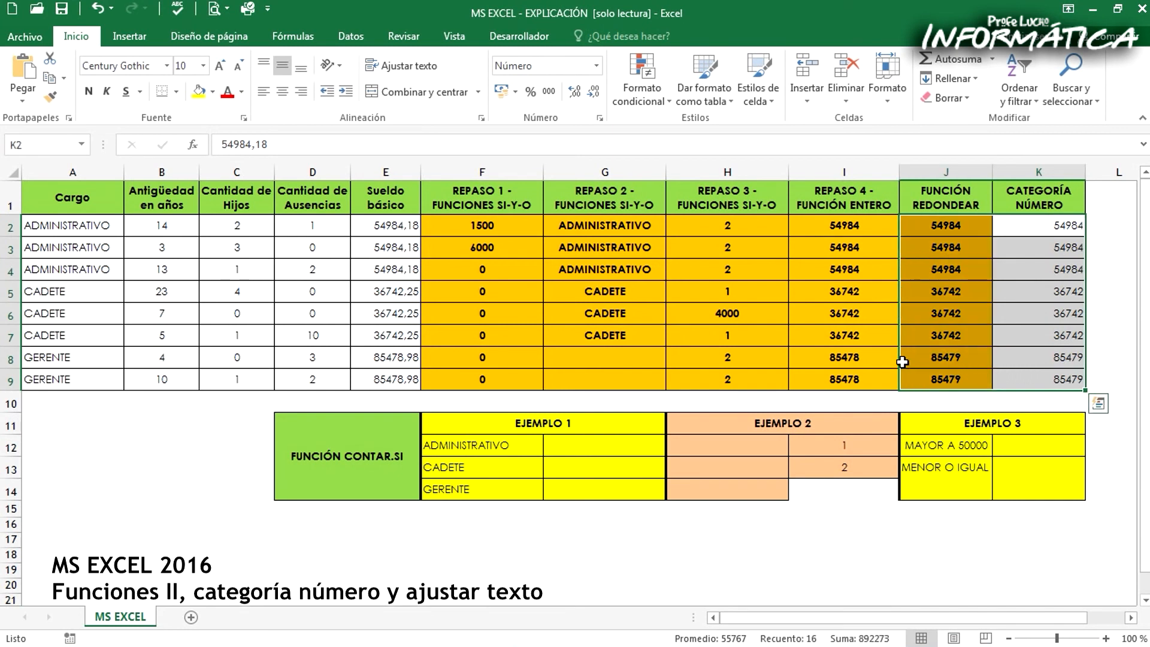
left_click(1002, 222)
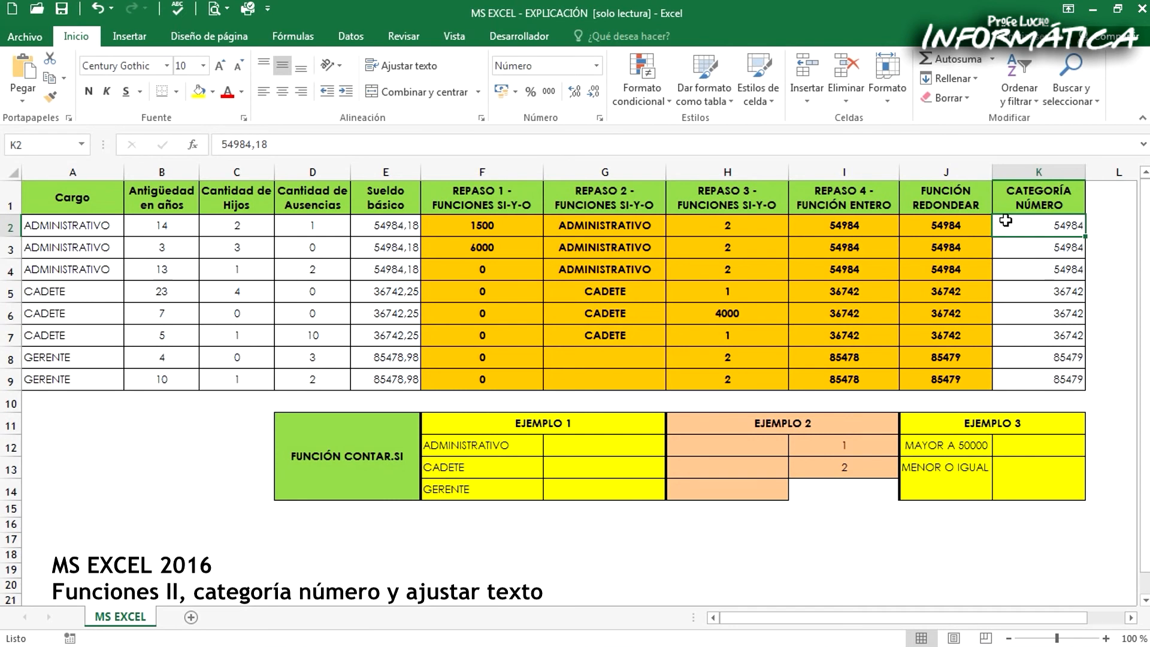
left_click_drag(932, 222, 948, 376)
left_click(1023, 245)
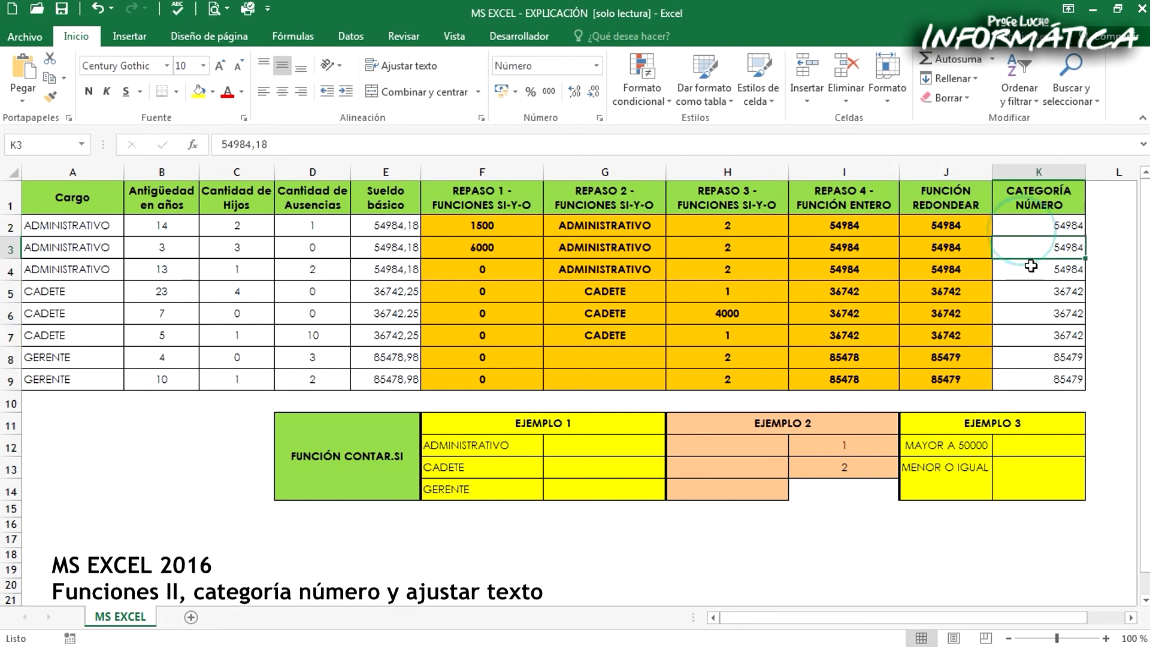
left_click(962, 230)
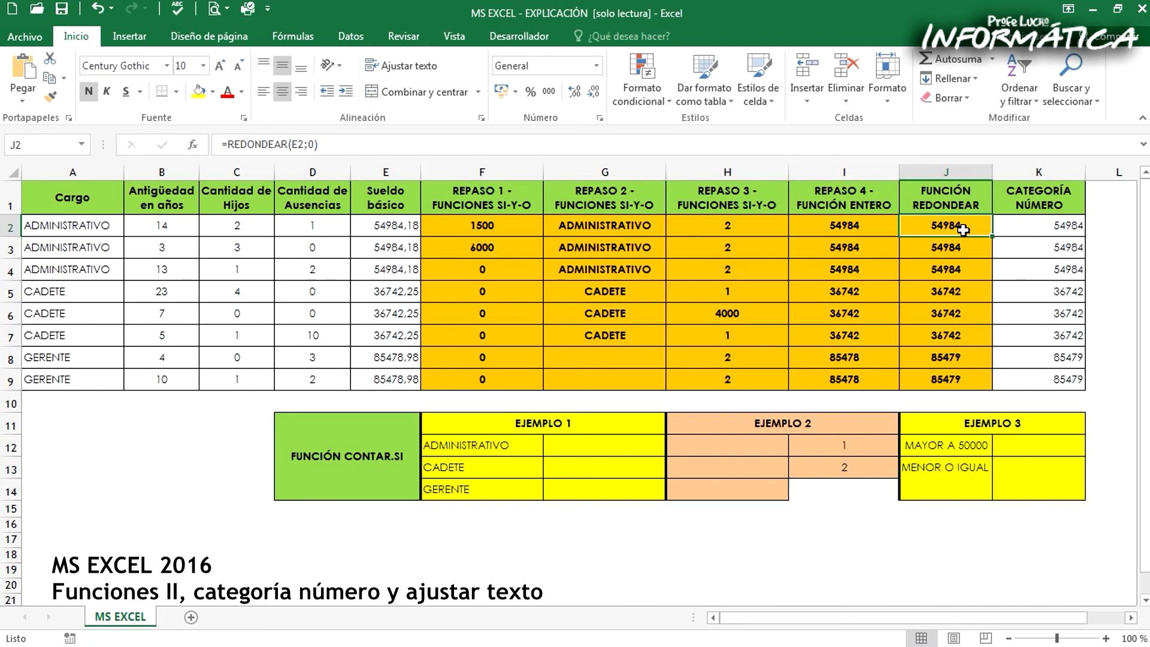
left_click_drag(1043, 226, 1036, 378)
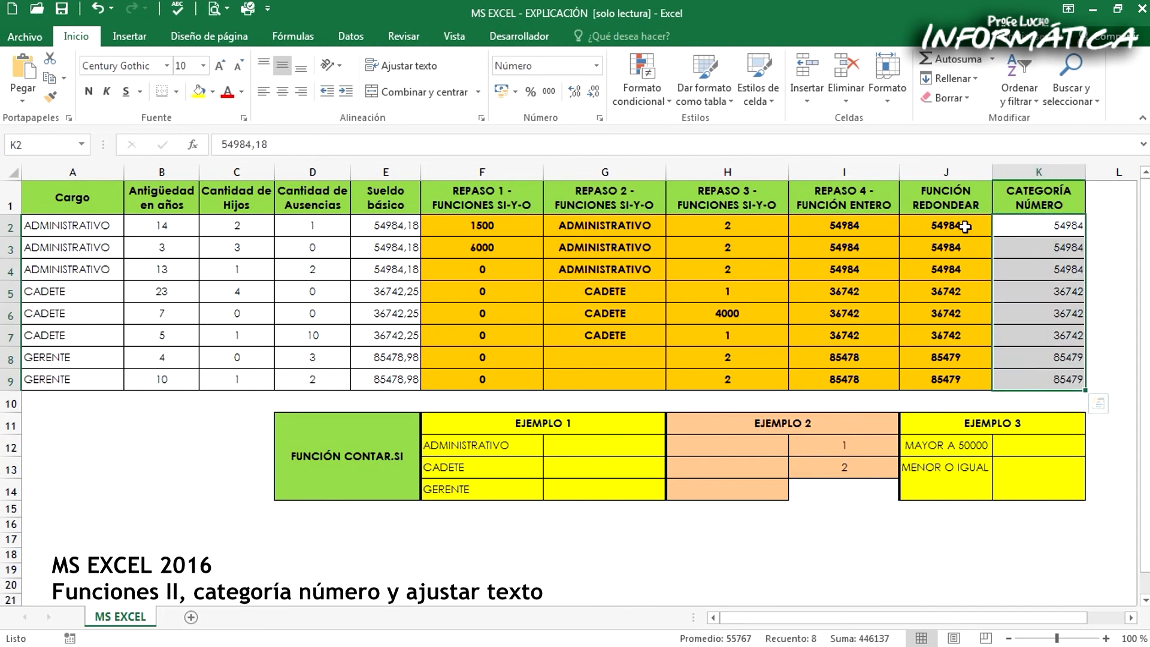
left_click_drag(964, 226, 1021, 376)
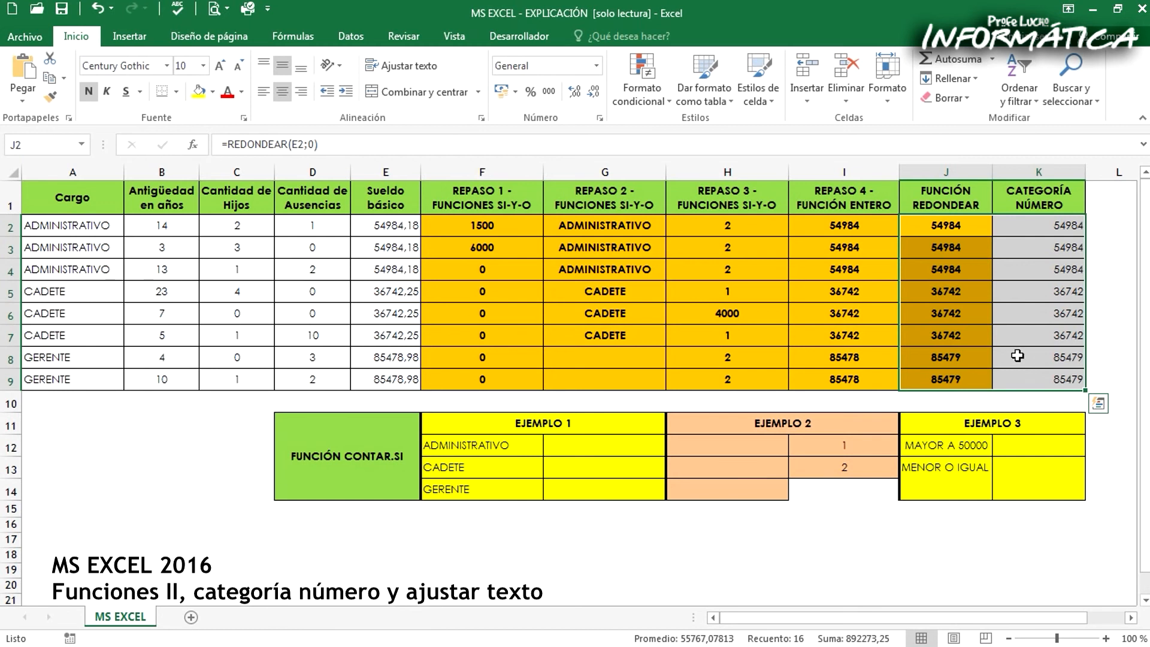
Enter =CONTAR.SI(G2:G9;"ADMINISTRATIVO") in G12 to count the ADMINISTRATIVO entries in the REPASO 2 column
left_click(601, 446)
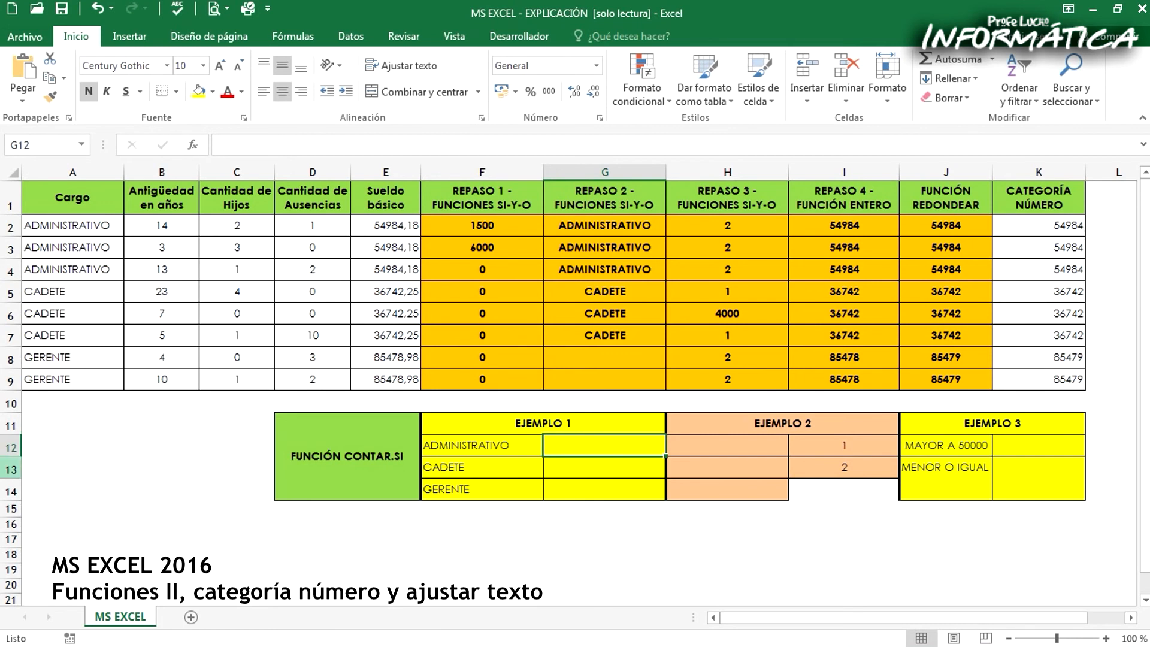
type("=")
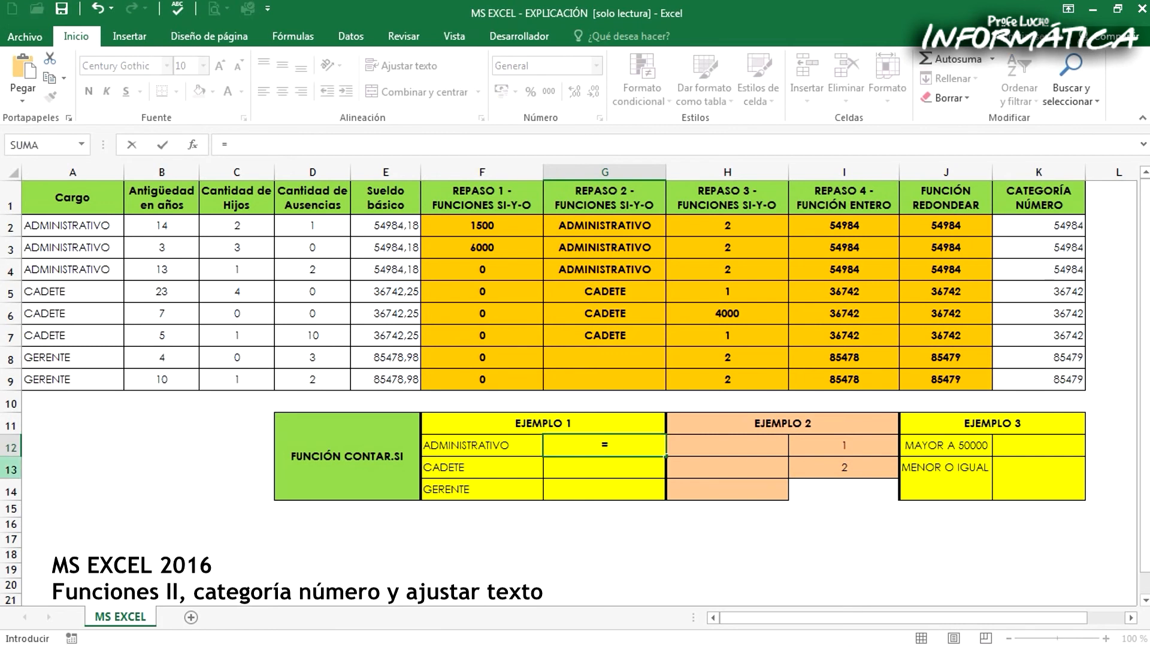
type("CONTAR.SI(")
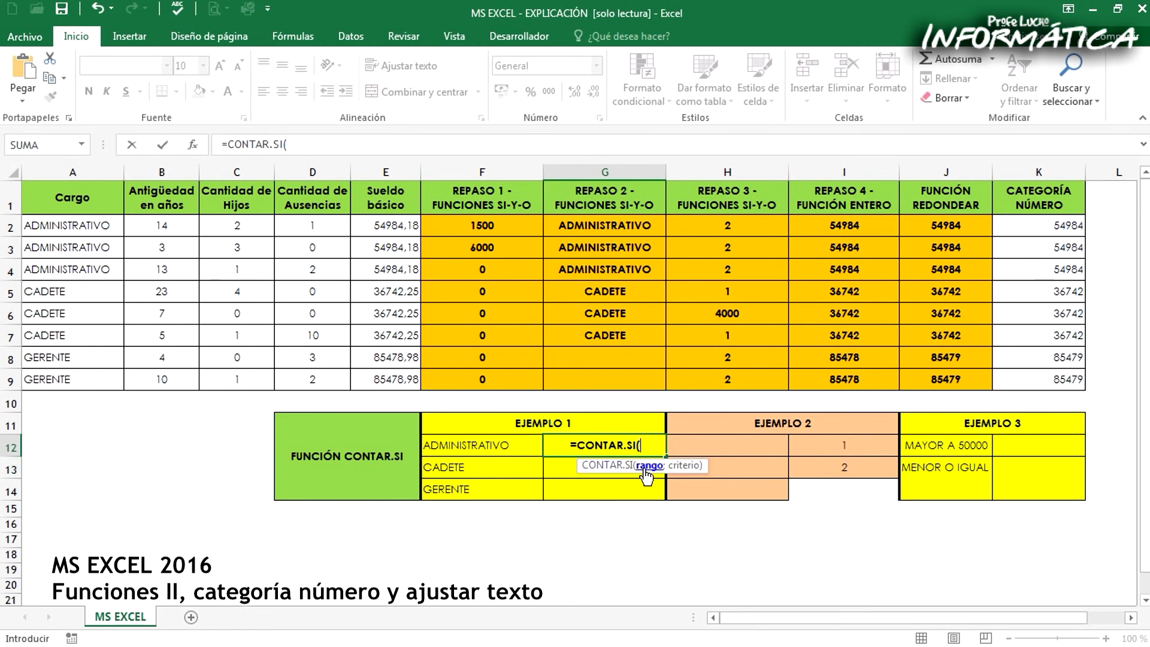
left_click_drag(609, 223, 632, 378)
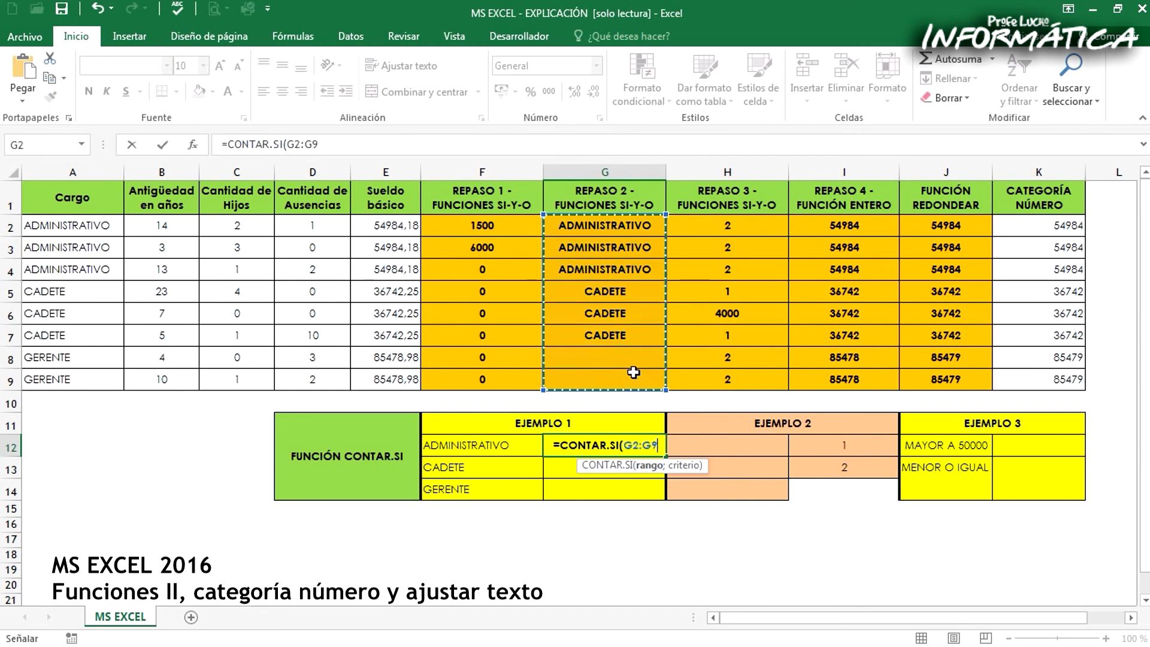
type(";")
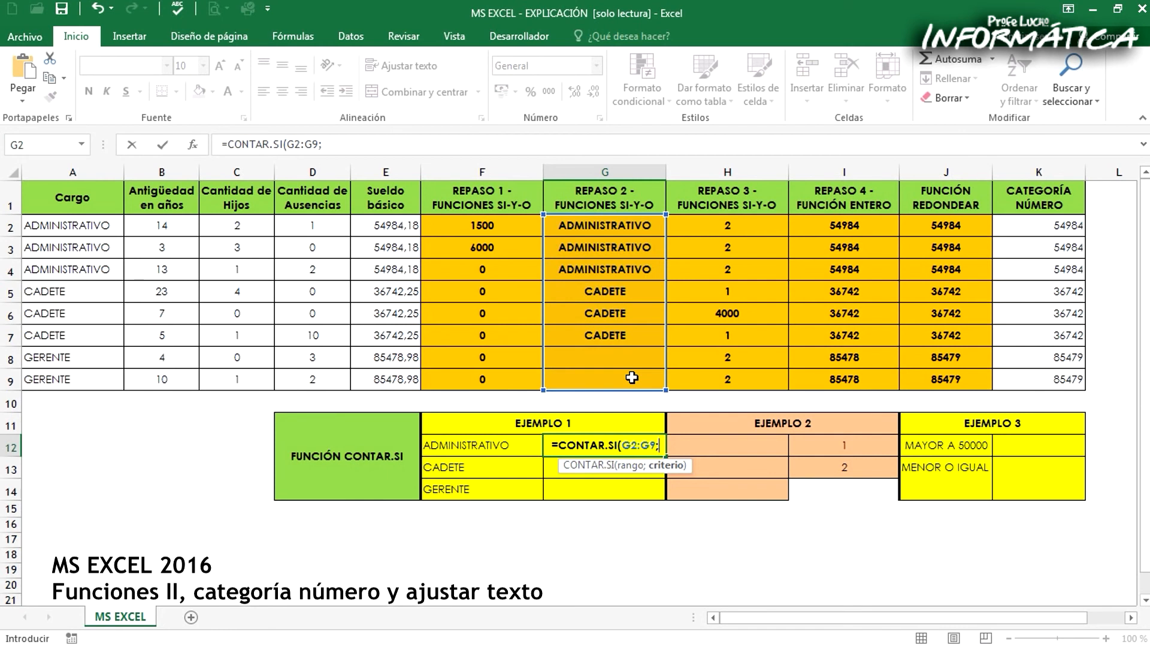
type("\"")
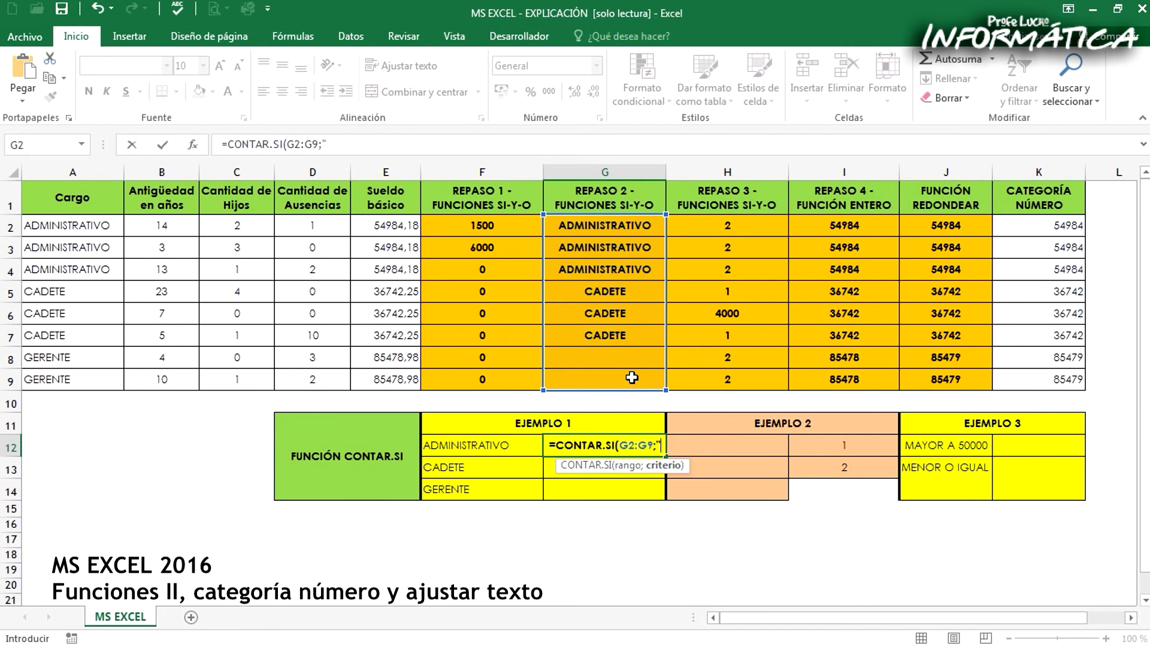
type("ADMINIS")
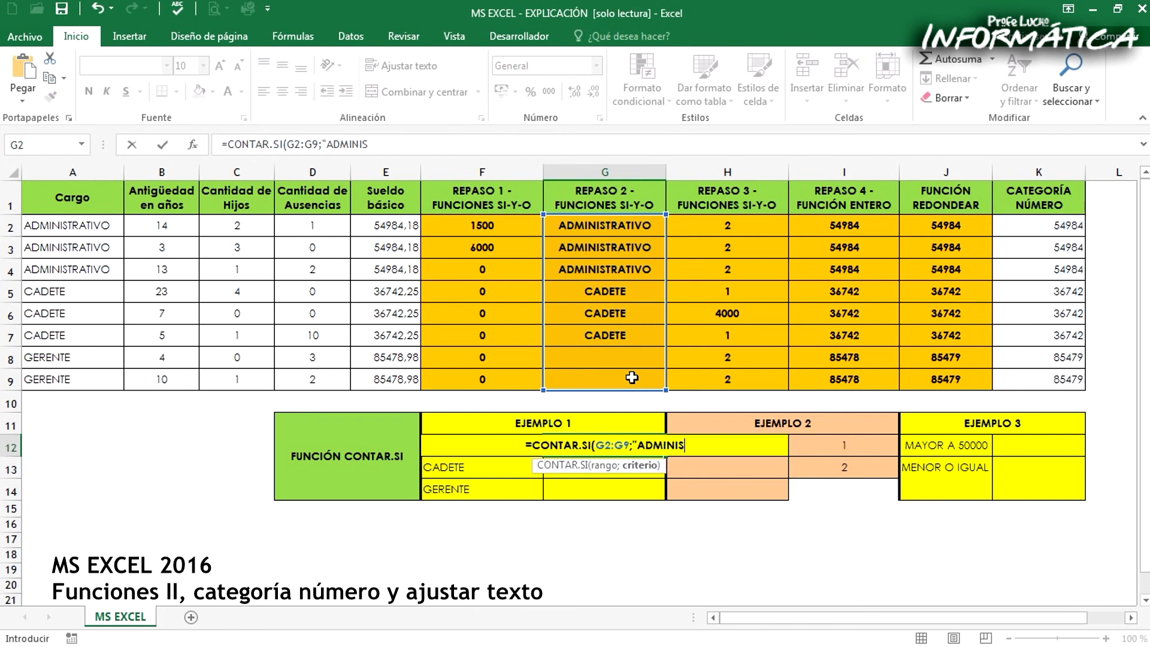
type("TRATIVO\"")
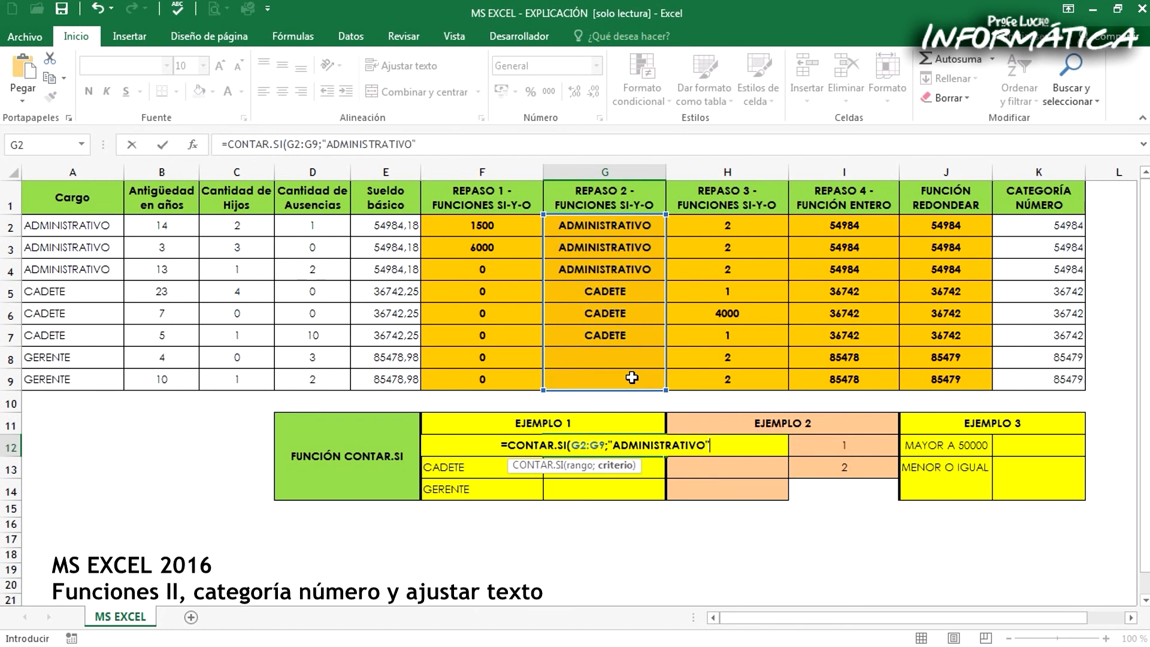
type(")")
key("Return")
key("Up")
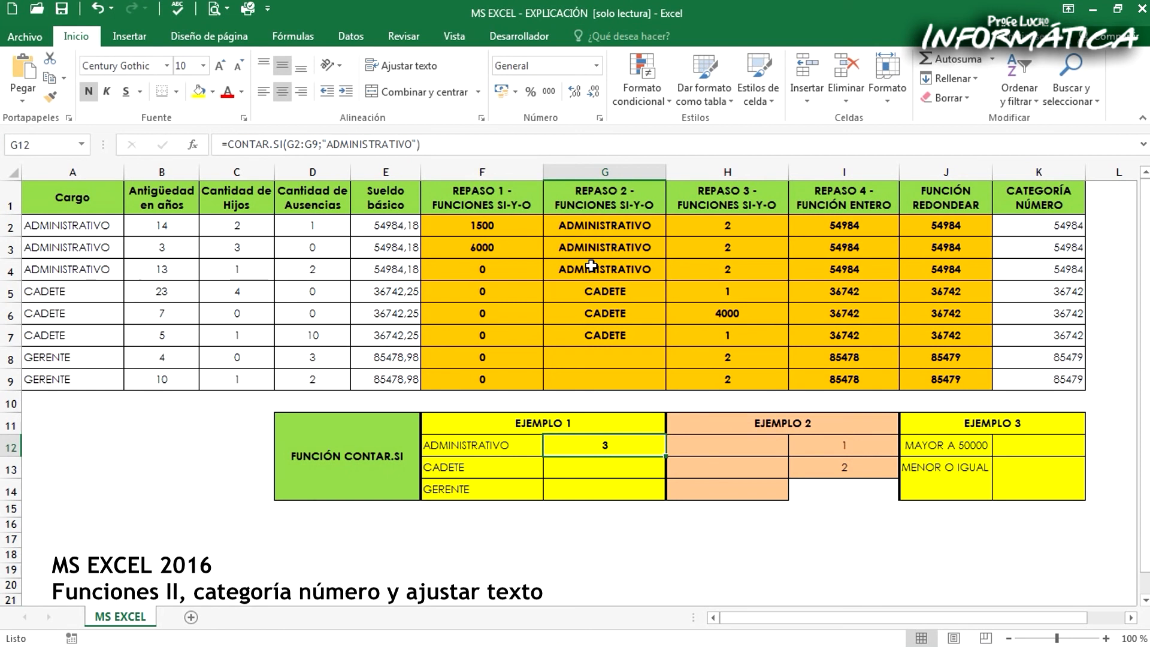
Check the counted range G2:G9 and the criterion text of the CONTAR.SI formula in G12
left_click_drag(576, 227, 558, 369)
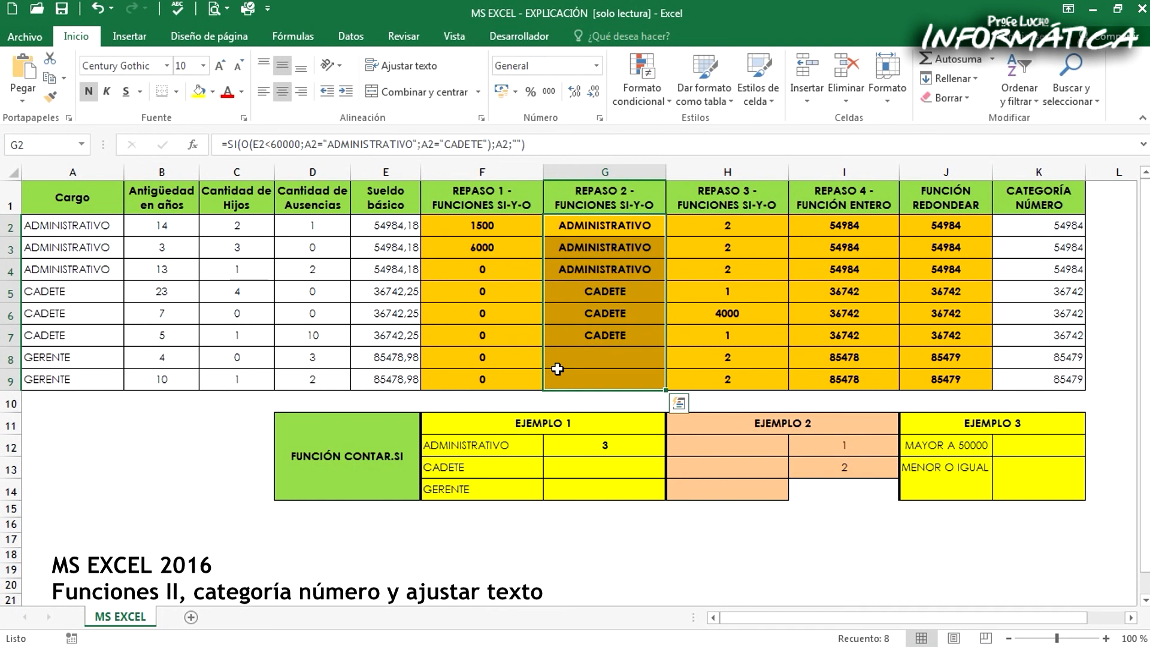
left_click(582, 430)
left_click_drag(336, 145, 365, 144)
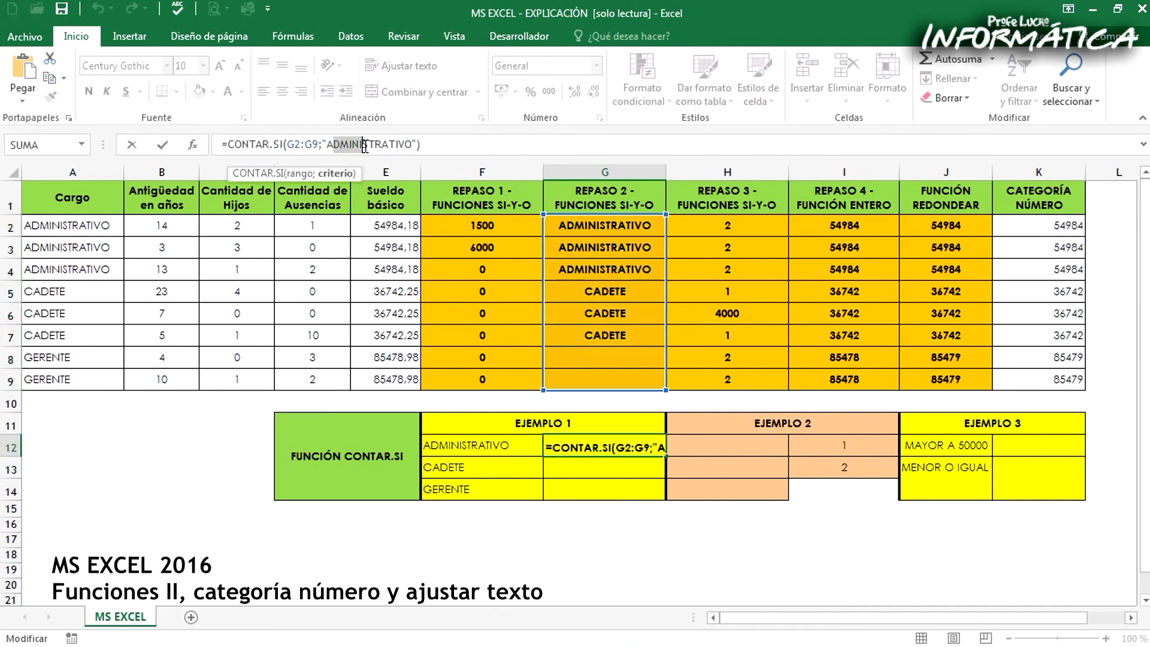
key("Escape")
Enter =CONTAR.SI(G2:G9;"CADETE") in G13 to count the CADETE entries in the REPASO 2 column
left_click(621, 464)
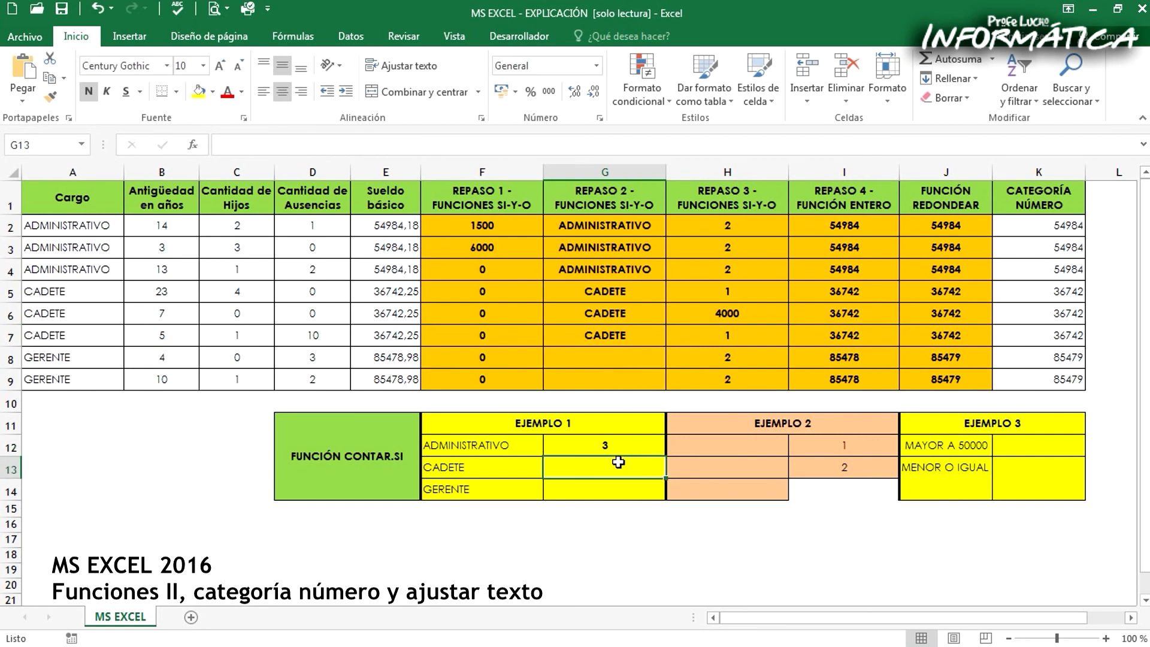
type("=CONTAR.SI")
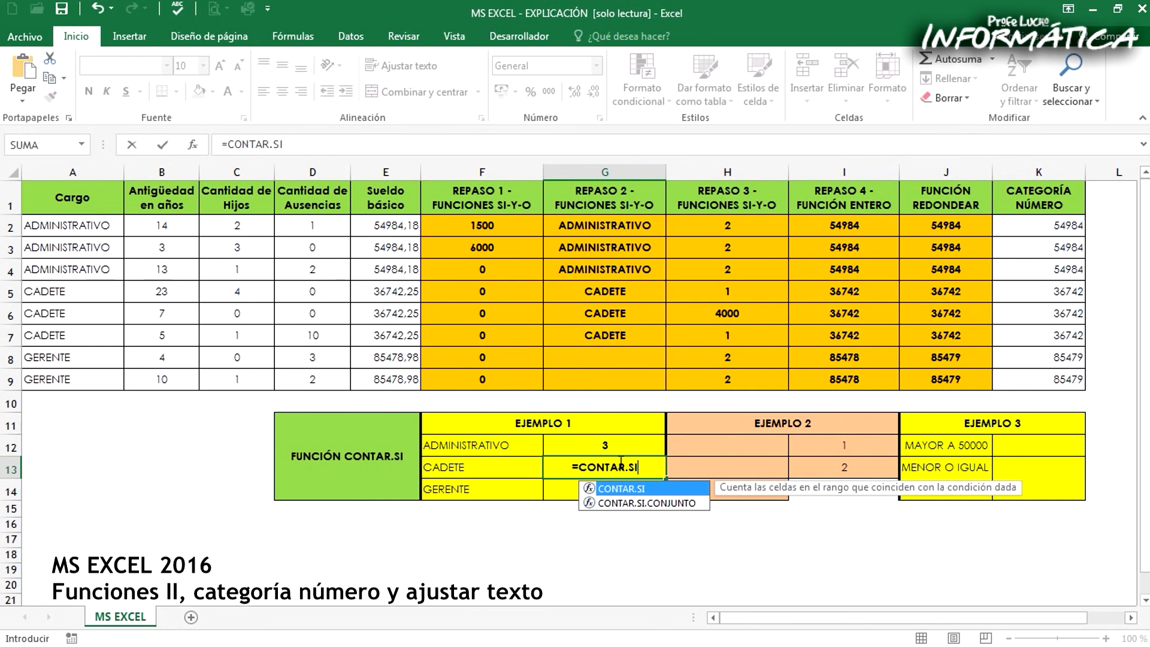
type("(")
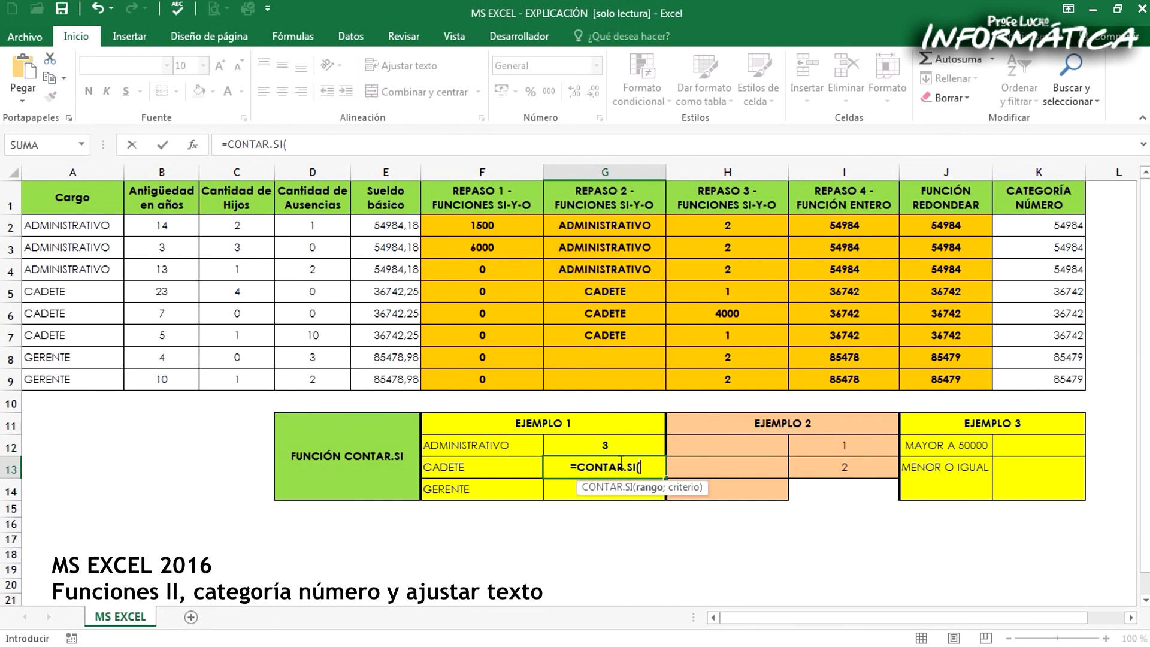
left_click_drag(577, 228, 579, 380)
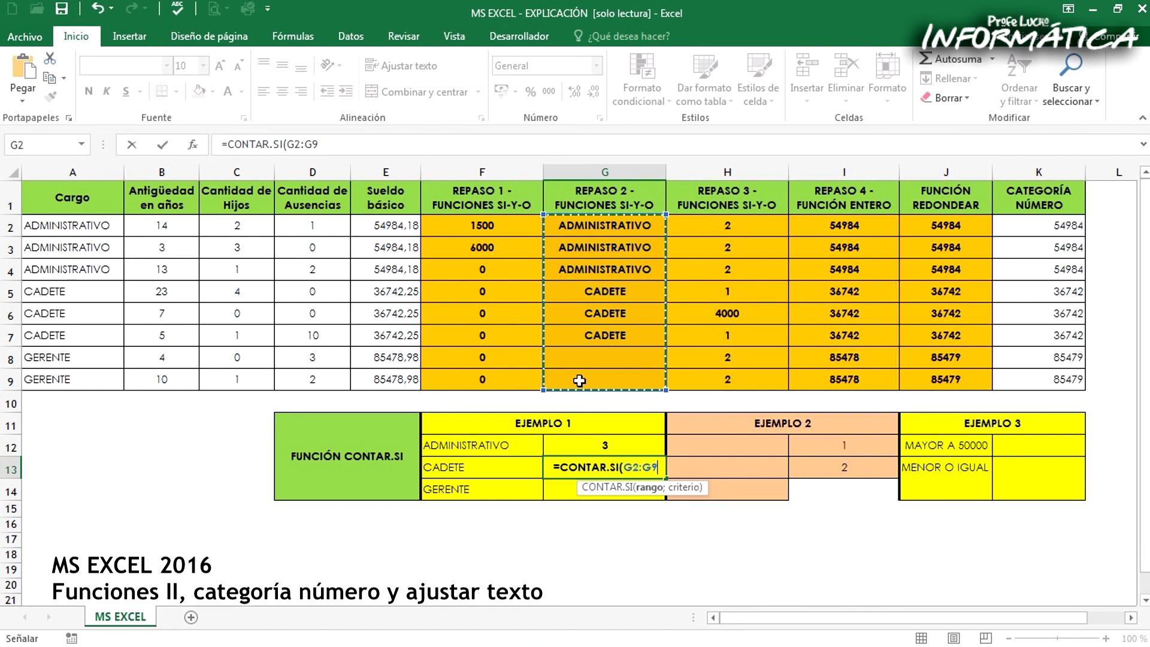
type(";")
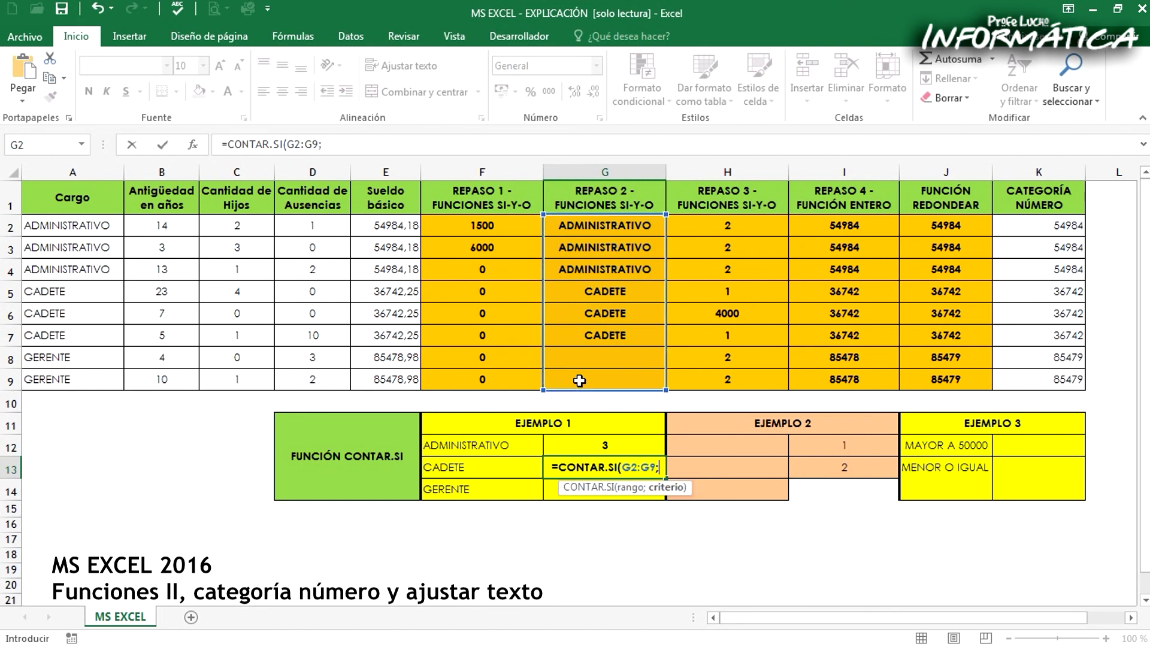
type("\"CADETE")
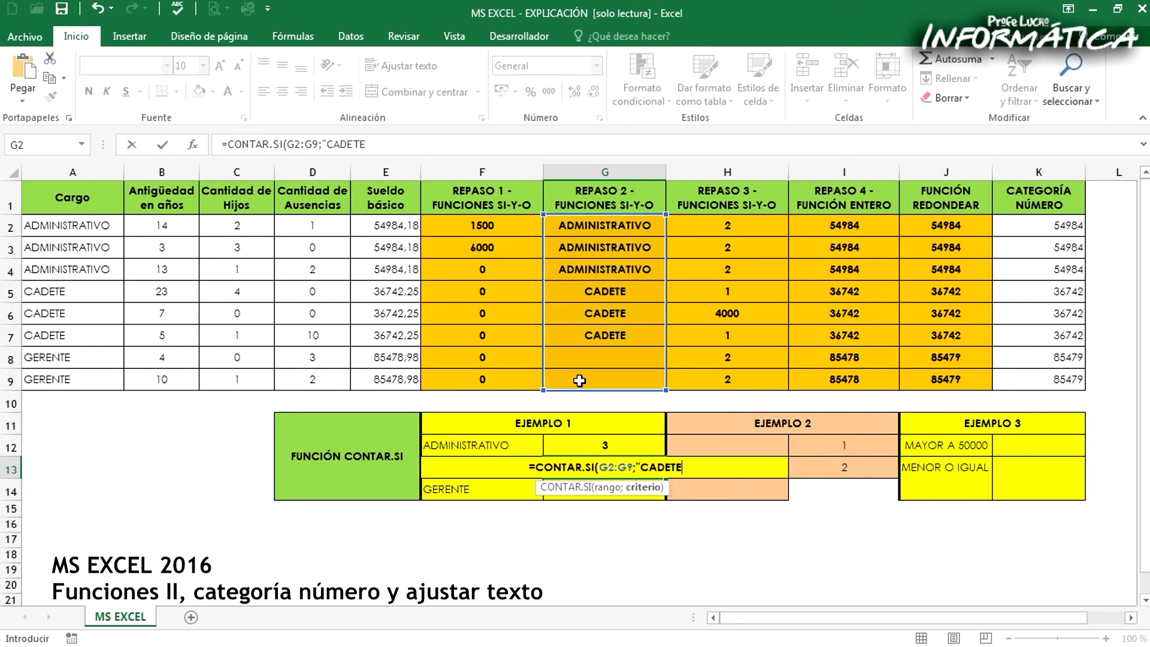
type("\")")
key("Return")
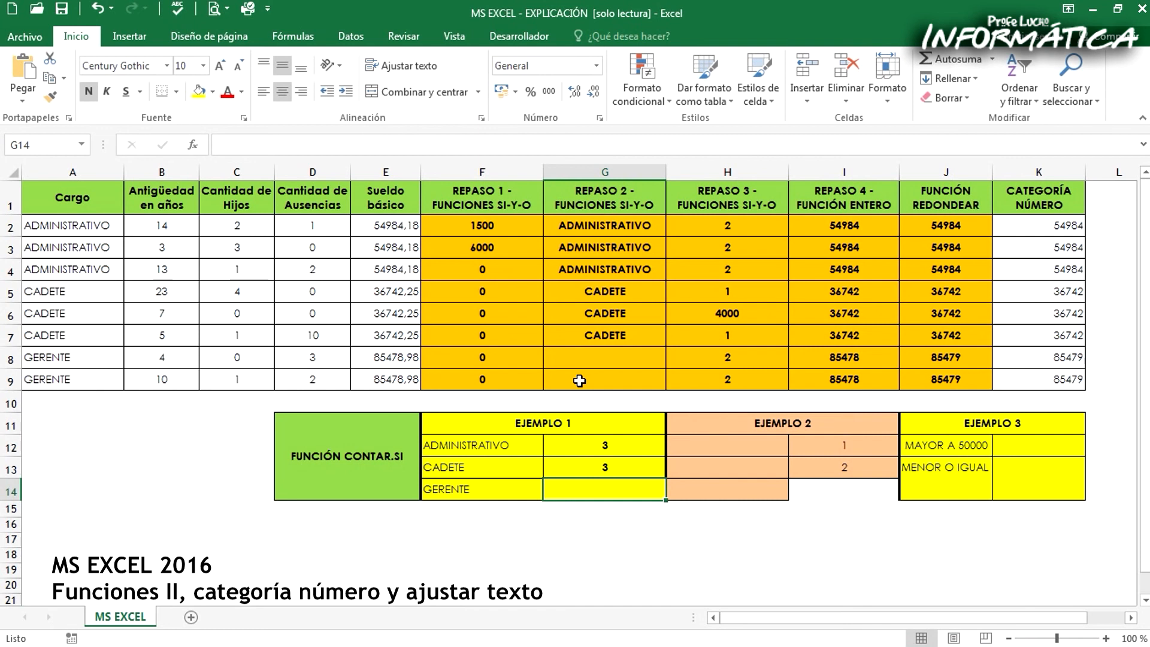
Enter =CONTAR.SI(G2:G9;"GERENTE") in G14 to count the GERENTE entries in the REPASO 2 column
type("=CONTARI.")
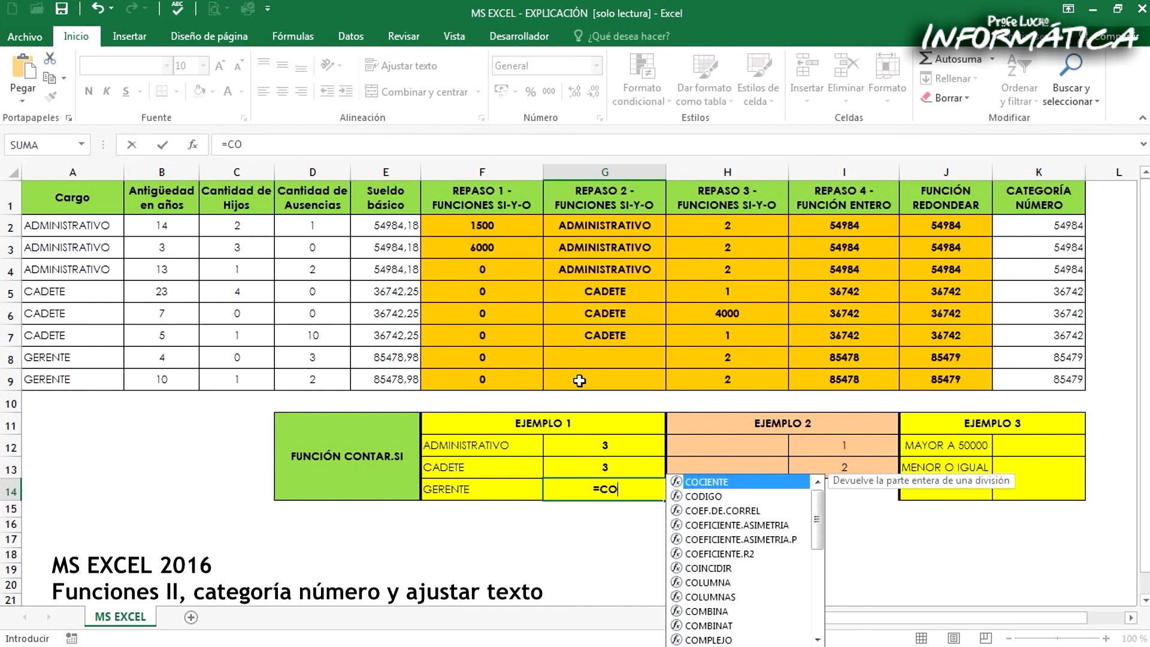
key("BackSpace")
key("BackSpace")
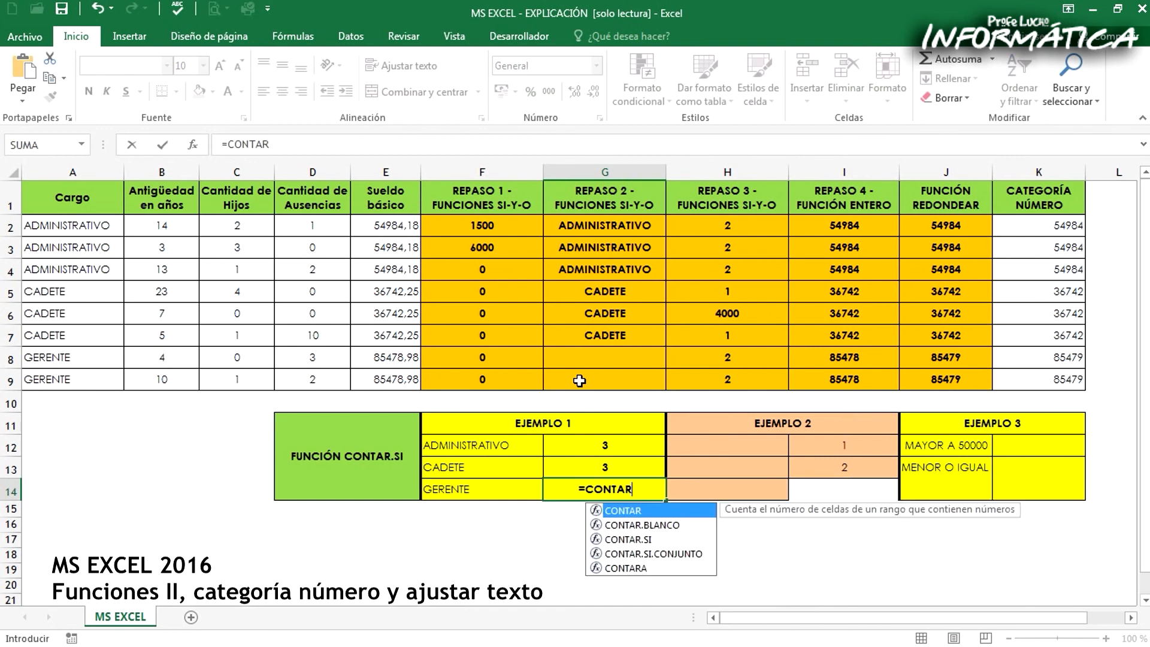
type(".SI(")
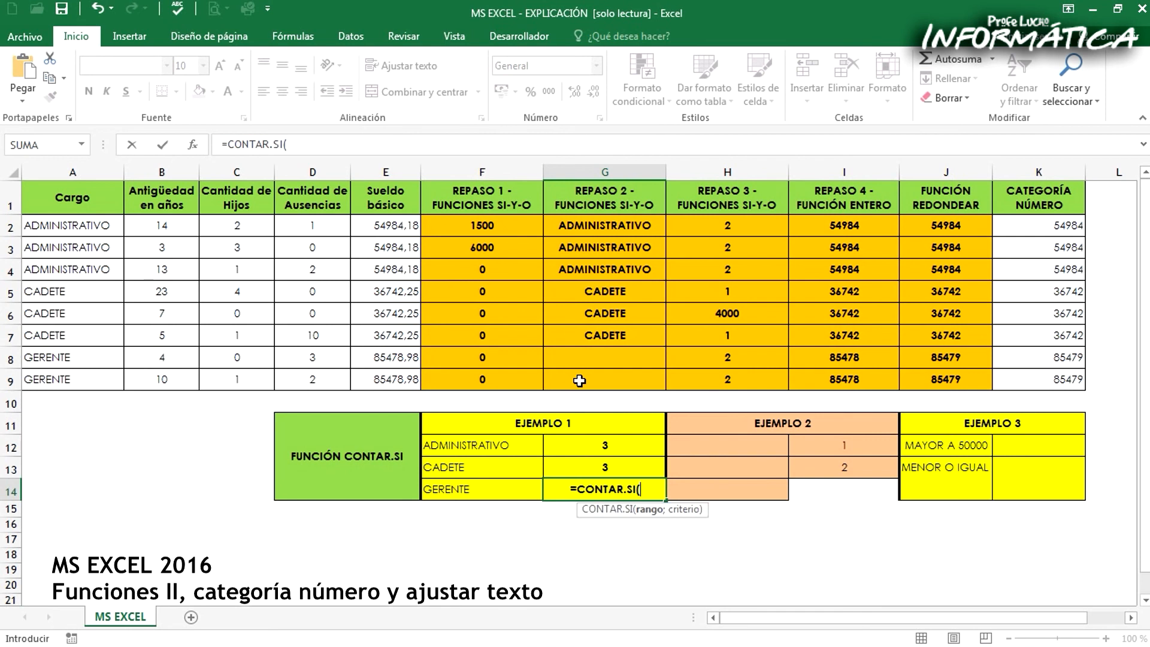
left_click_drag(583, 226, 591, 379)
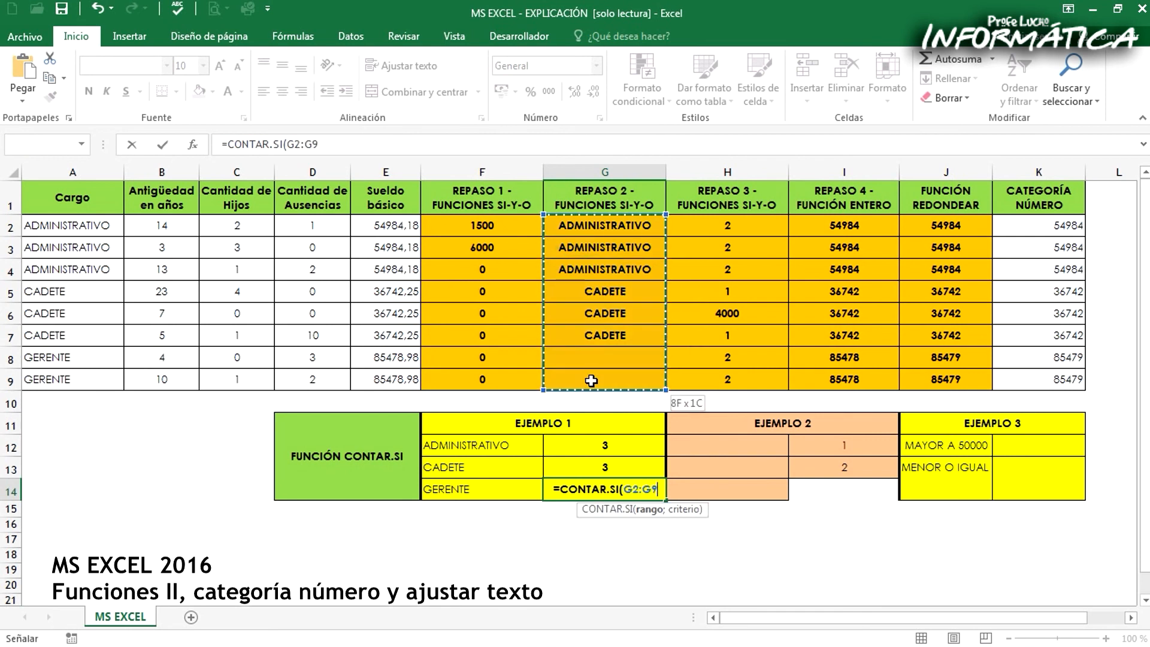
type(";")
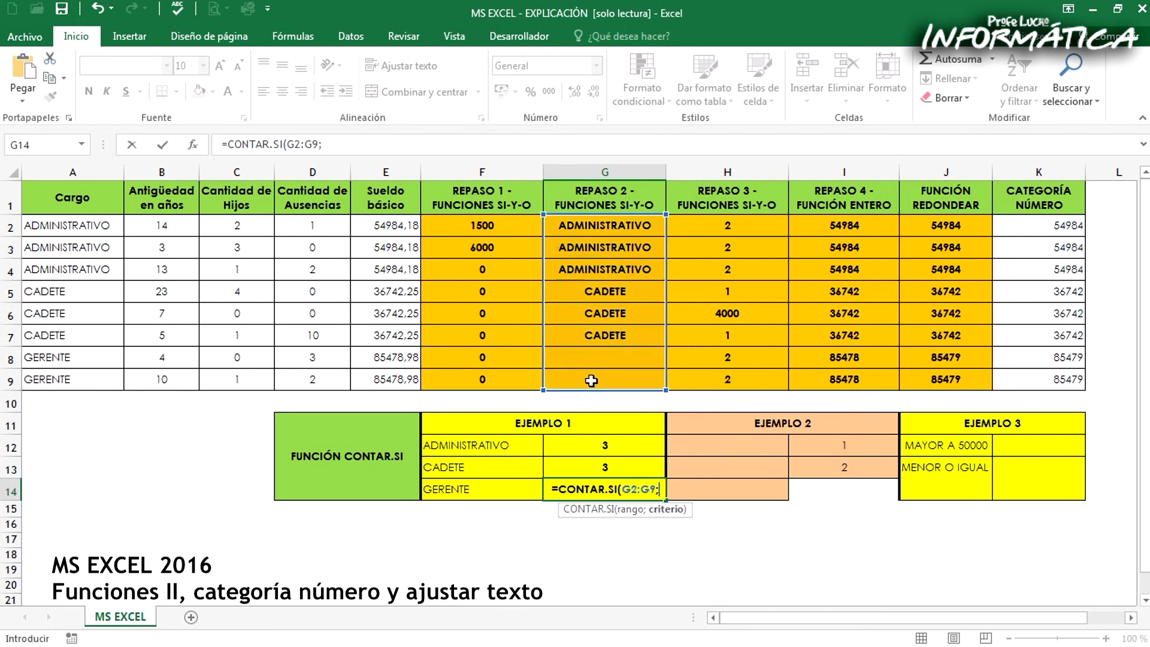
type("\"")
type("GERENTE")
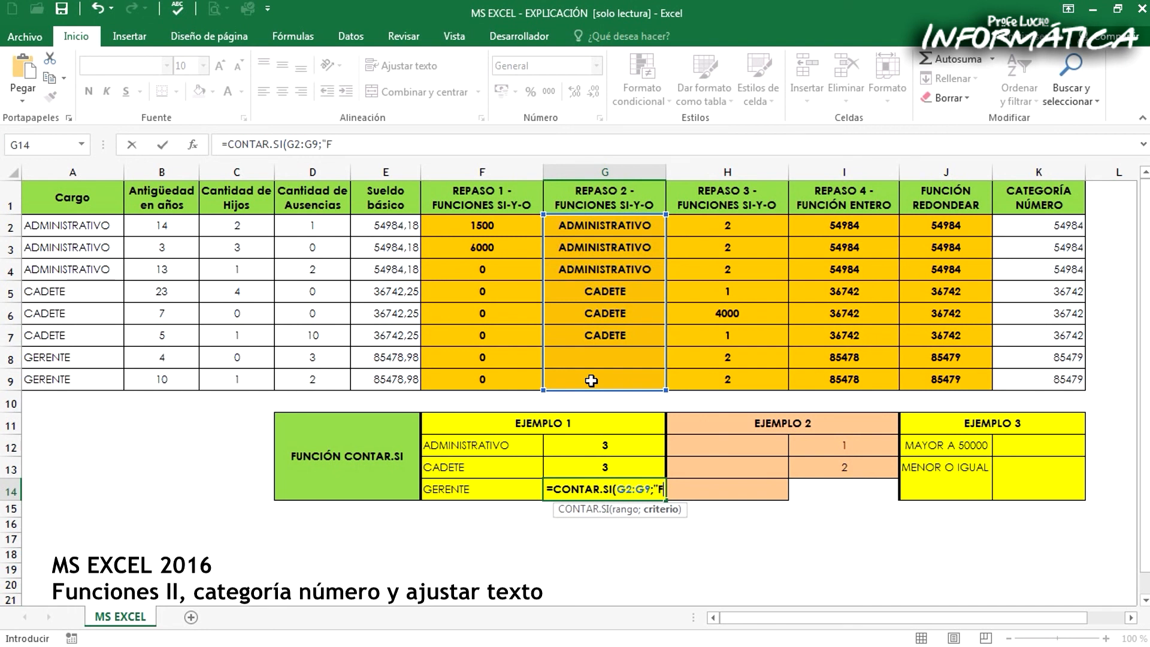
type("\")")
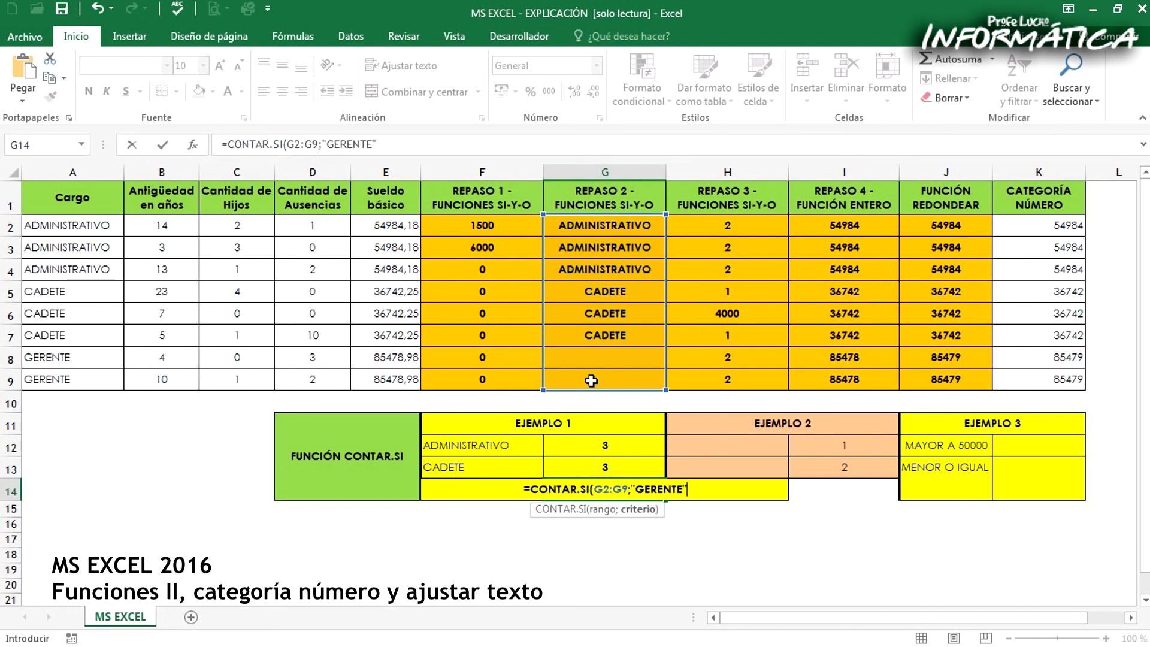
key("ctrl+Return")
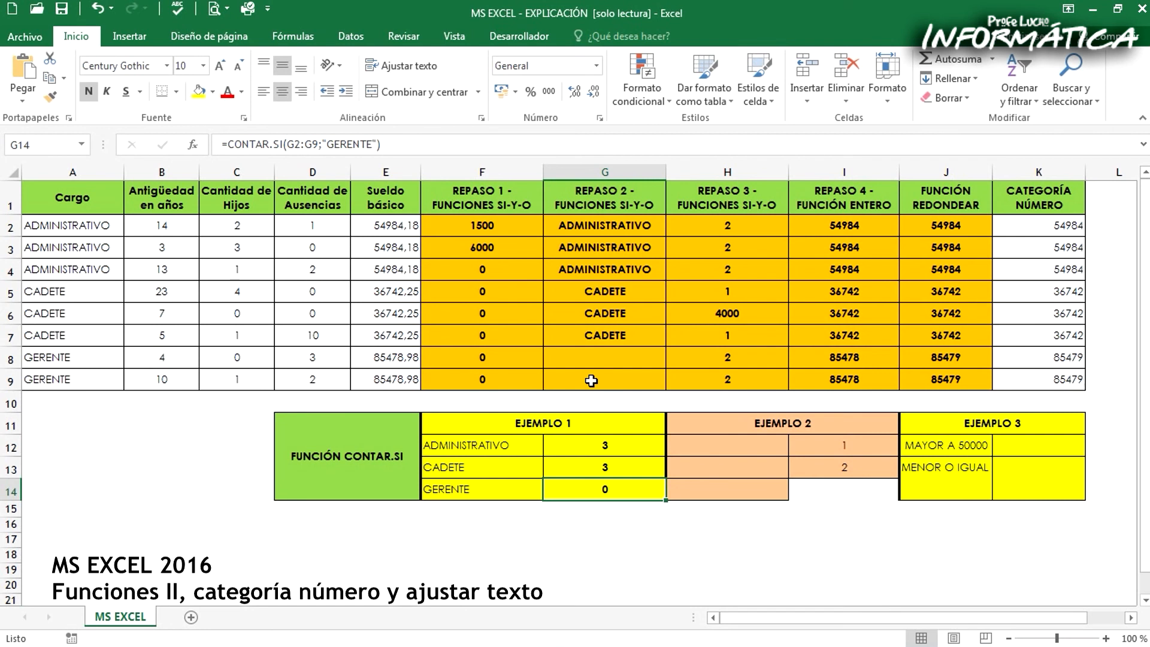
Replace the "ADMINISTRATIVO" criterion of the CONTAR.SI formula in G12 with a reference to cell F12
left_click(585, 442)
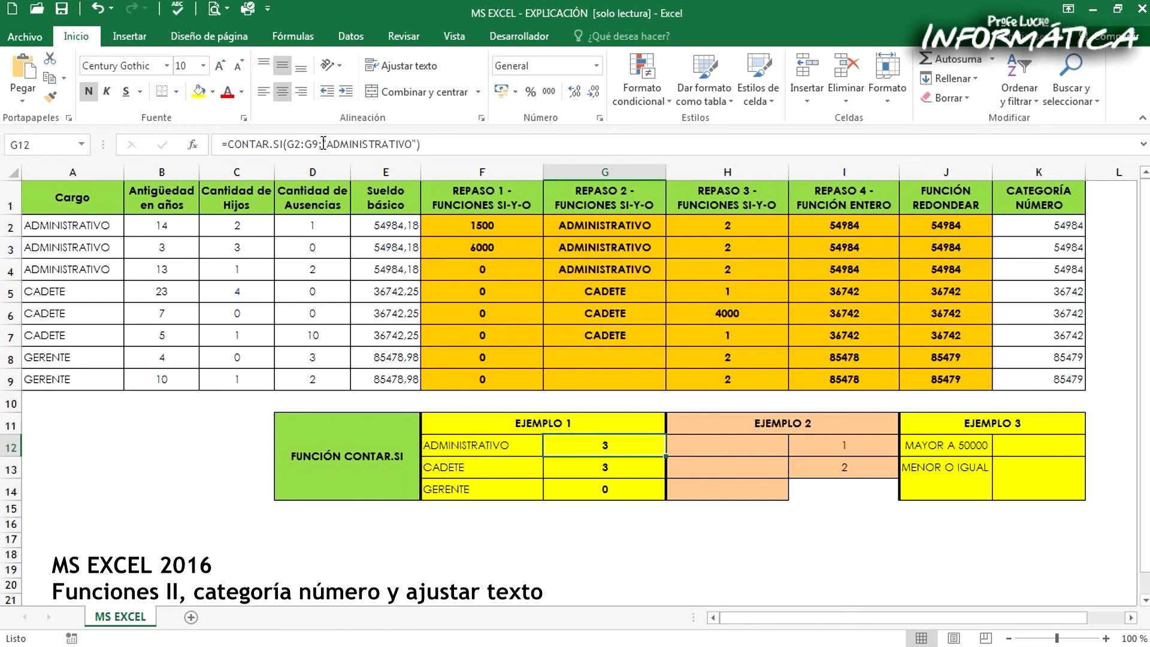
left_click_drag(323, 145, 417, 145)
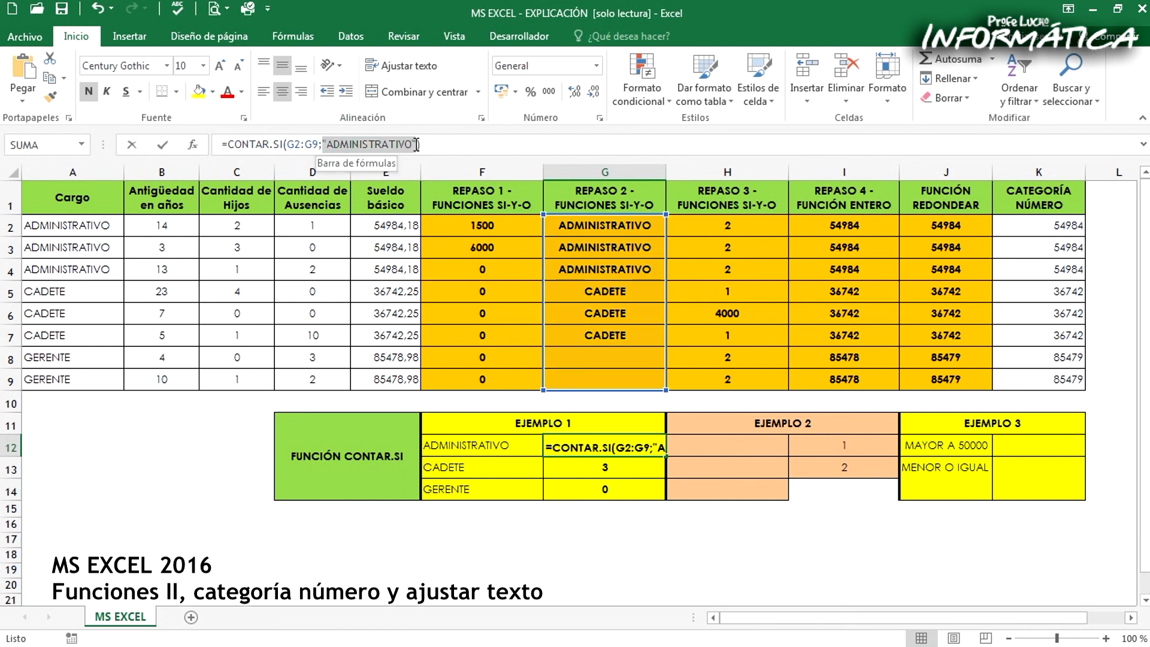
left_click(453, 445)
key("Return")
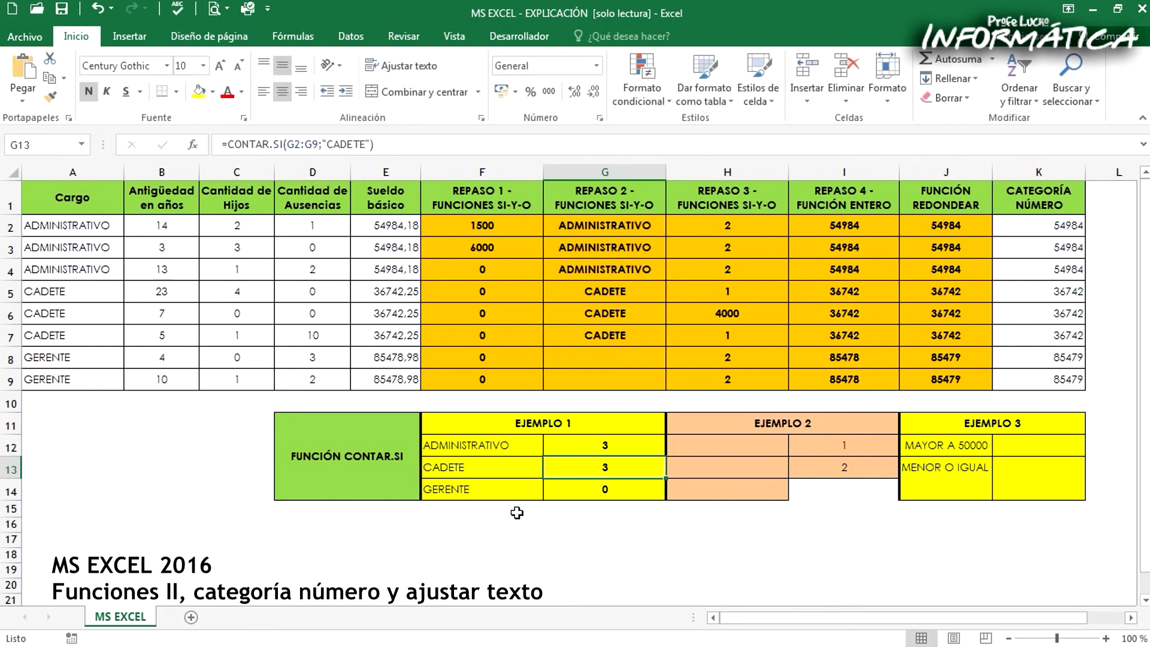
Clear the ADMINISTRATIVO label in F12 to test the formula in G12 that refers to it, and undo the deletion
left_click(502, 447)
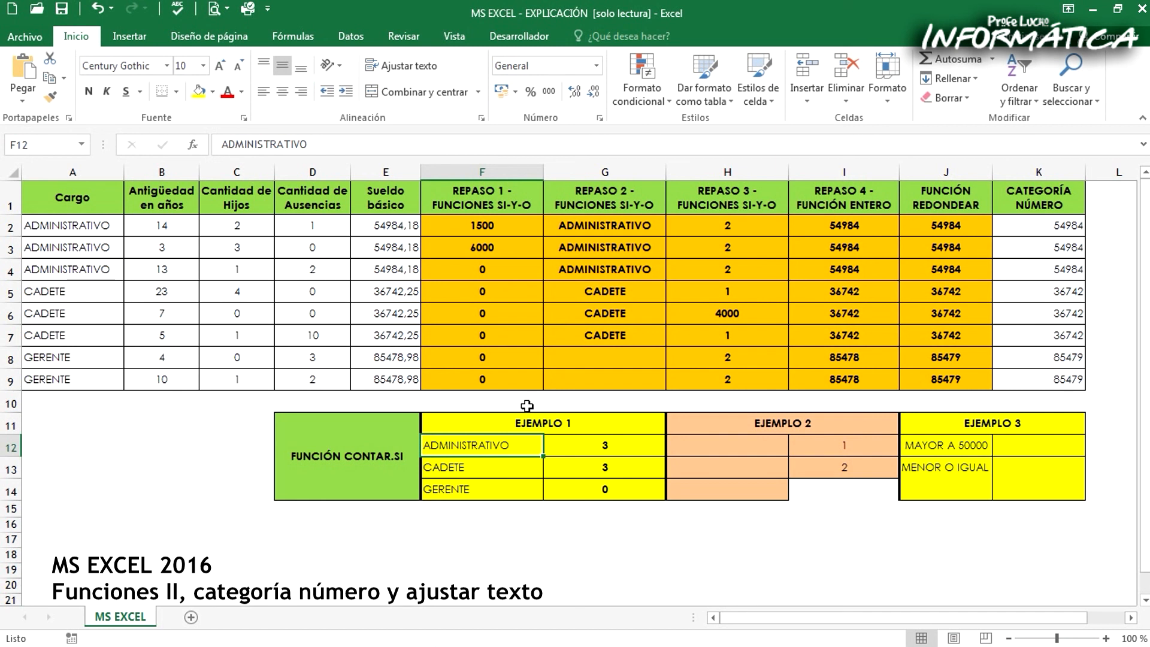
key("Delete")
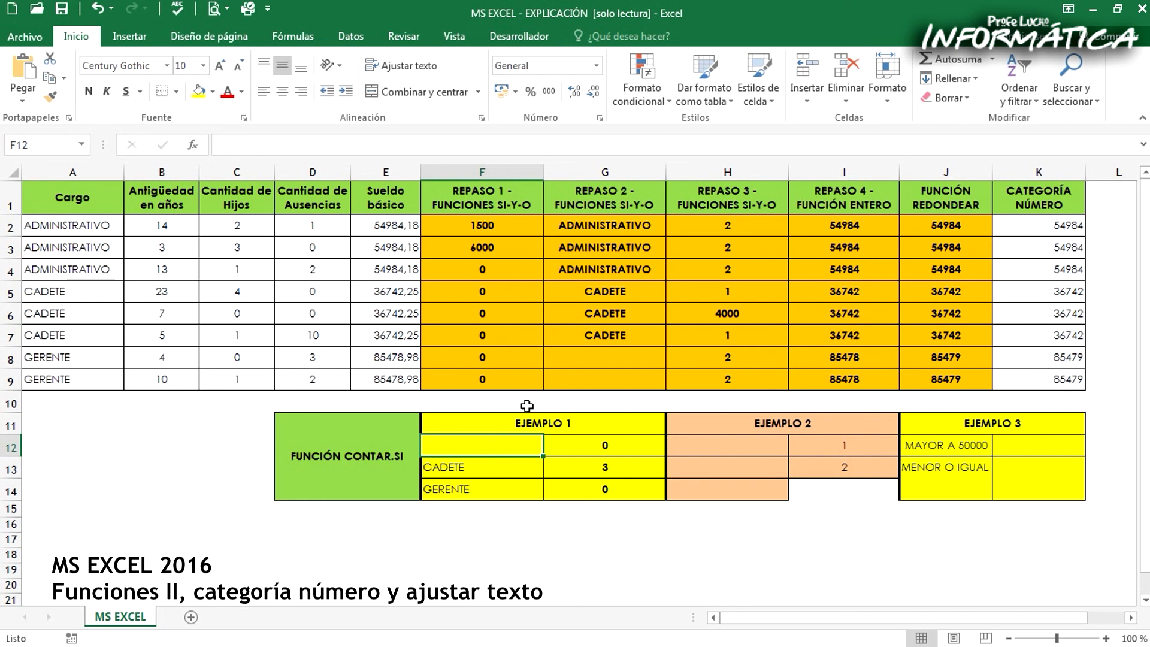
left_click(623, 446)
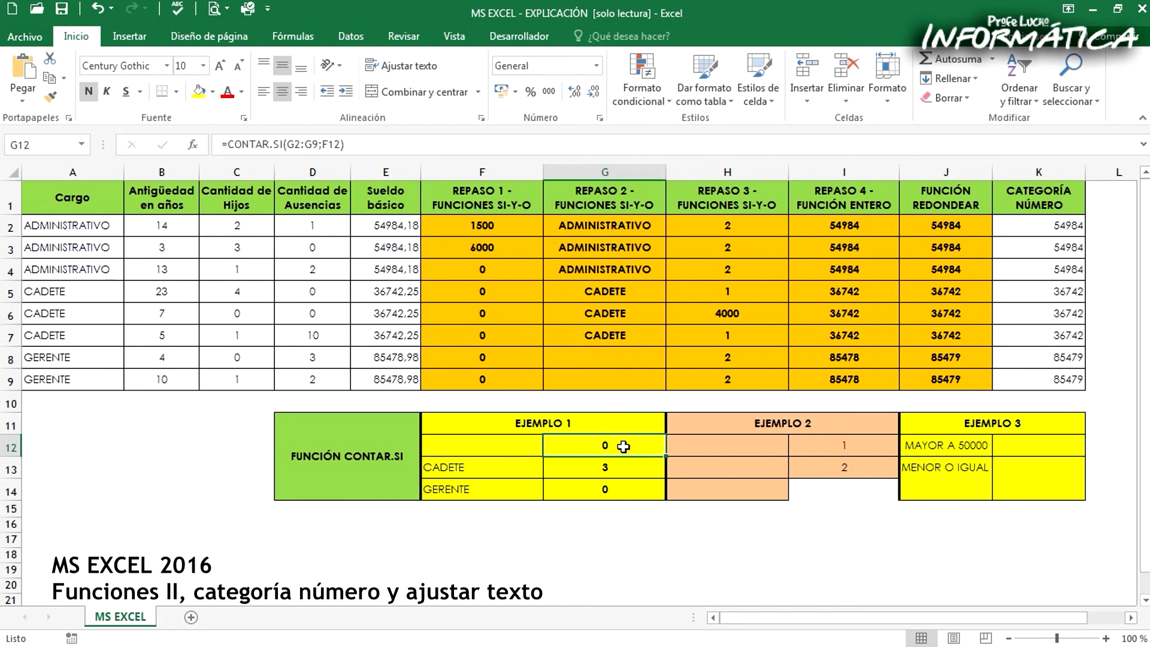
key("ctrl+z")
Check the F12 criterion in G12 against the REPASO 2 entries, and undo the replacement of the text criterion
left_click(564, 444)
left_click_drag(322, 146, 339, 145)
key("Escape")
left_click_drag(563, 228, 602, 360)
left_click(599, 442)
key("ctrl+z")
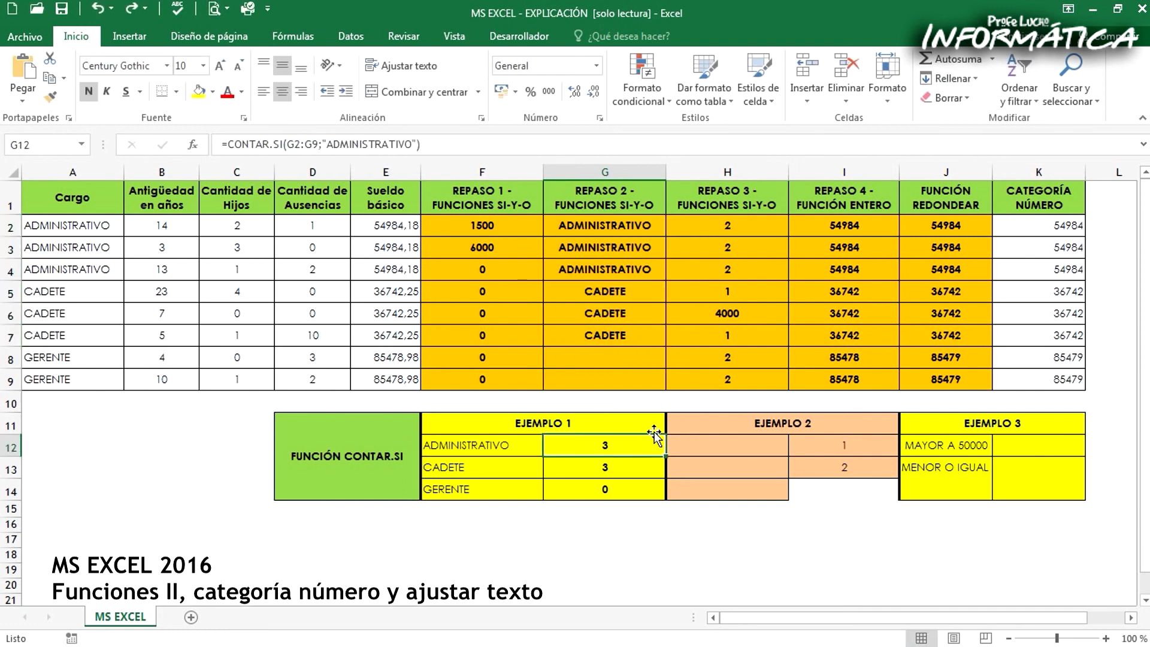
left_click(361, 143)
left_click_drag(569, 444, 575, 486)
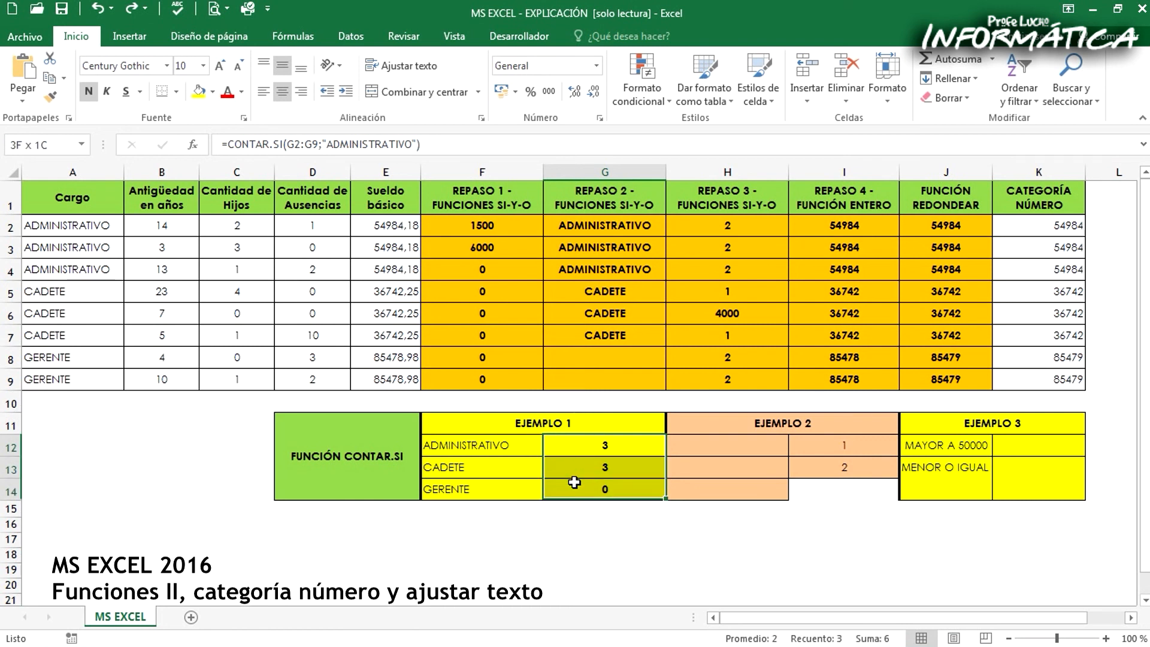
Enter =CONTAR.SI(H2:H9;1) in H12 to count the cells equal to 1 in the REPASO 3 column
left_click(759, 443)
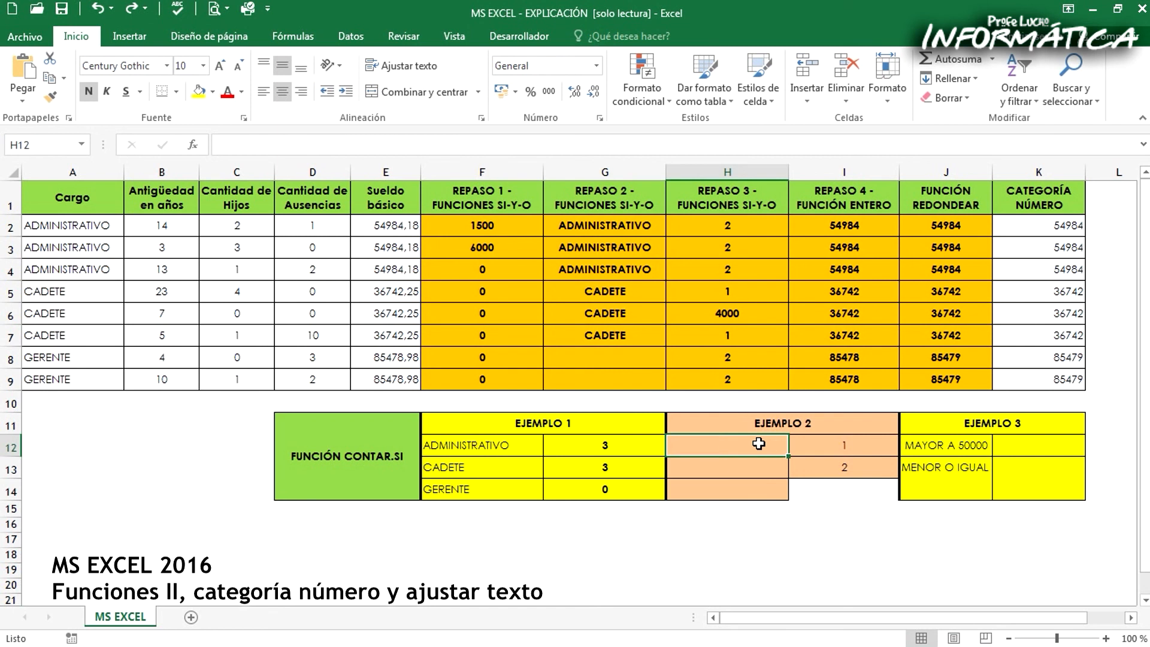
type("=")
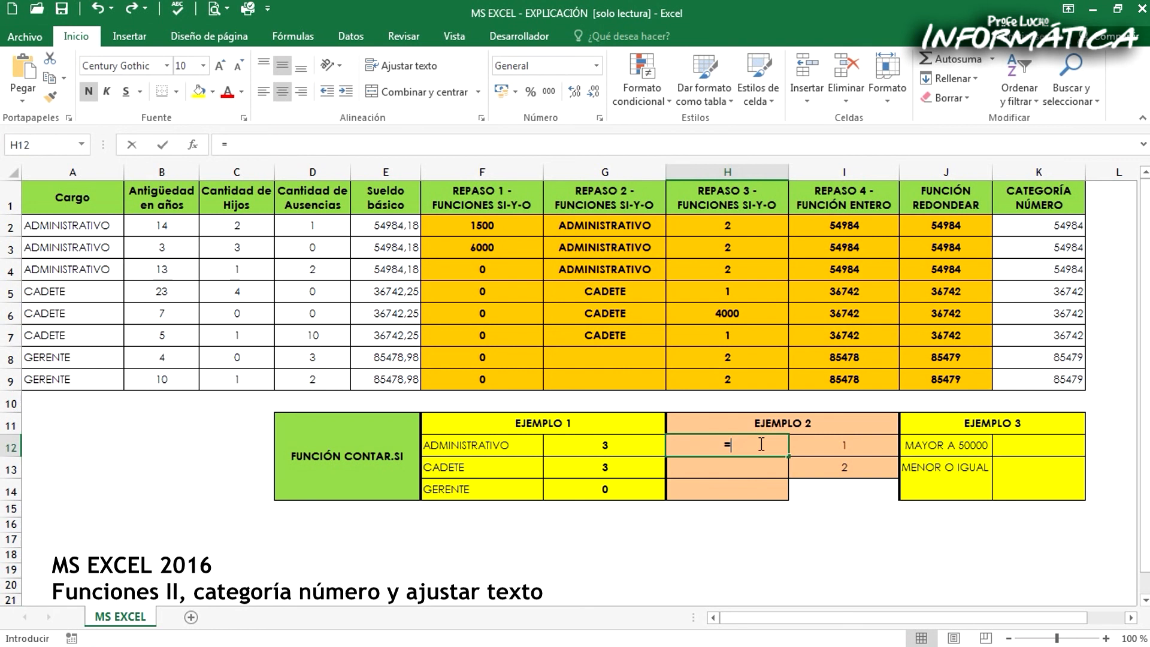
type("CONTAR")
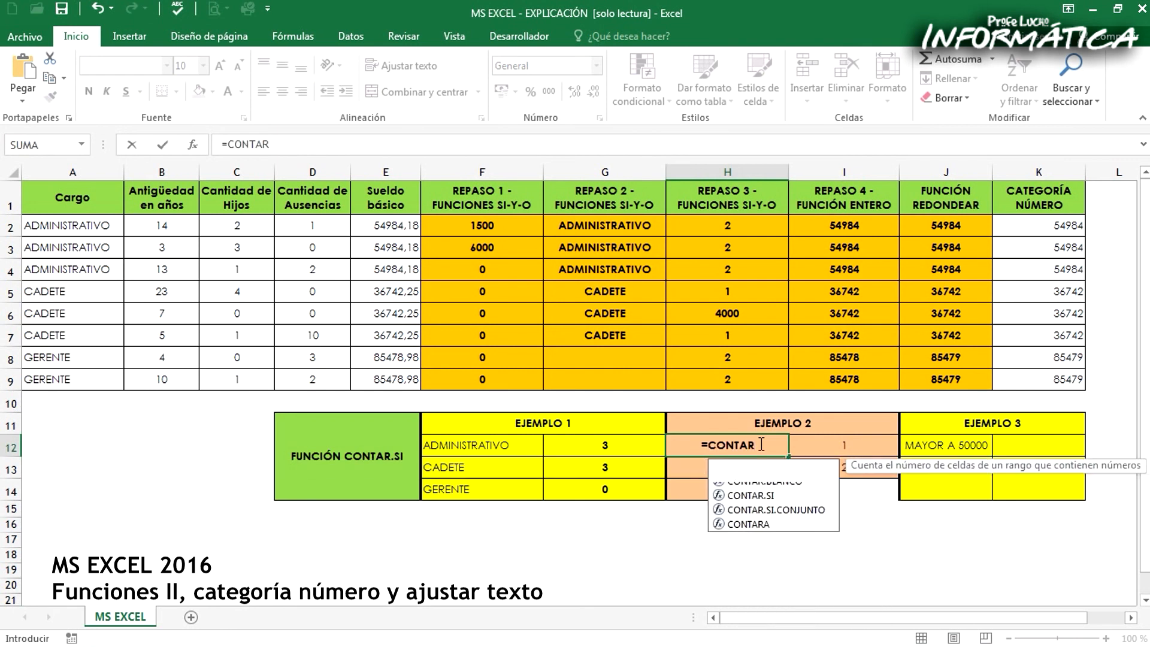
type(".SI(")
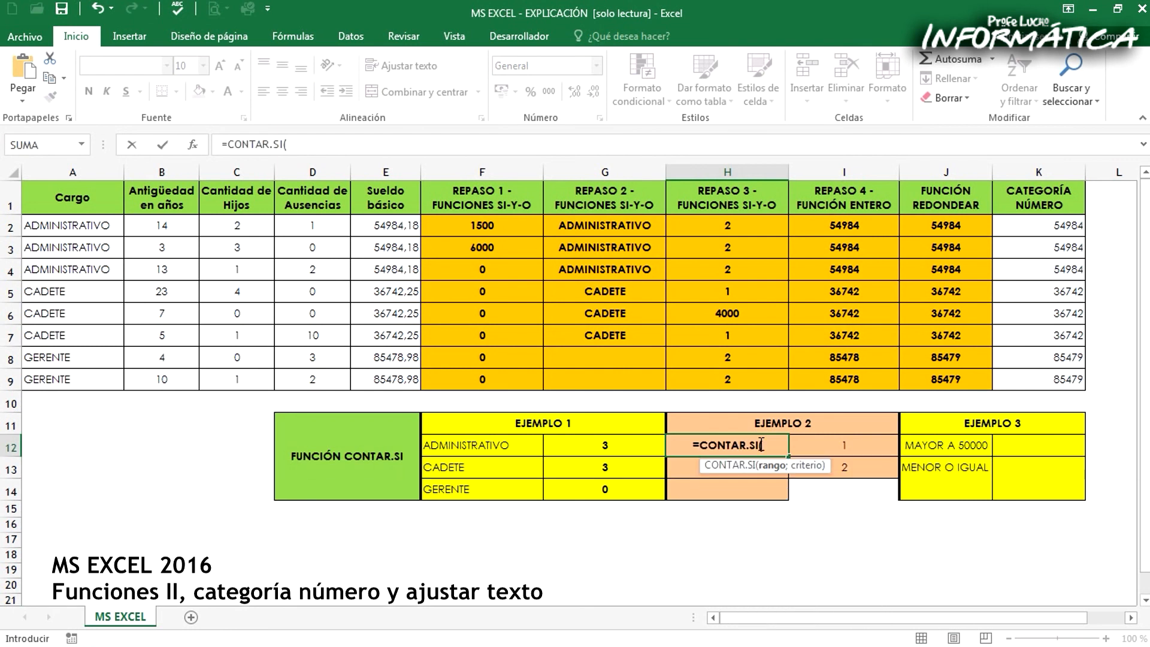
left_click_drag(716, 227, 730, 380)
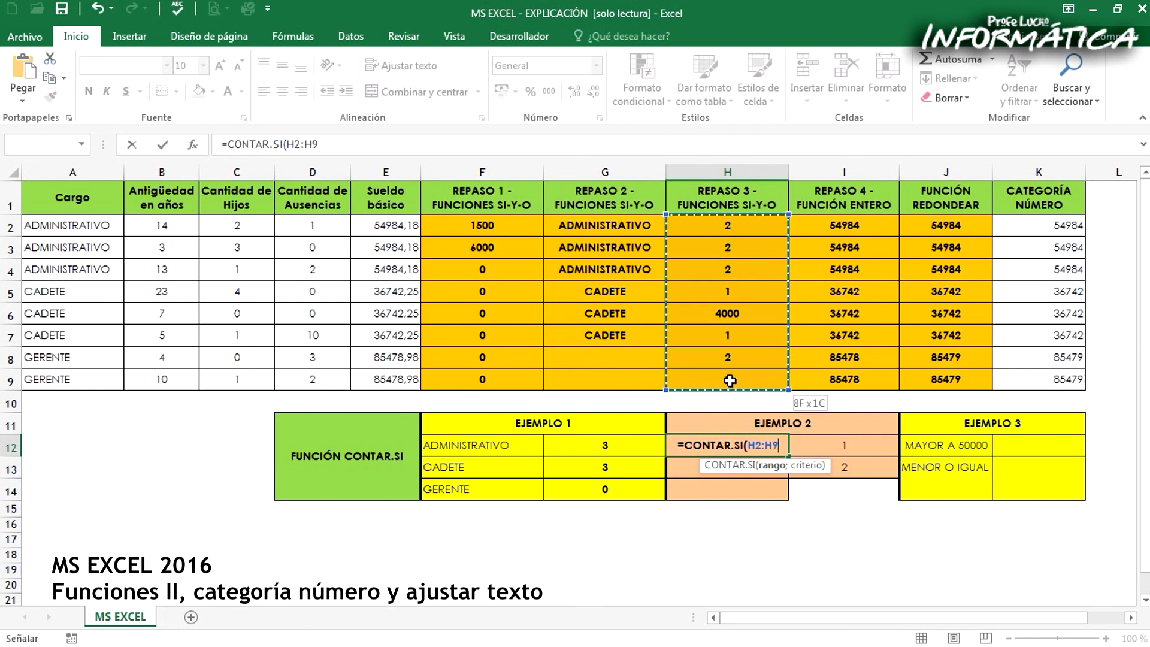
type(";")
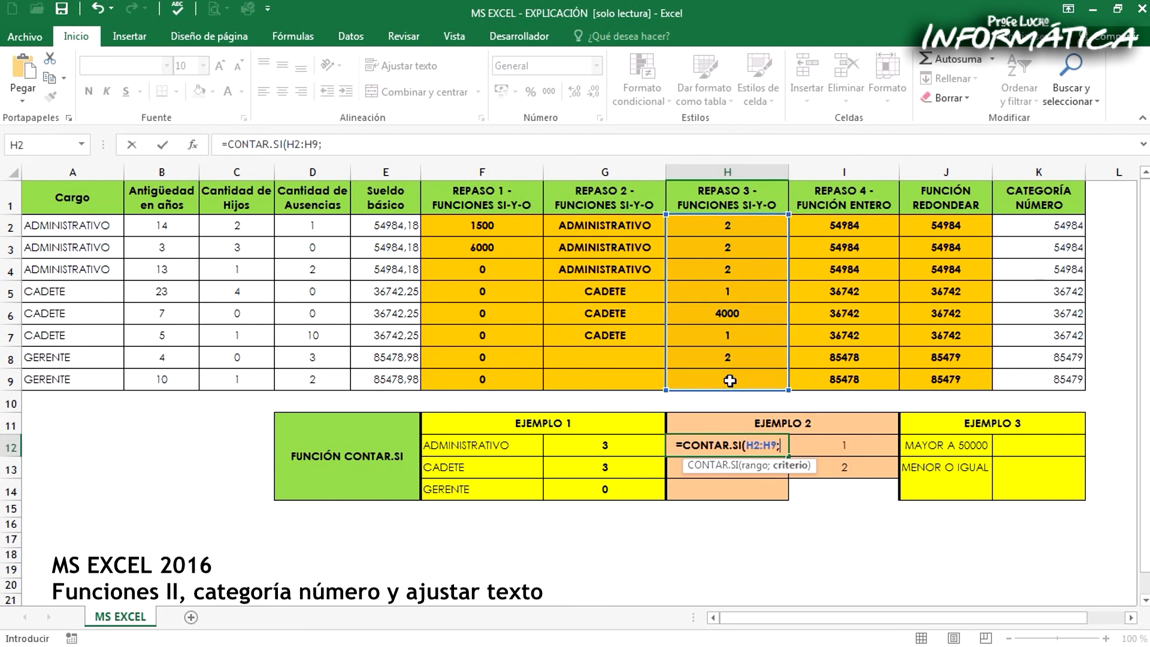
type("1")
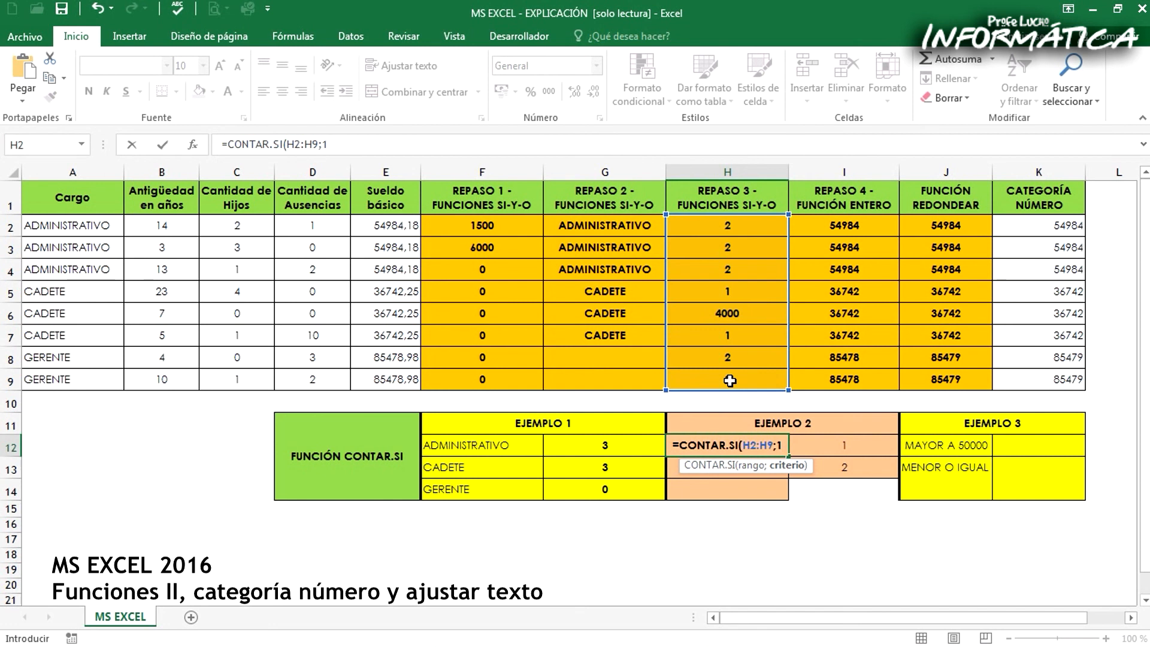
type(")")
key("Return")
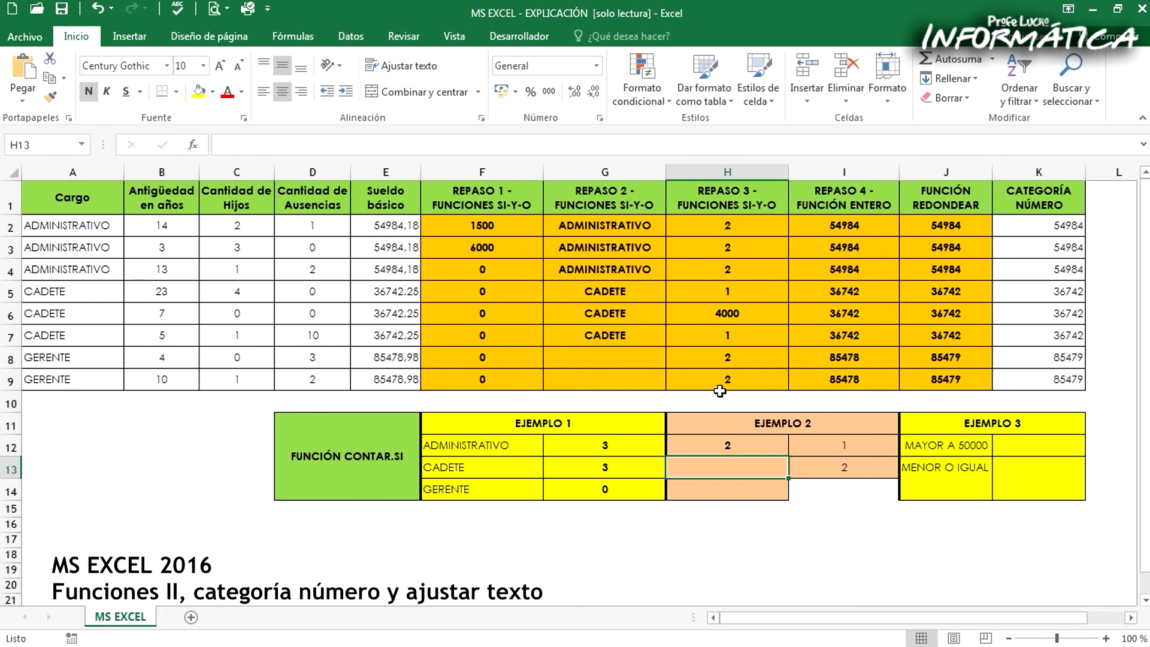
Enter =CONTAR.SI(H2:H9;2) in H13 to count the cells equal to 2 in the REPASO 3 column
type("=")
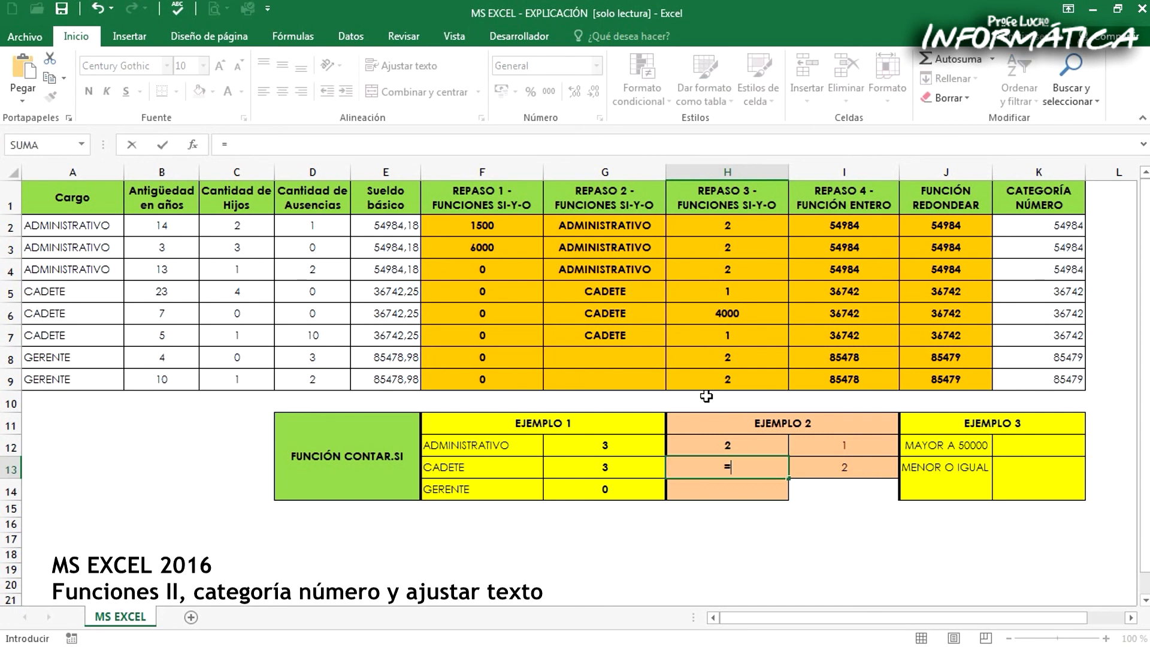
type("CONTAR.SI(")
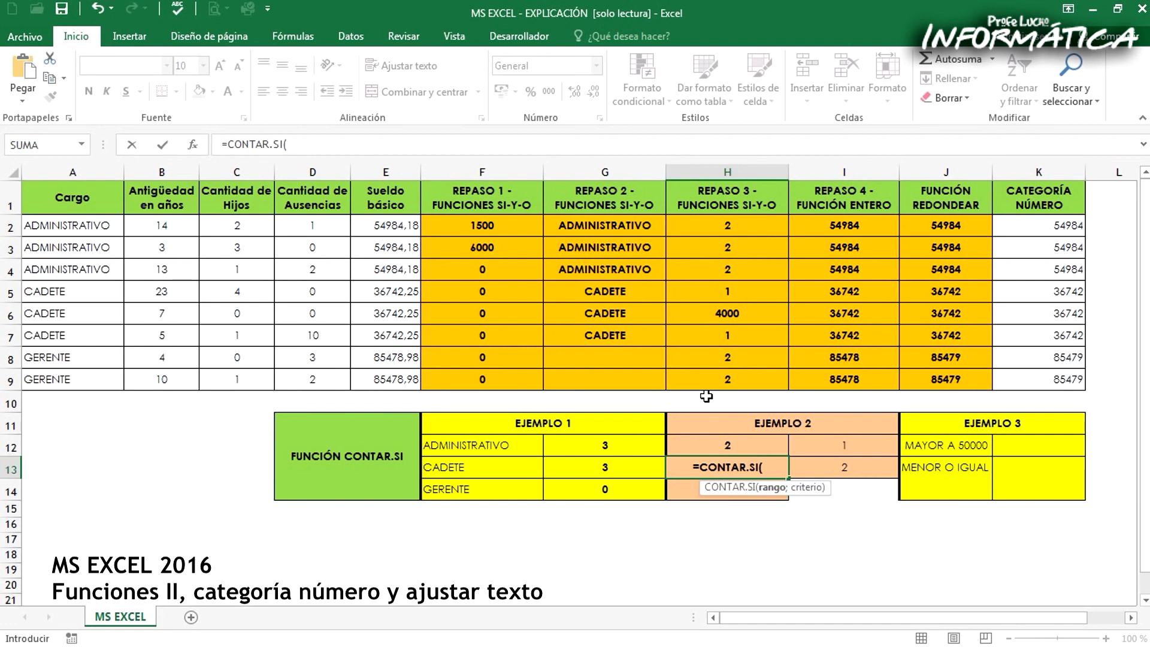
left_click_drag(719, 226, 712, 375)
type(";")
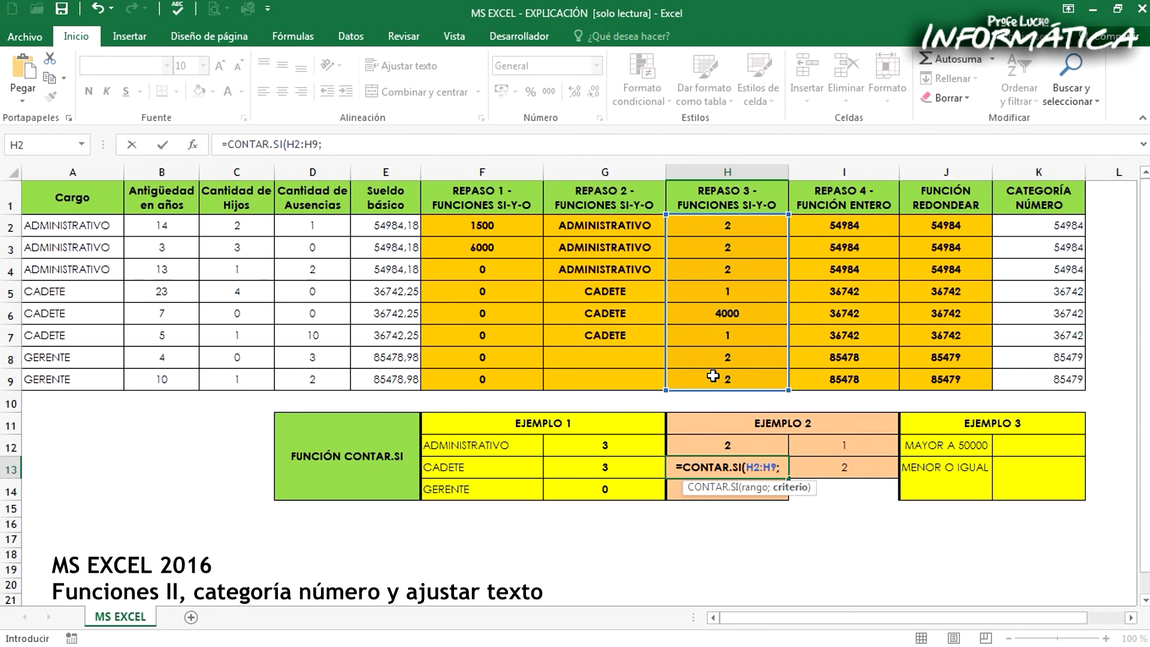
type("2")
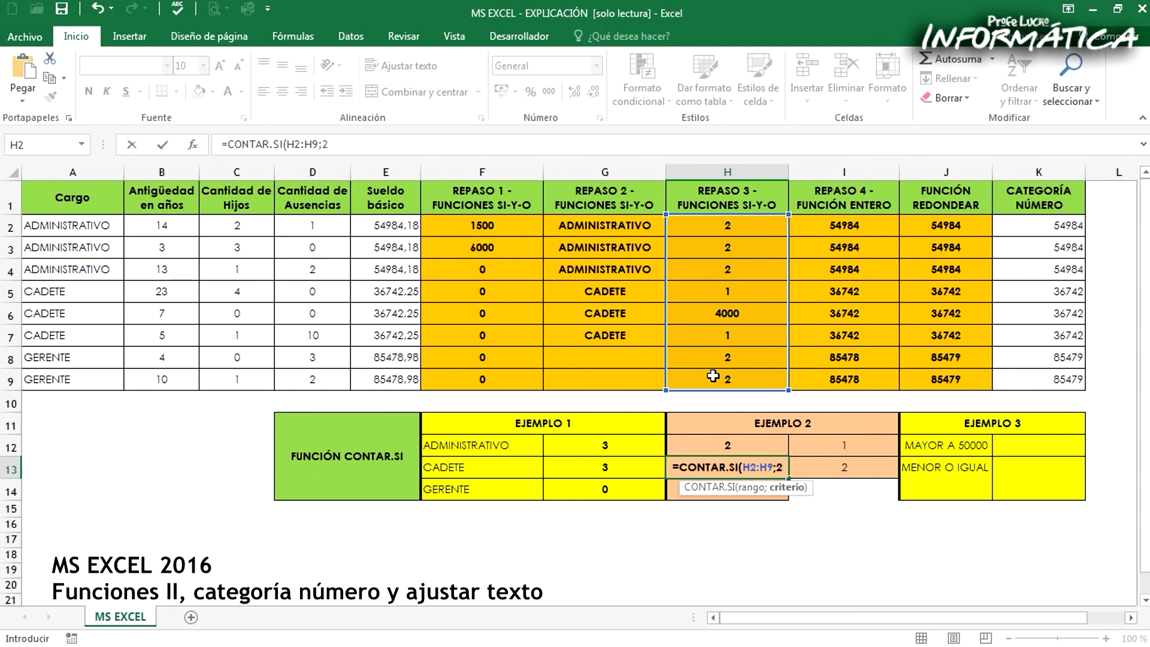
type(")")
key("Return")
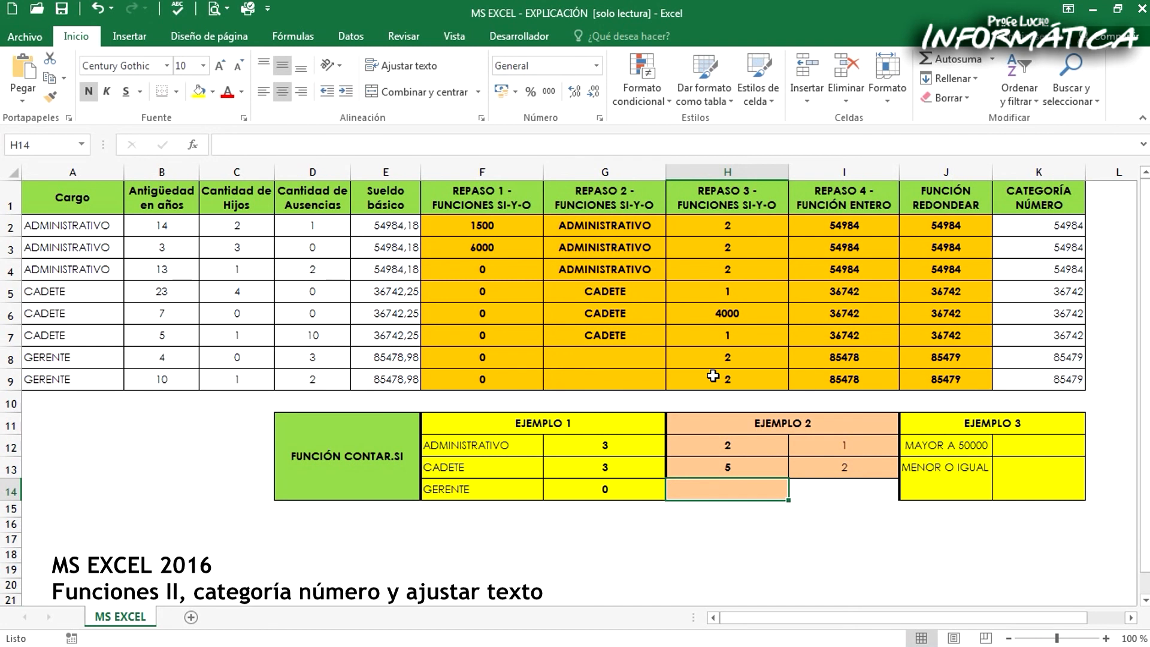
left_click(839, 509)
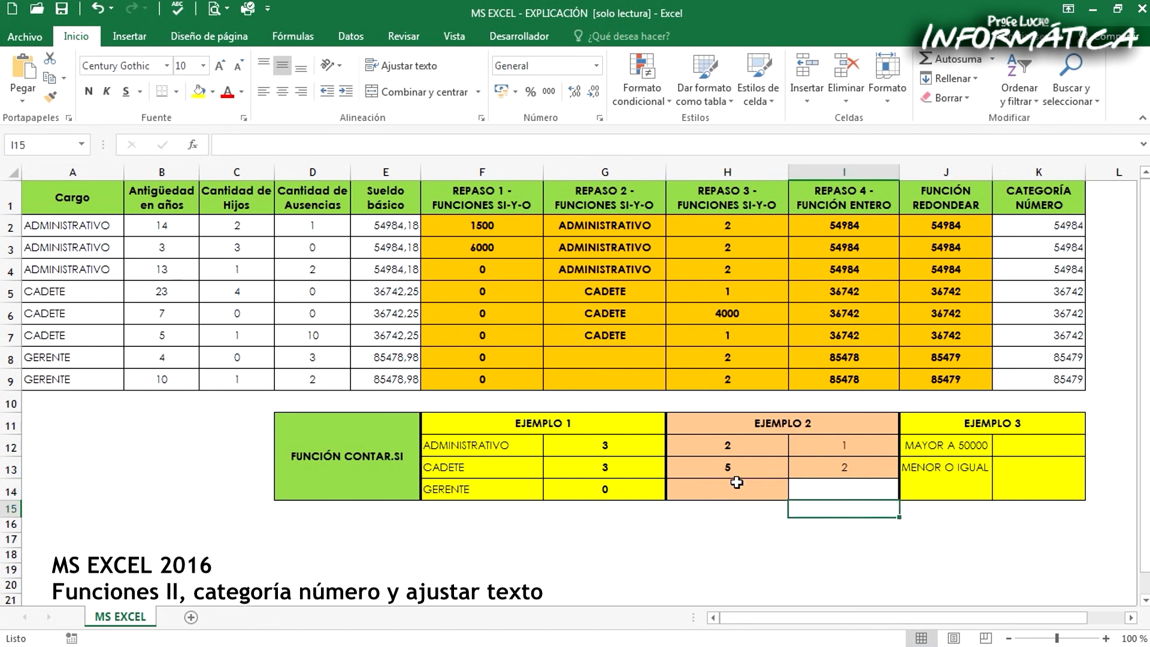
left_click(1042, 482)
left_click(733, 490)
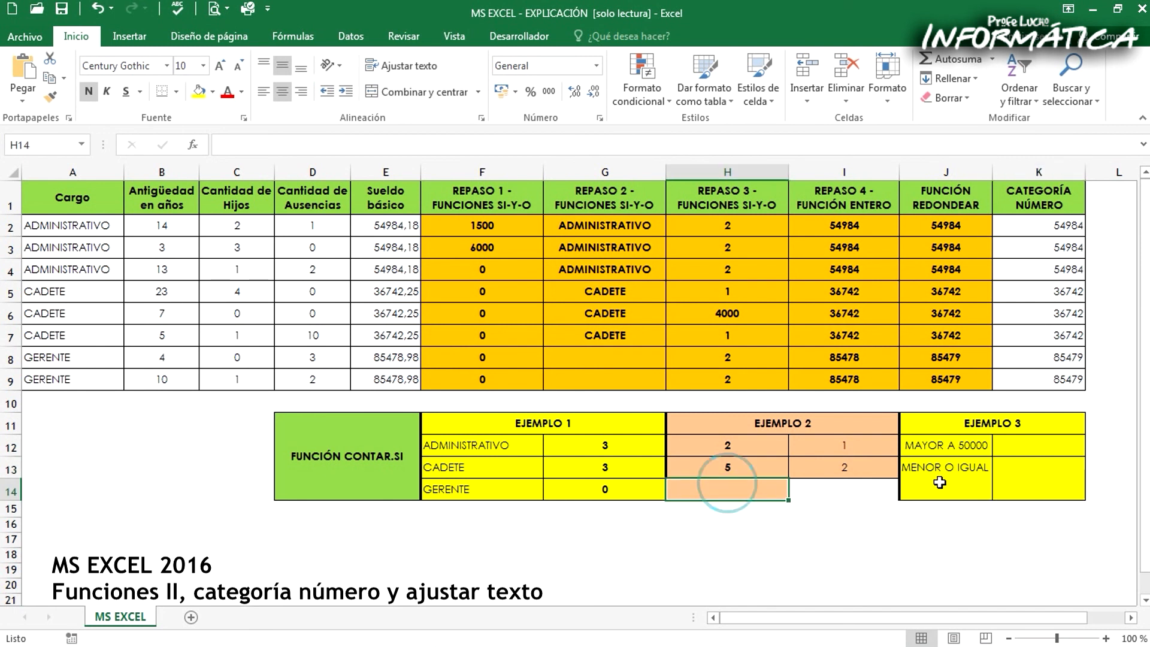
Enter =CONTAR.SI(K2:K9;">50000") in K12 to count the CATEGORÍA NÚMERO values greater than 50000
left_click(1016, 443)
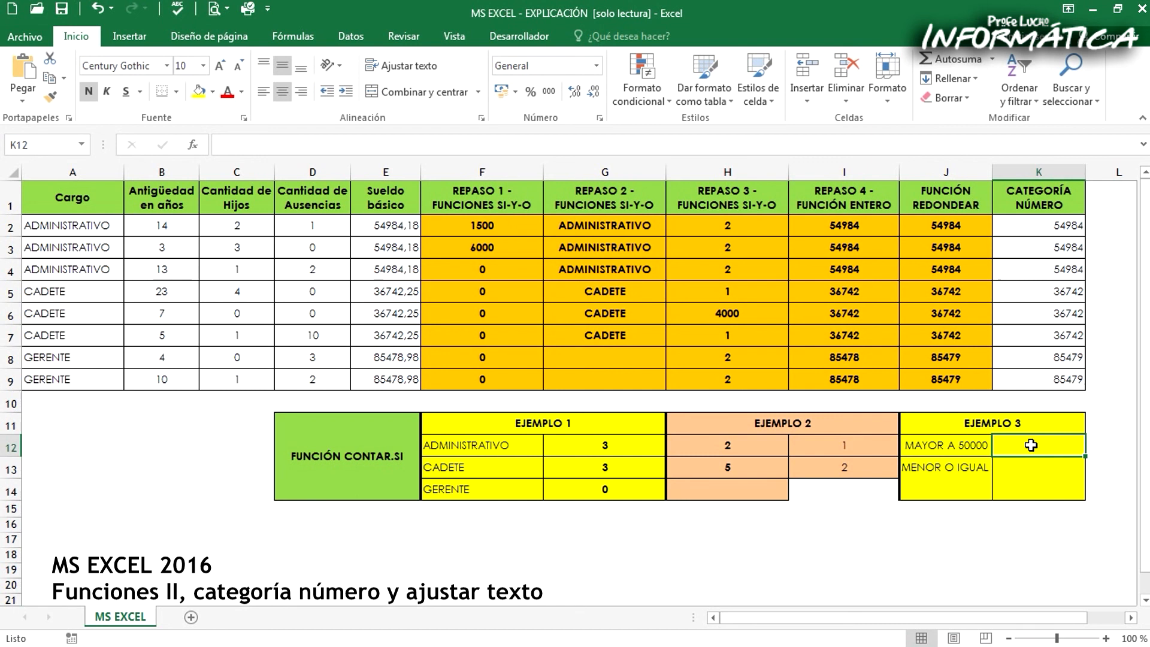
type("=")
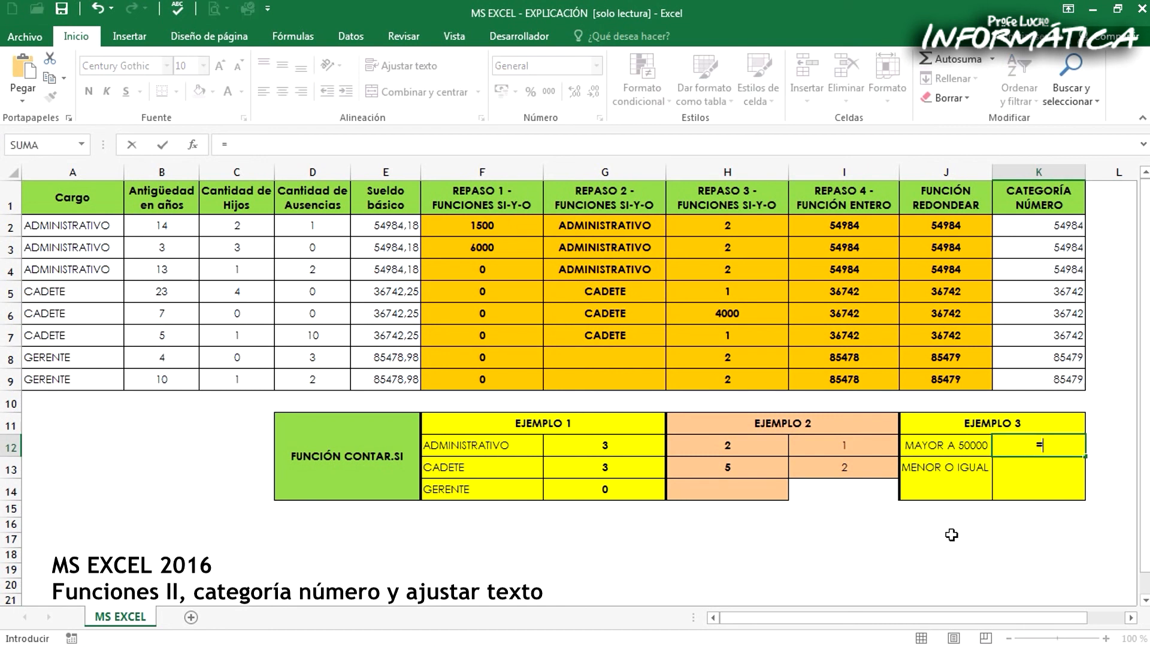
type("CONTAR.SI(")
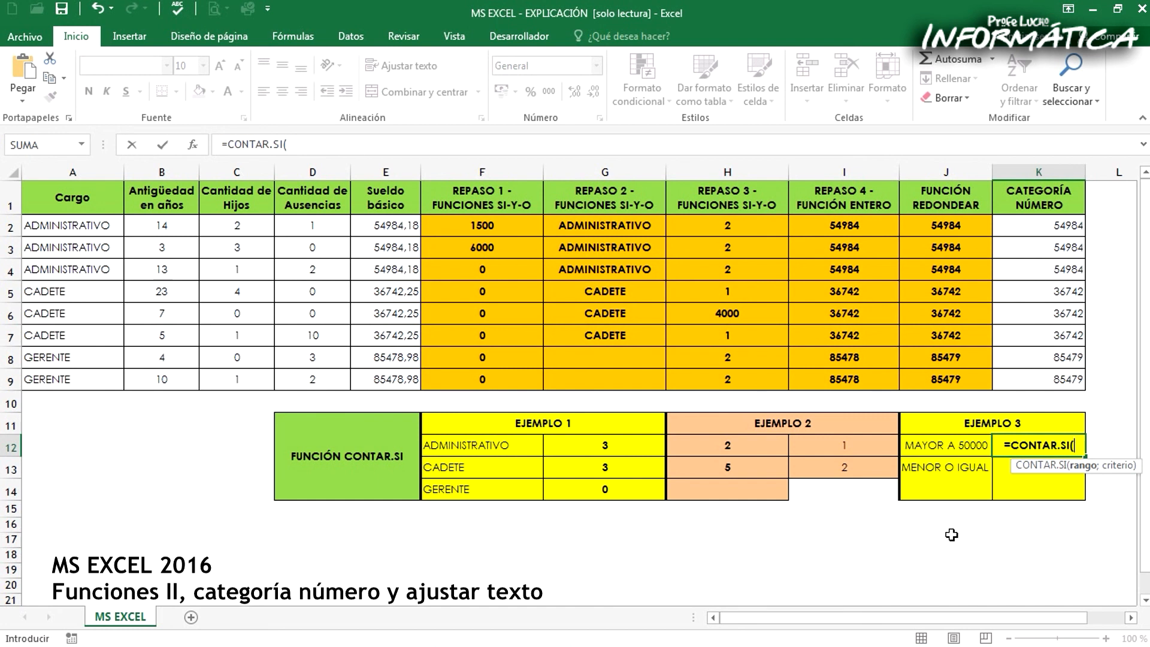
left_click_drag(1018, 227, 1033, 377)
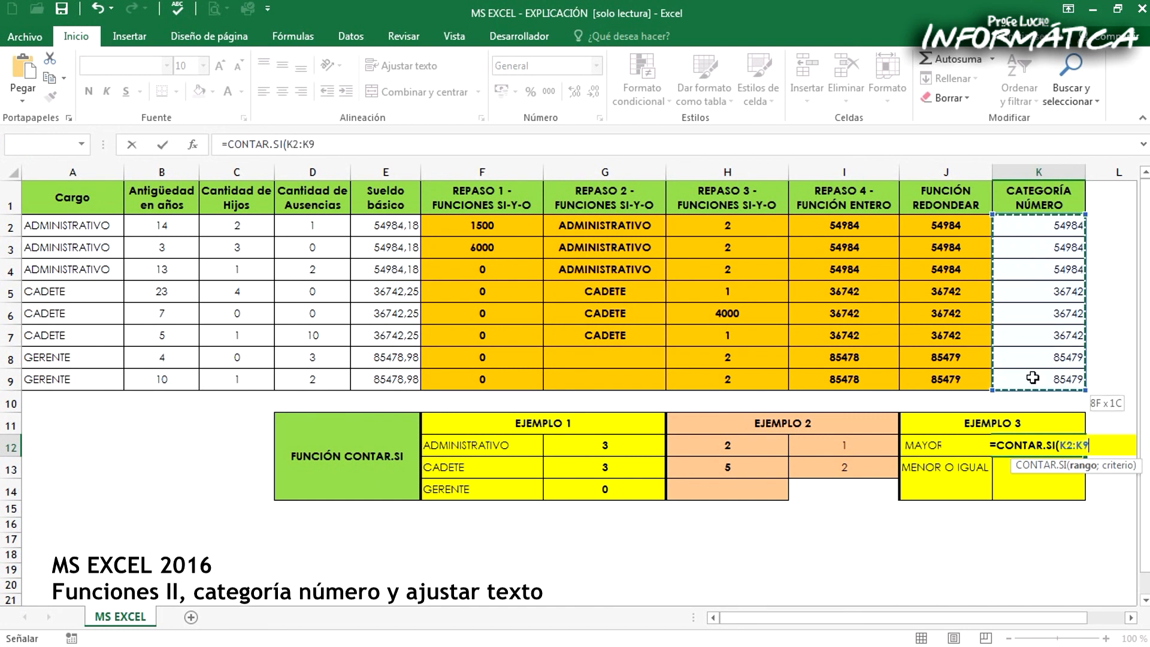
type(";")
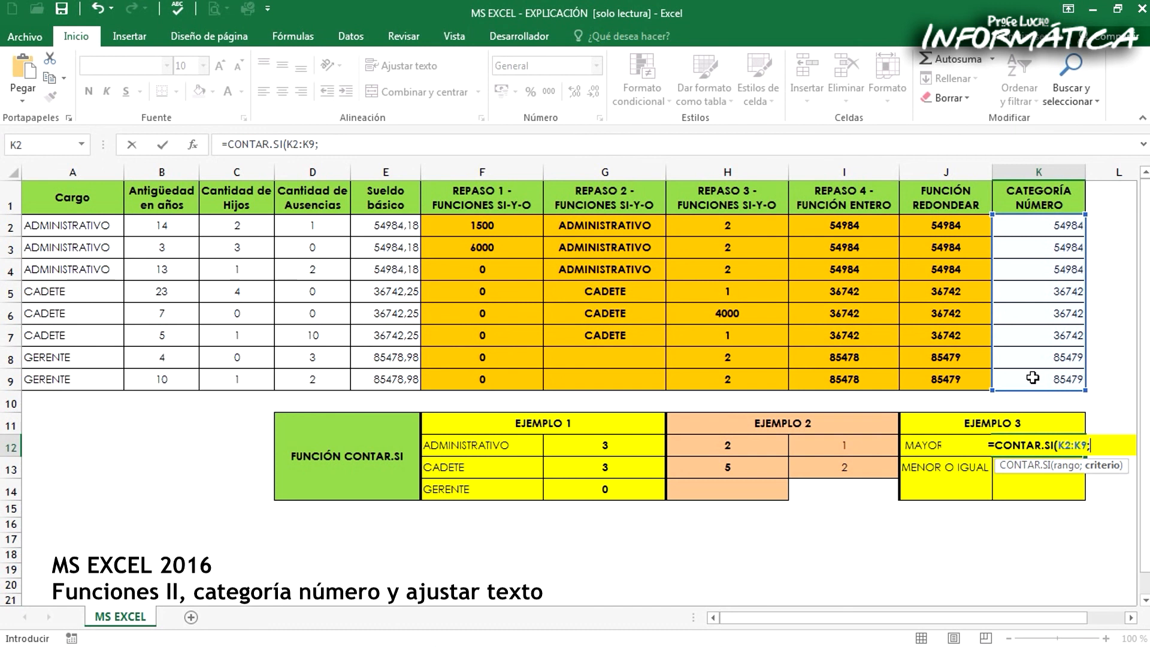
type("\"")
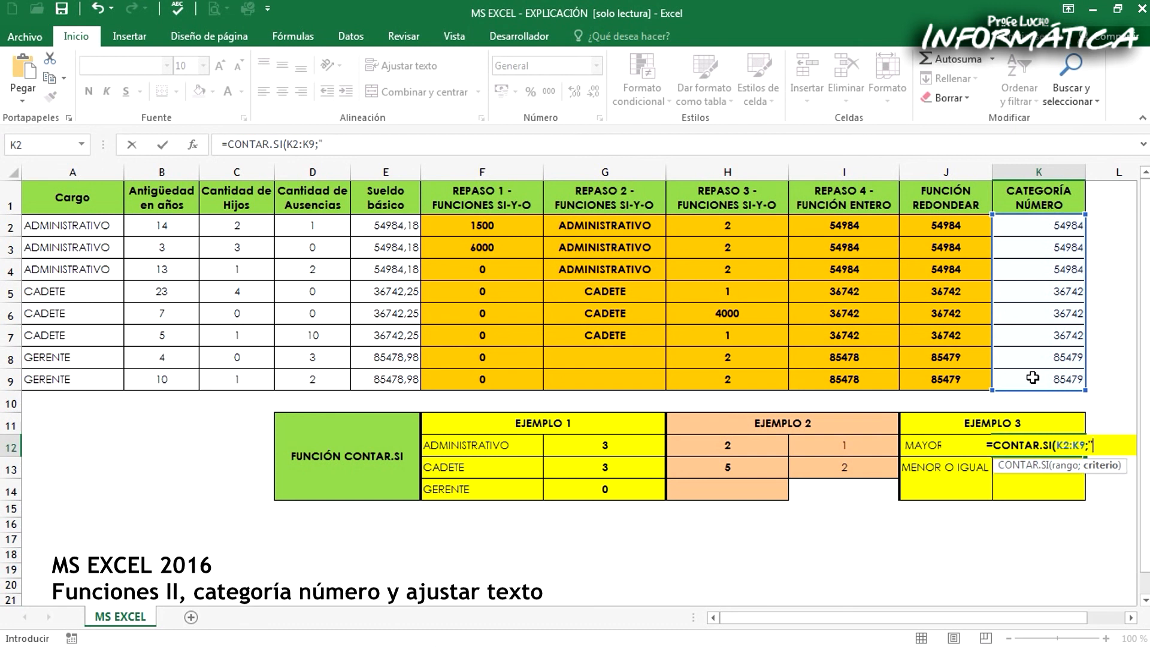
type(">50000")
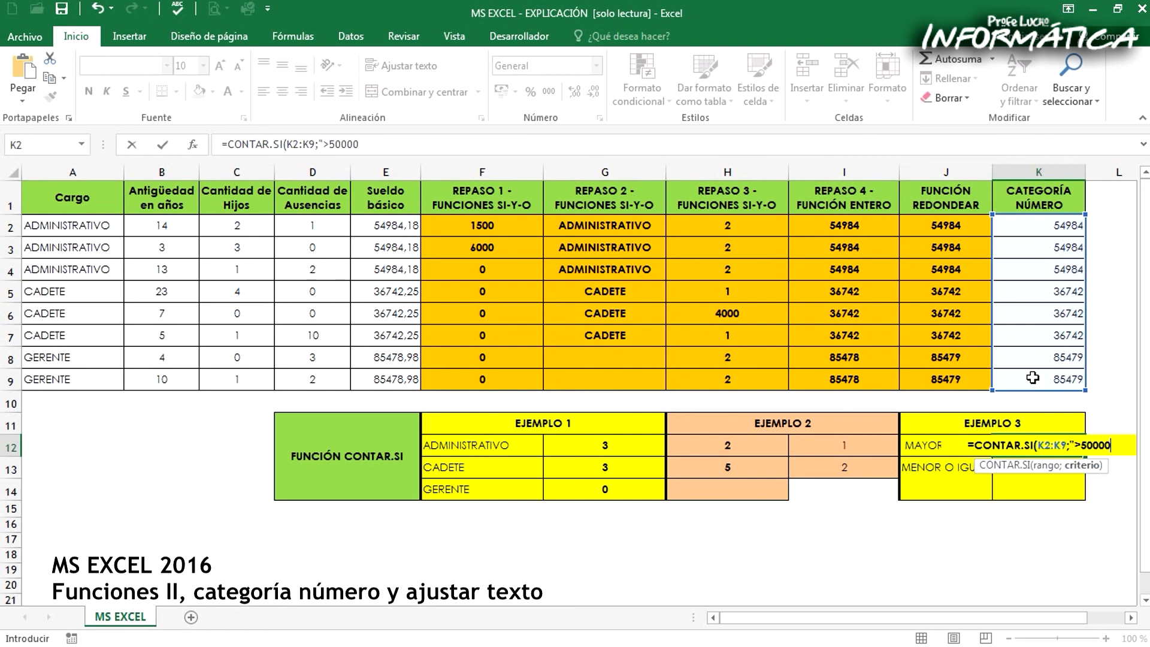
type("\"")
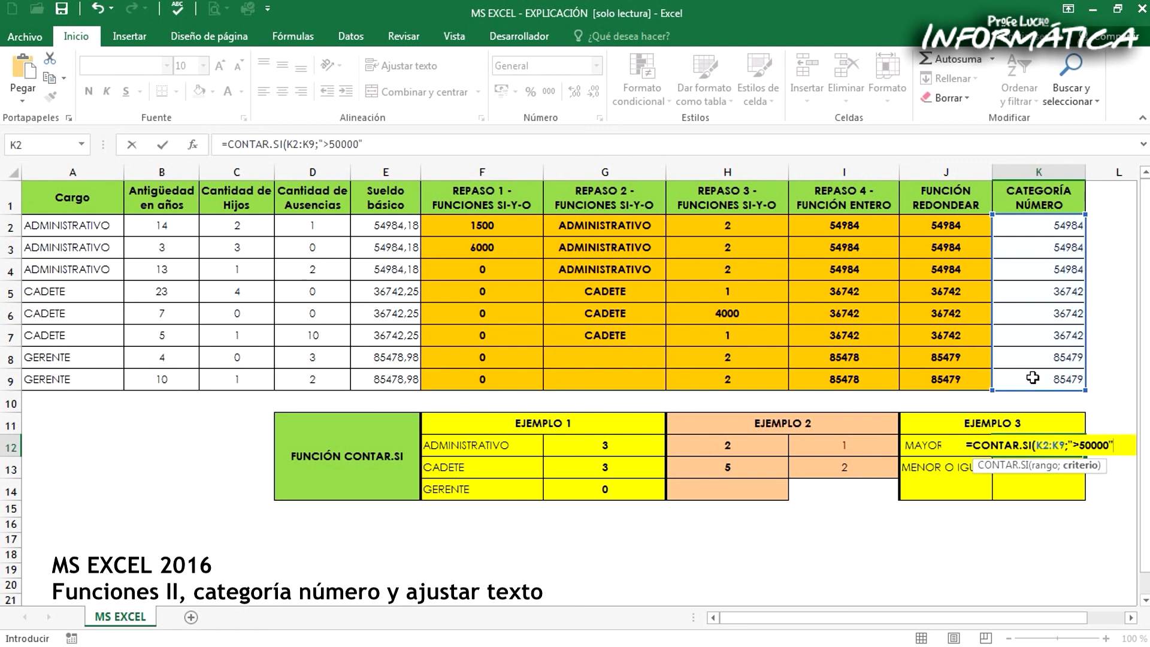
type(")")
key("Return")
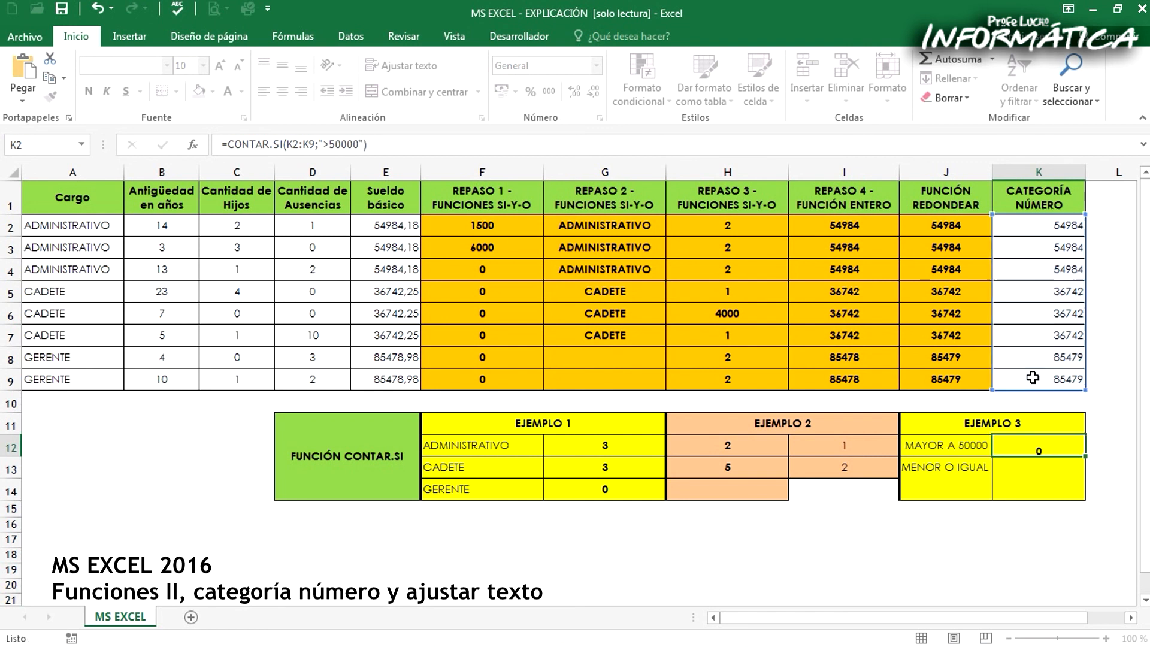
Check the K12 count against the ADMINISTRATIVO and GERENTE amounts in the CATEGORÍA NÚMERO column
key("Up")
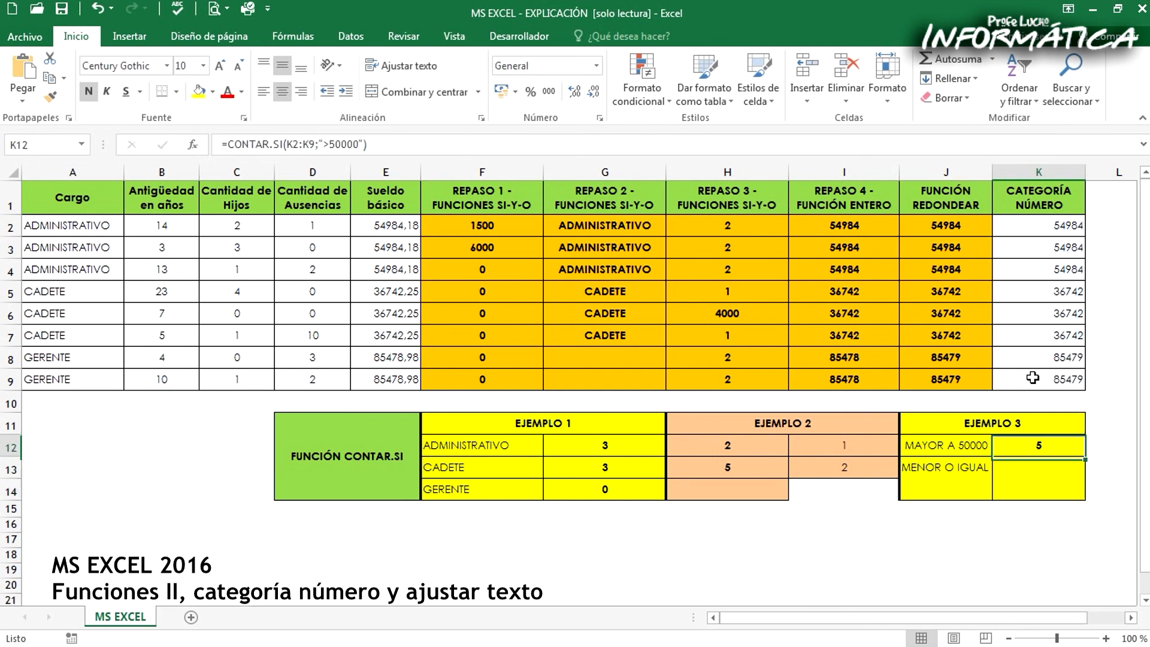
left_click_drag(1027, 228, 1021, 272)
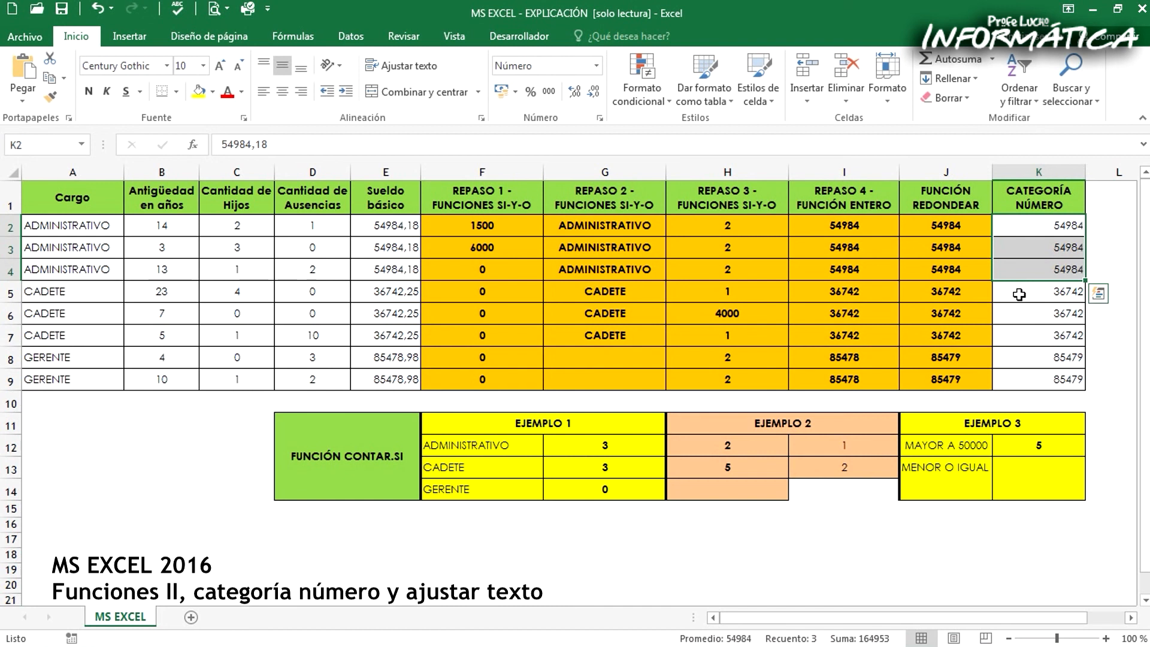
left_click_drag(1029, 359, 1033, 376)
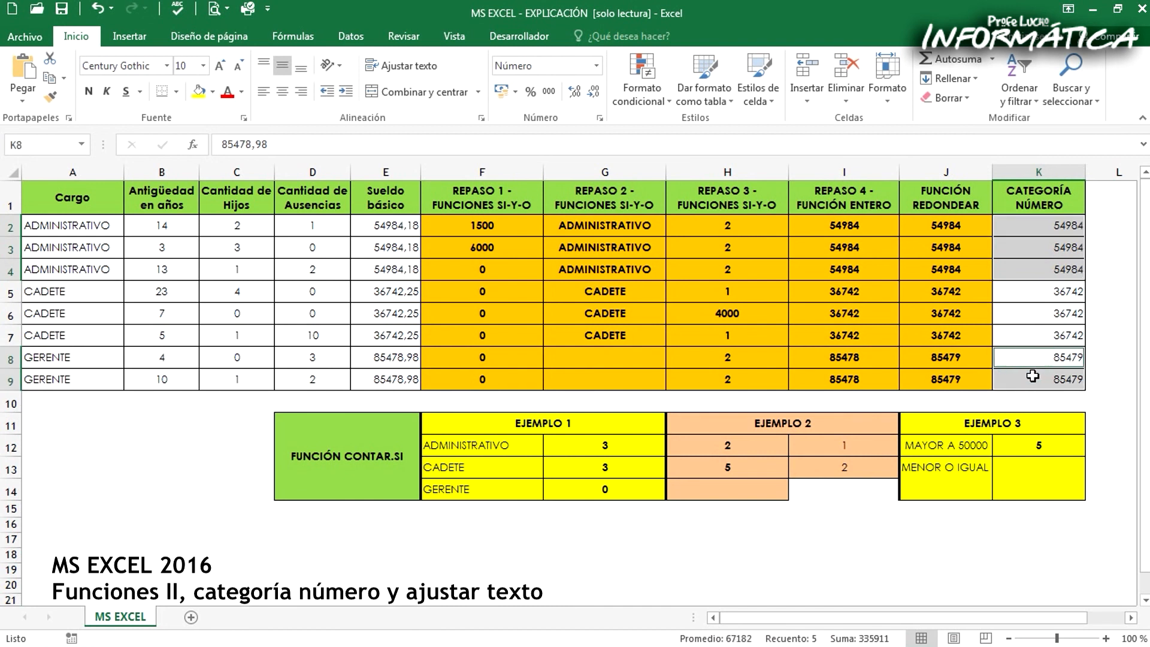
left_click(1038, 443)
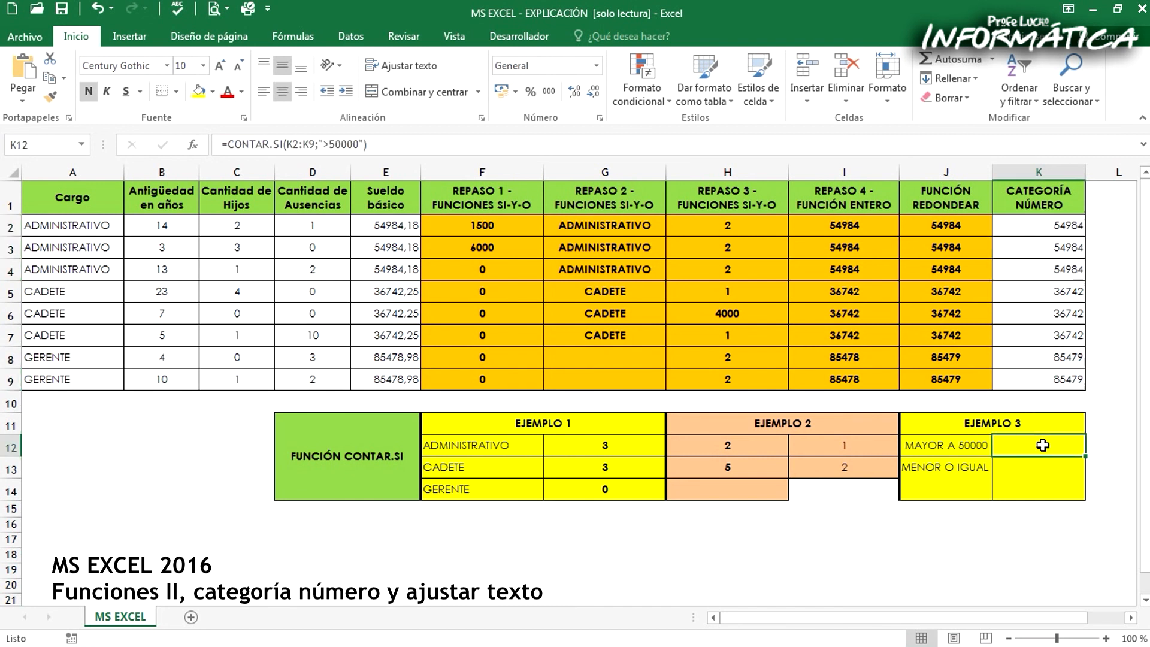
Merge and center J13:J14 and wrap its MENOR O IGUAL A 50000 label onto several lines
key("Down")
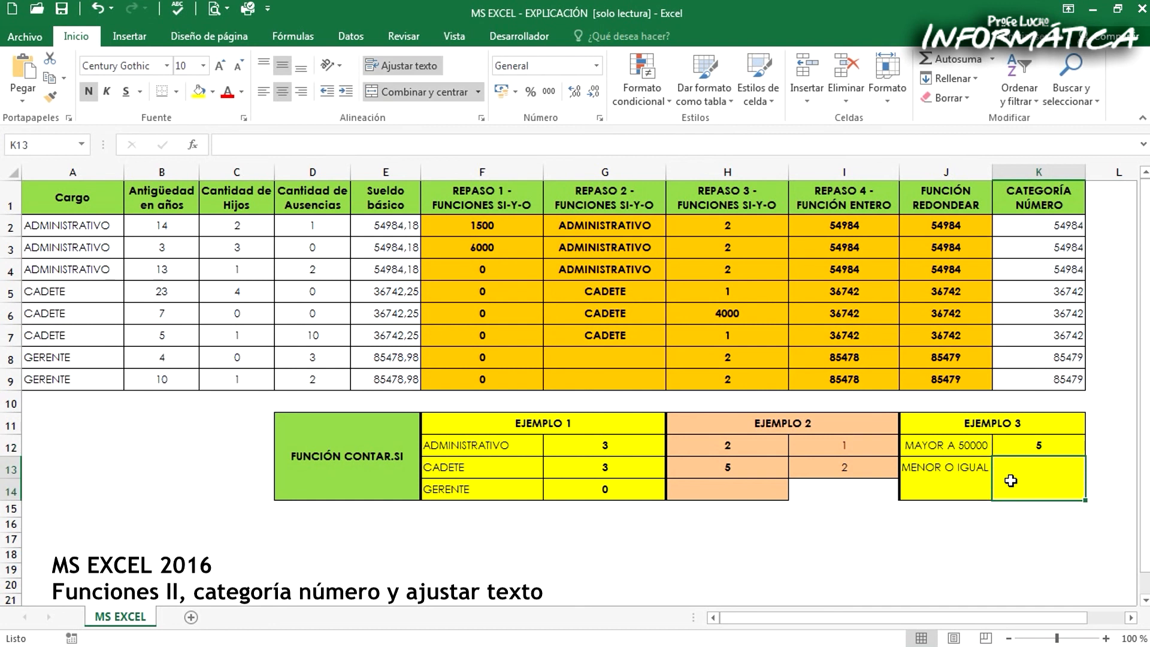
left_click(956, 467)
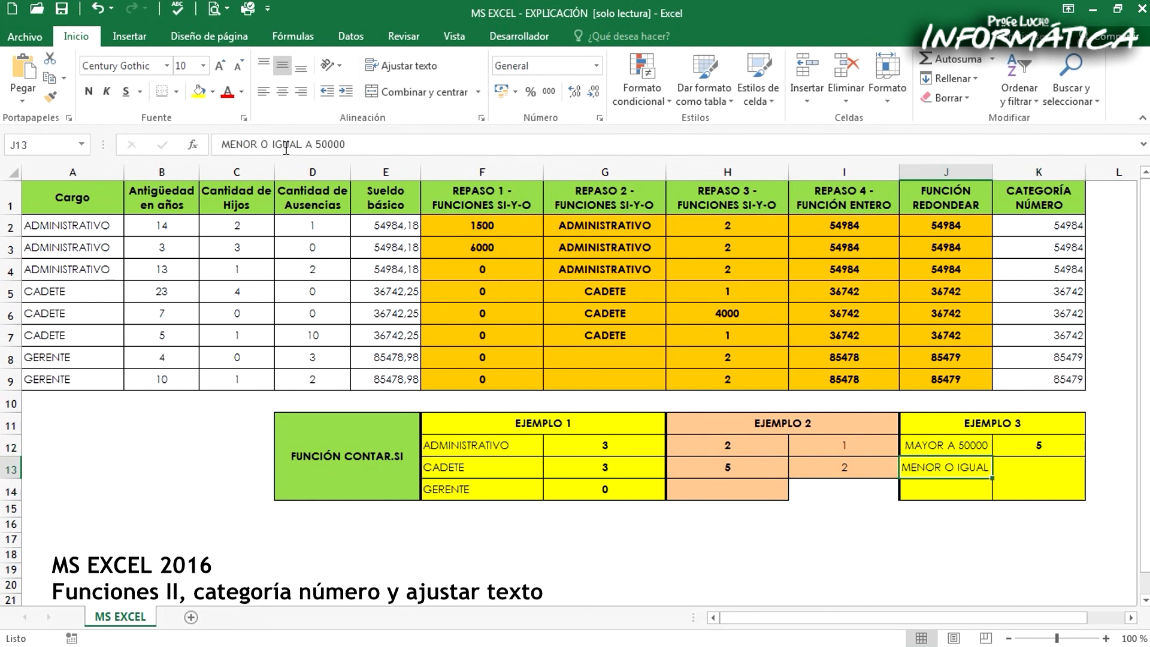
left_click(1047, 477)
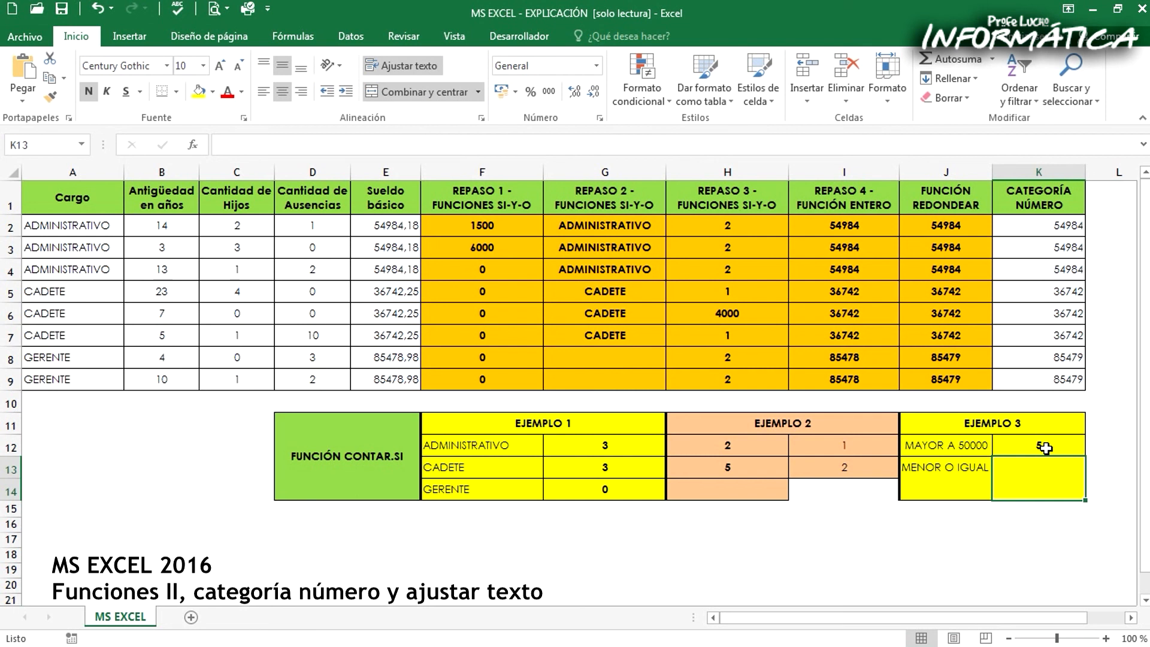
left_click_drag(925, 468, 926, 486)
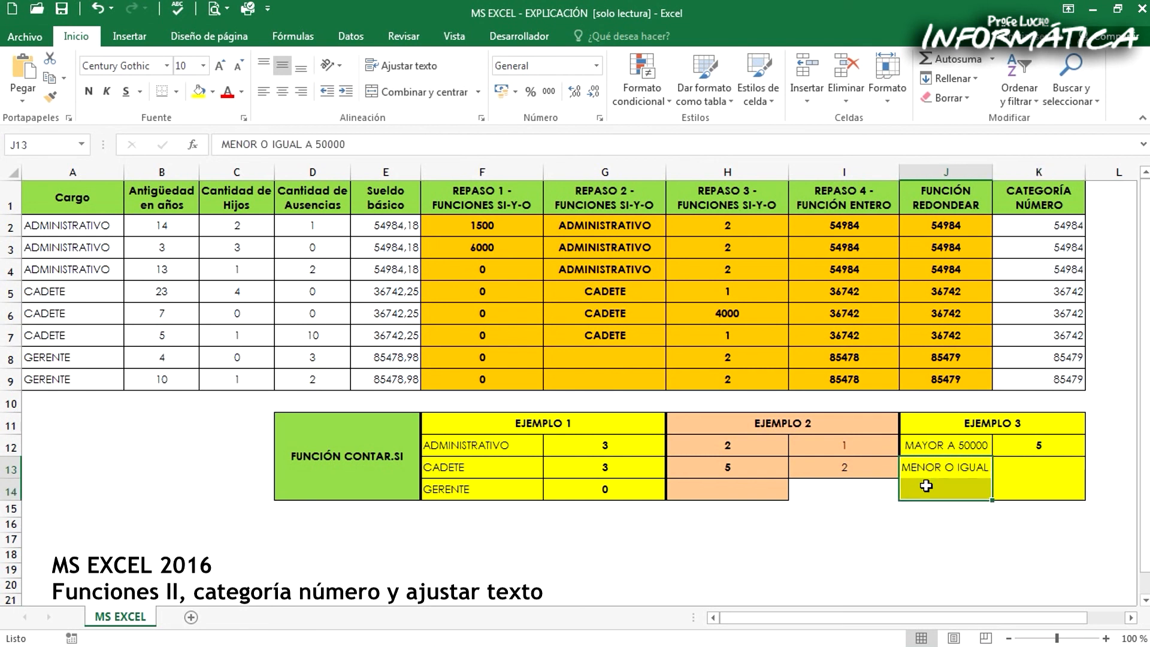
left_click(414, 94)
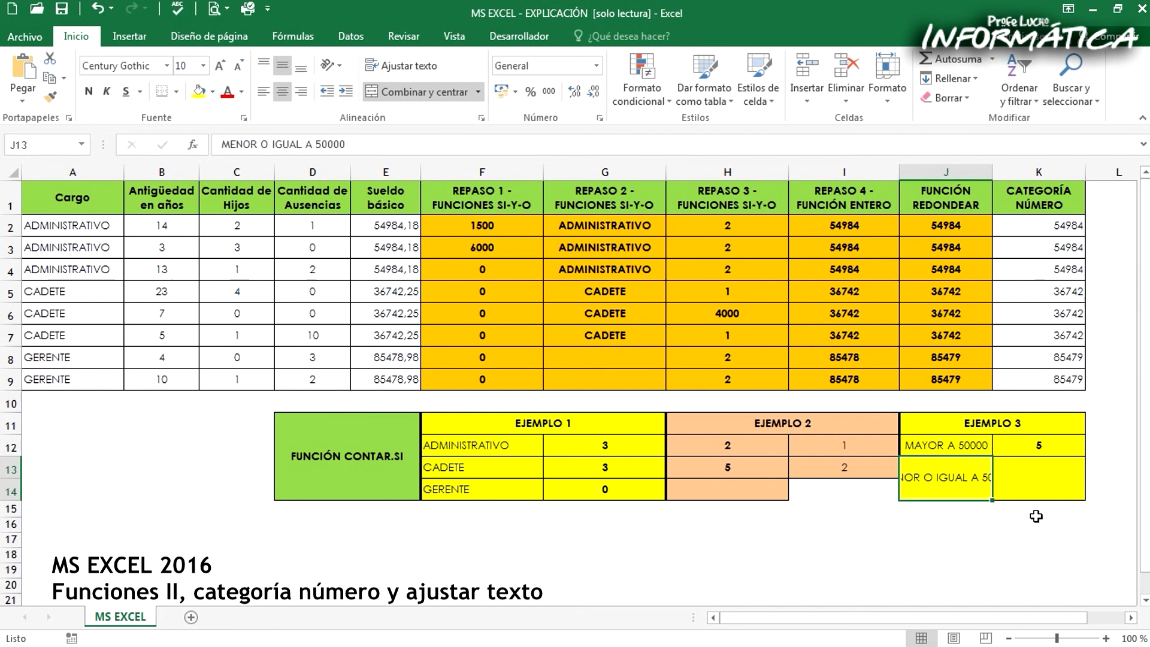
left_click(1020, 474)
left_click(938, 474)
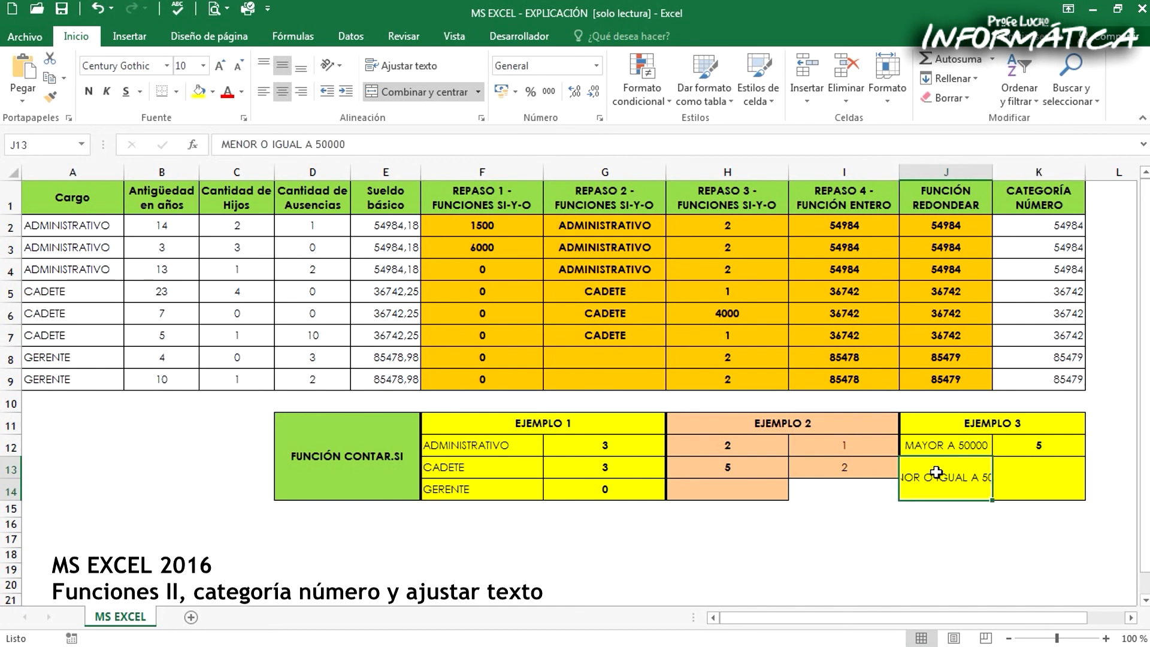
left_click(392, 67)
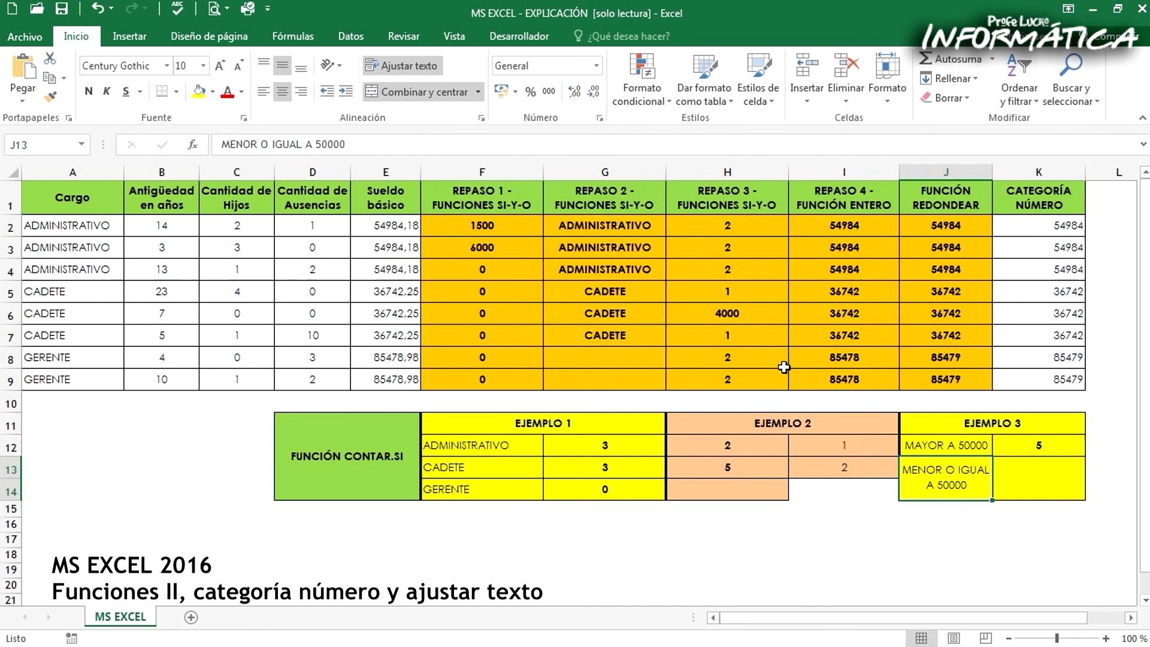
Start a CONTAR.SI formula in K13 with K2:K9 of the CATEGORÍA NÚMERO column as its range
left_click(1028, 482)
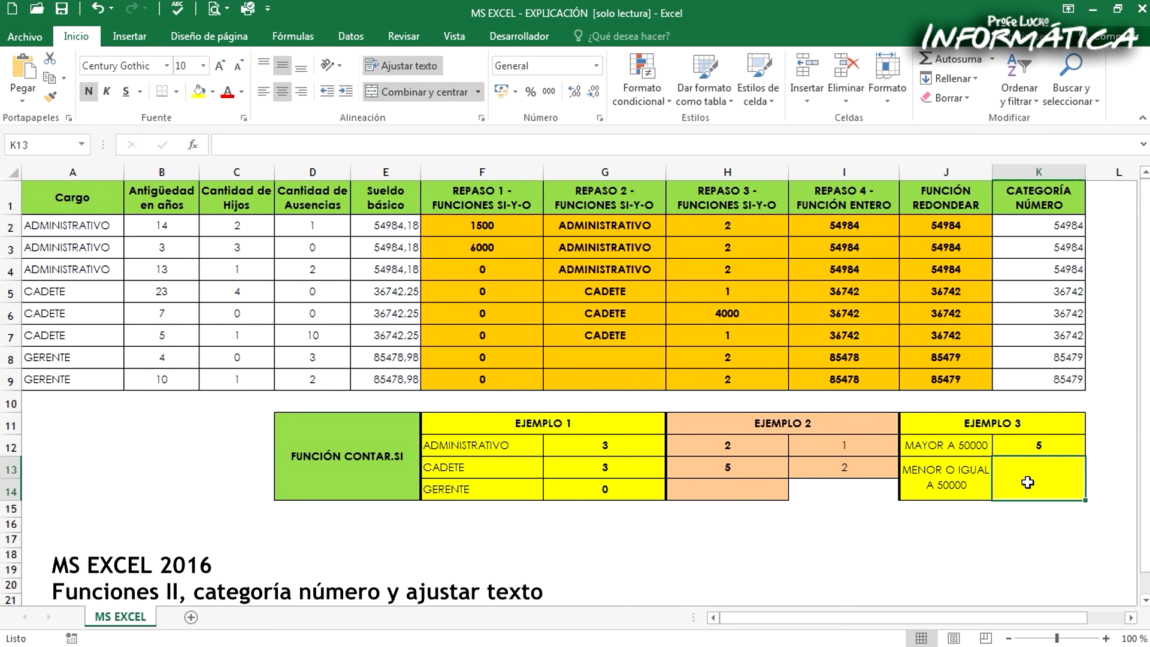
type("=CONTARI")
key("BackSpace")
type(".S")
key("BackSpace")
key("BackSpace")
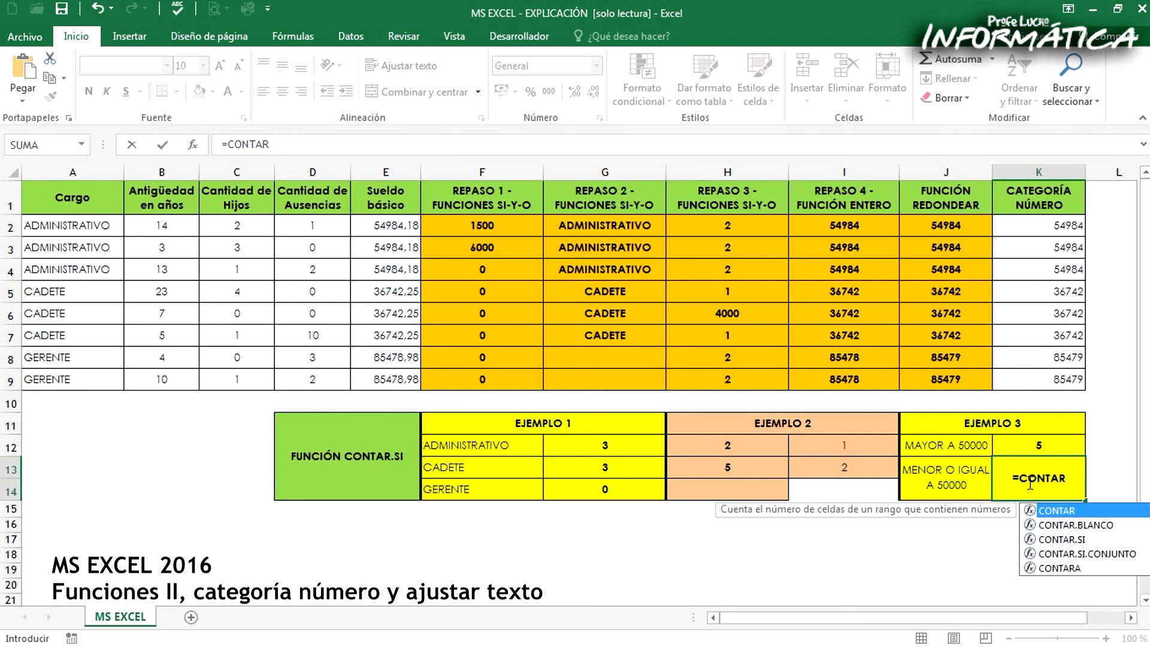
type(".SU")
key("BackSpace")
type("I")
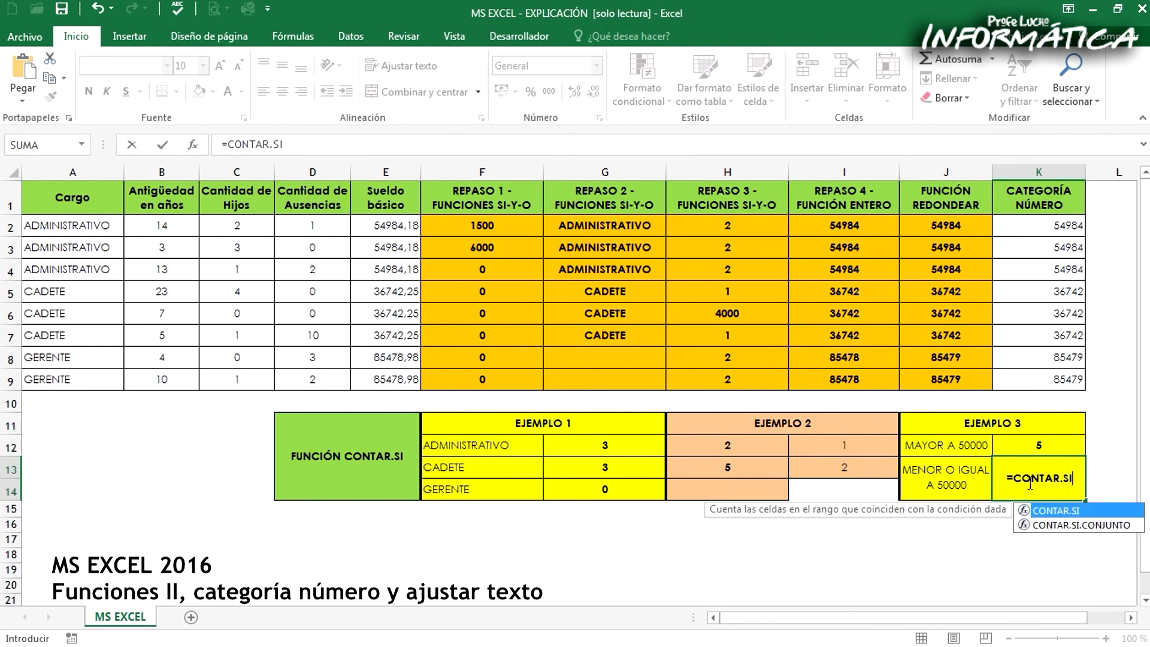
type("(")
left_click(1013, 218)
left_click_drag(1036, 283, 1034, 377)
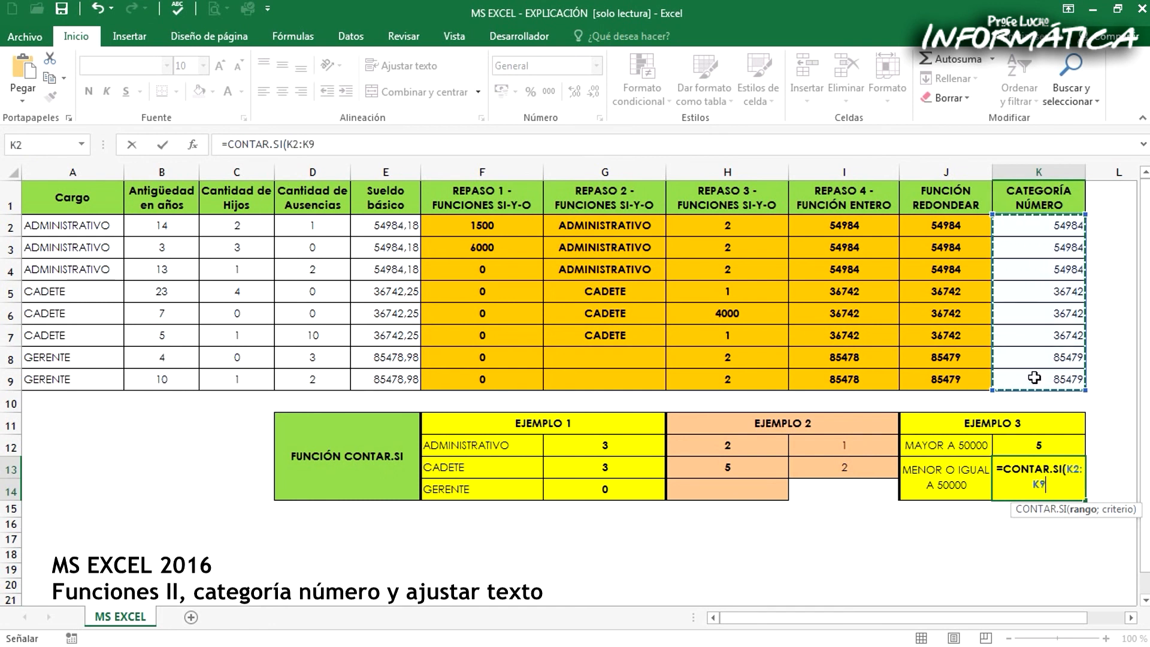
Complete the CONTAR.SI formula in K13 with the quoted criterion "<=50000"
type(";")
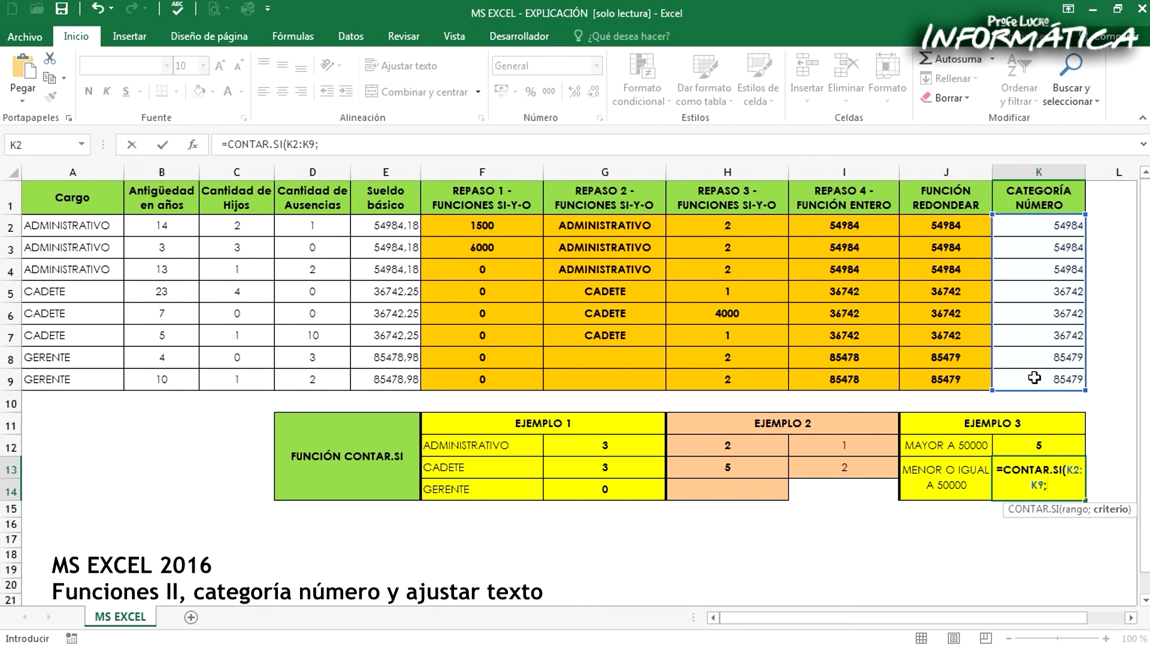
type("<=50000")
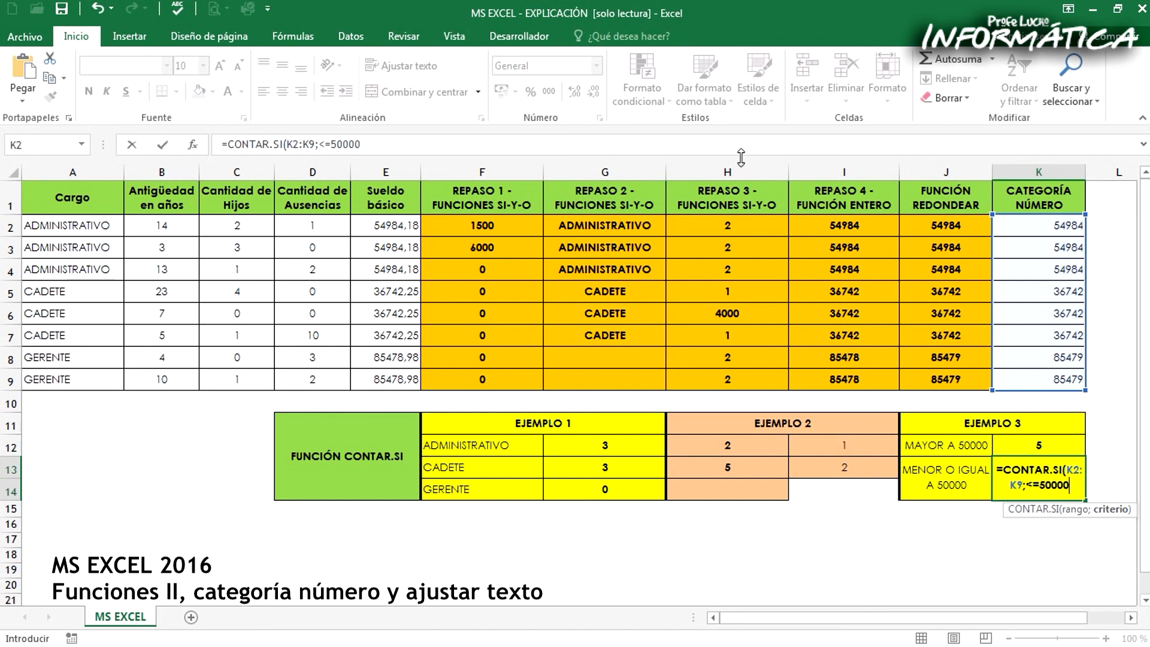
left_click(319, 144)
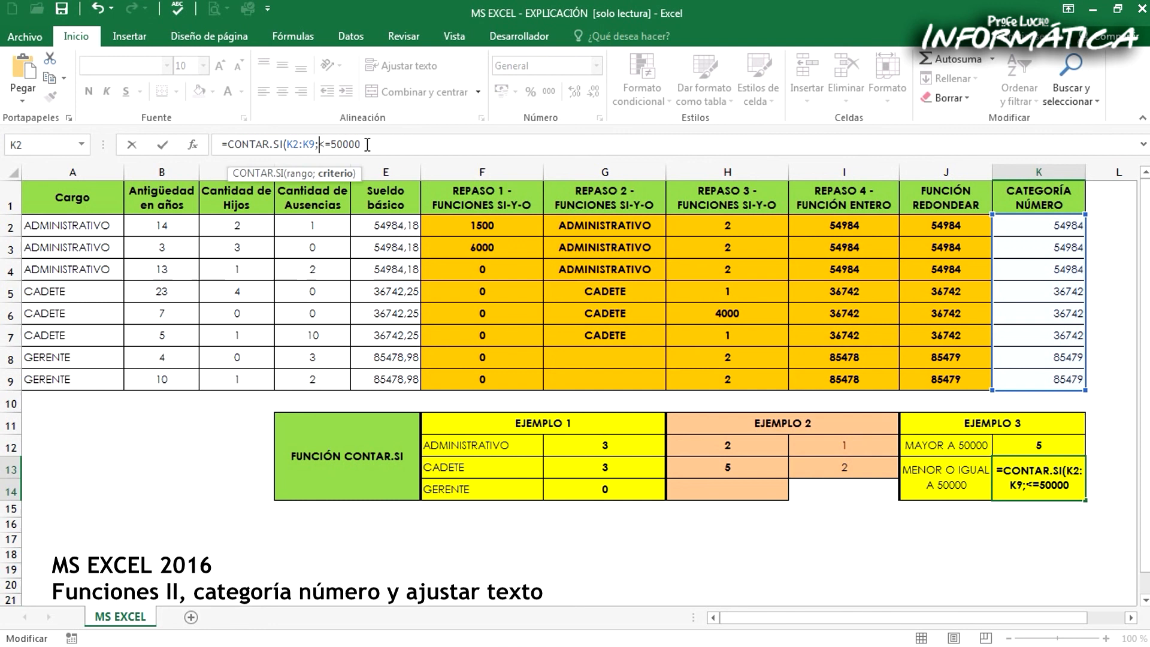
type("\"")
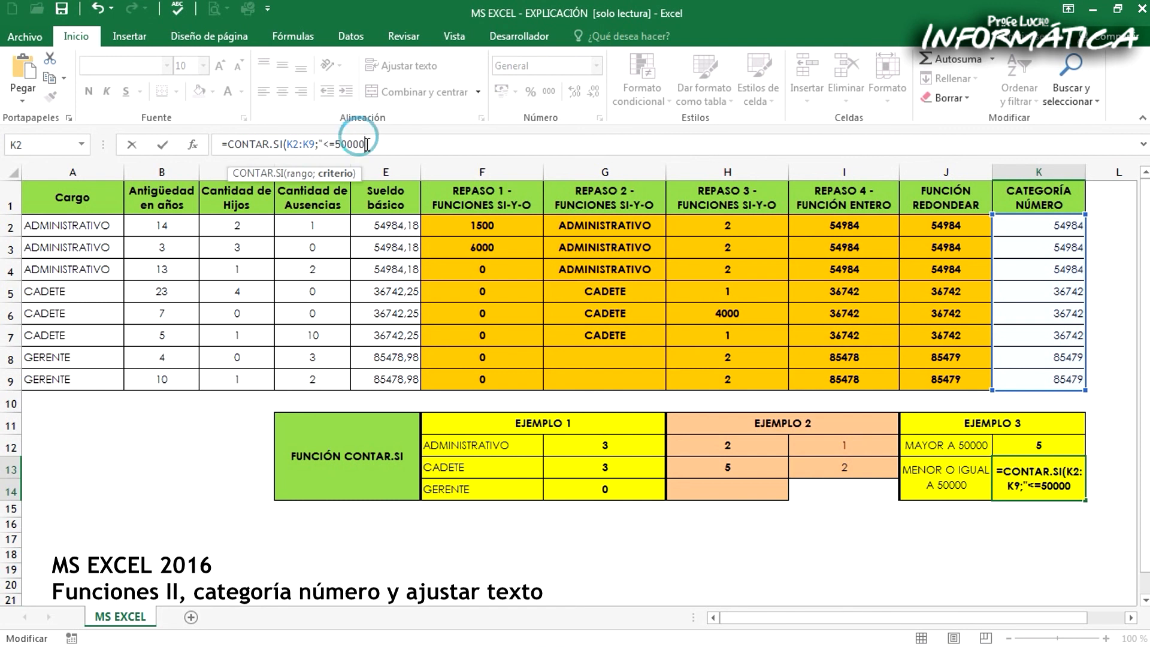
type("\")")
key("Return")
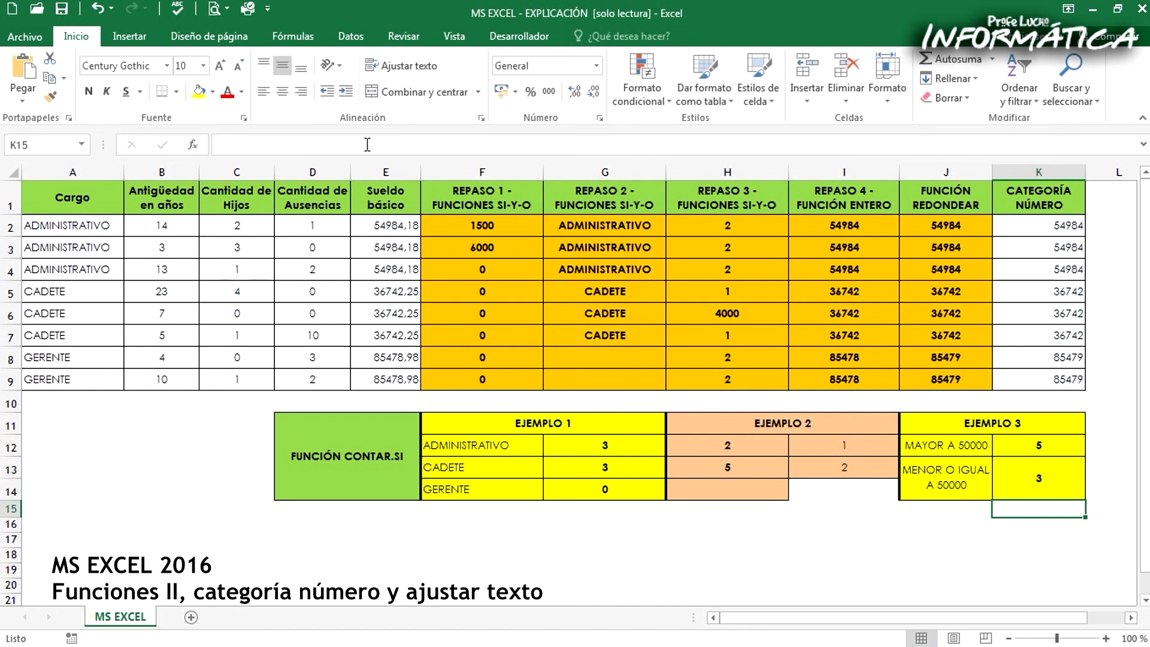
Check the K13 count against the CADETE amounts in the CATEGORÍA NÚMERO column
left_click(1047, 483)
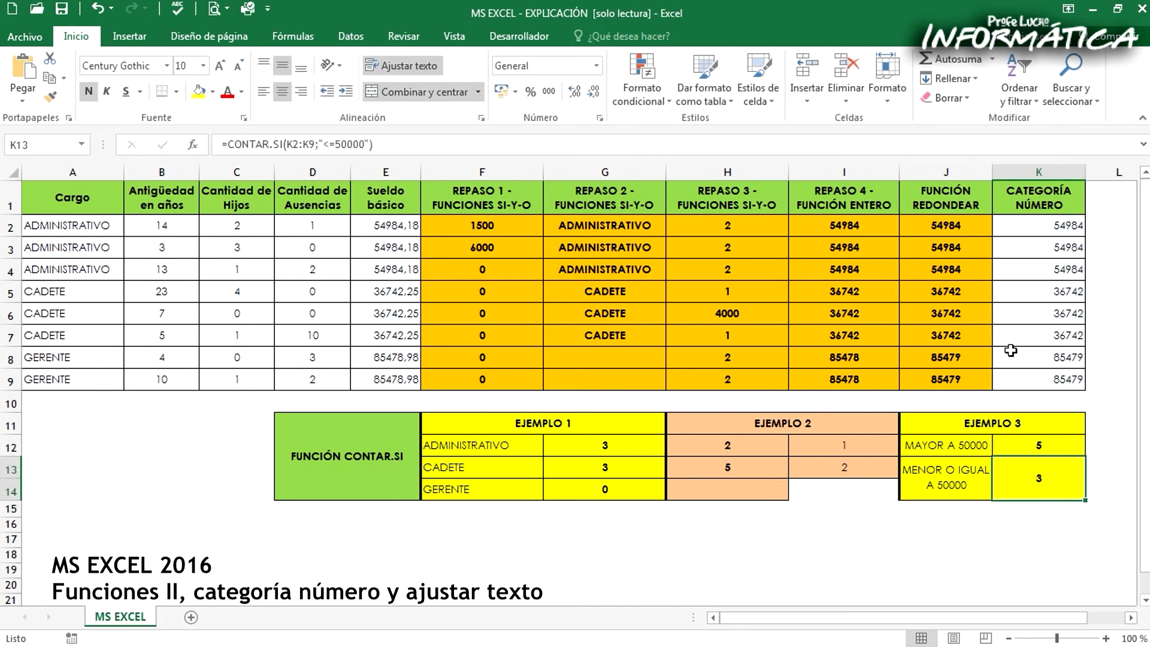
left_click_drag(1015, 287, 1031, 324)
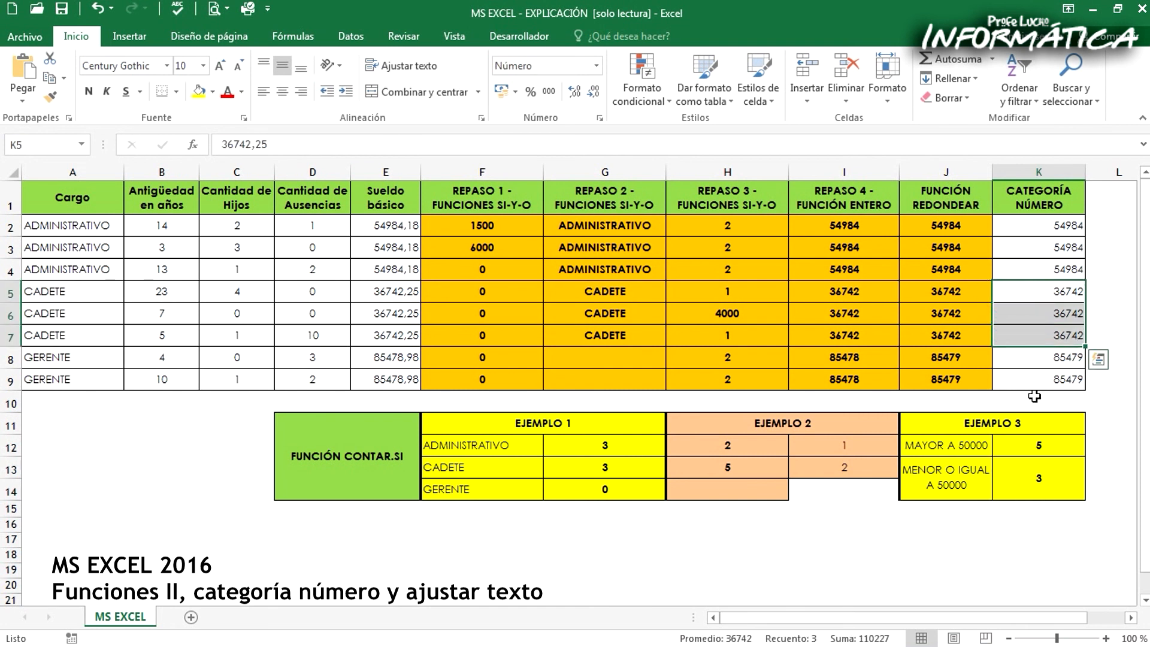
left_click(1041, 480)
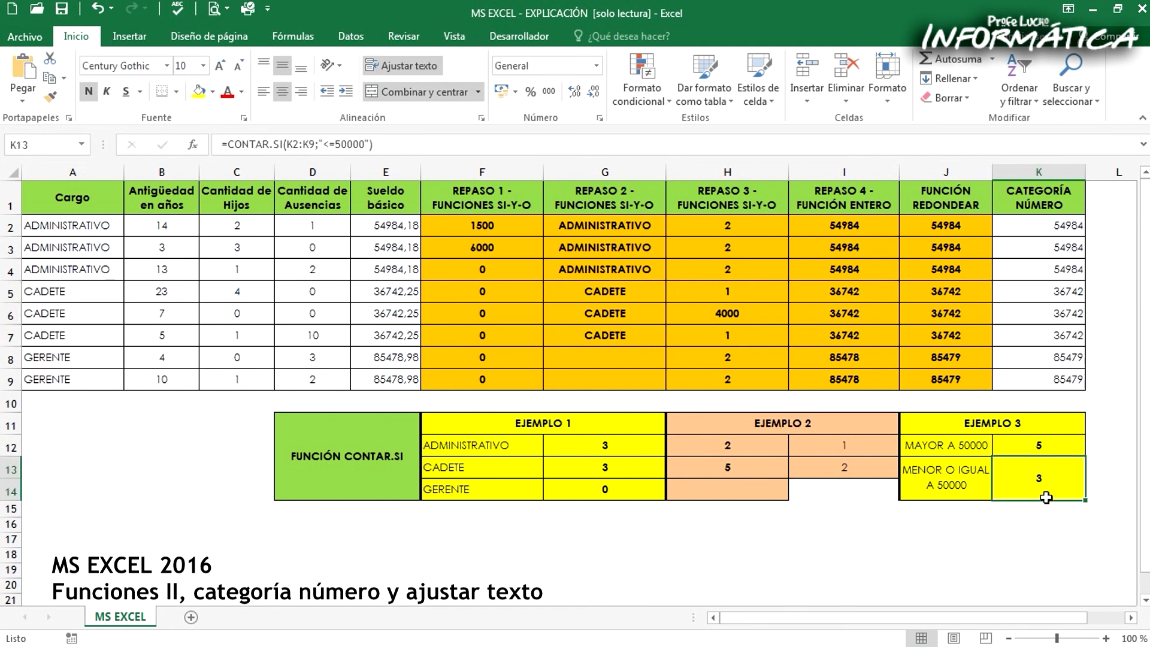